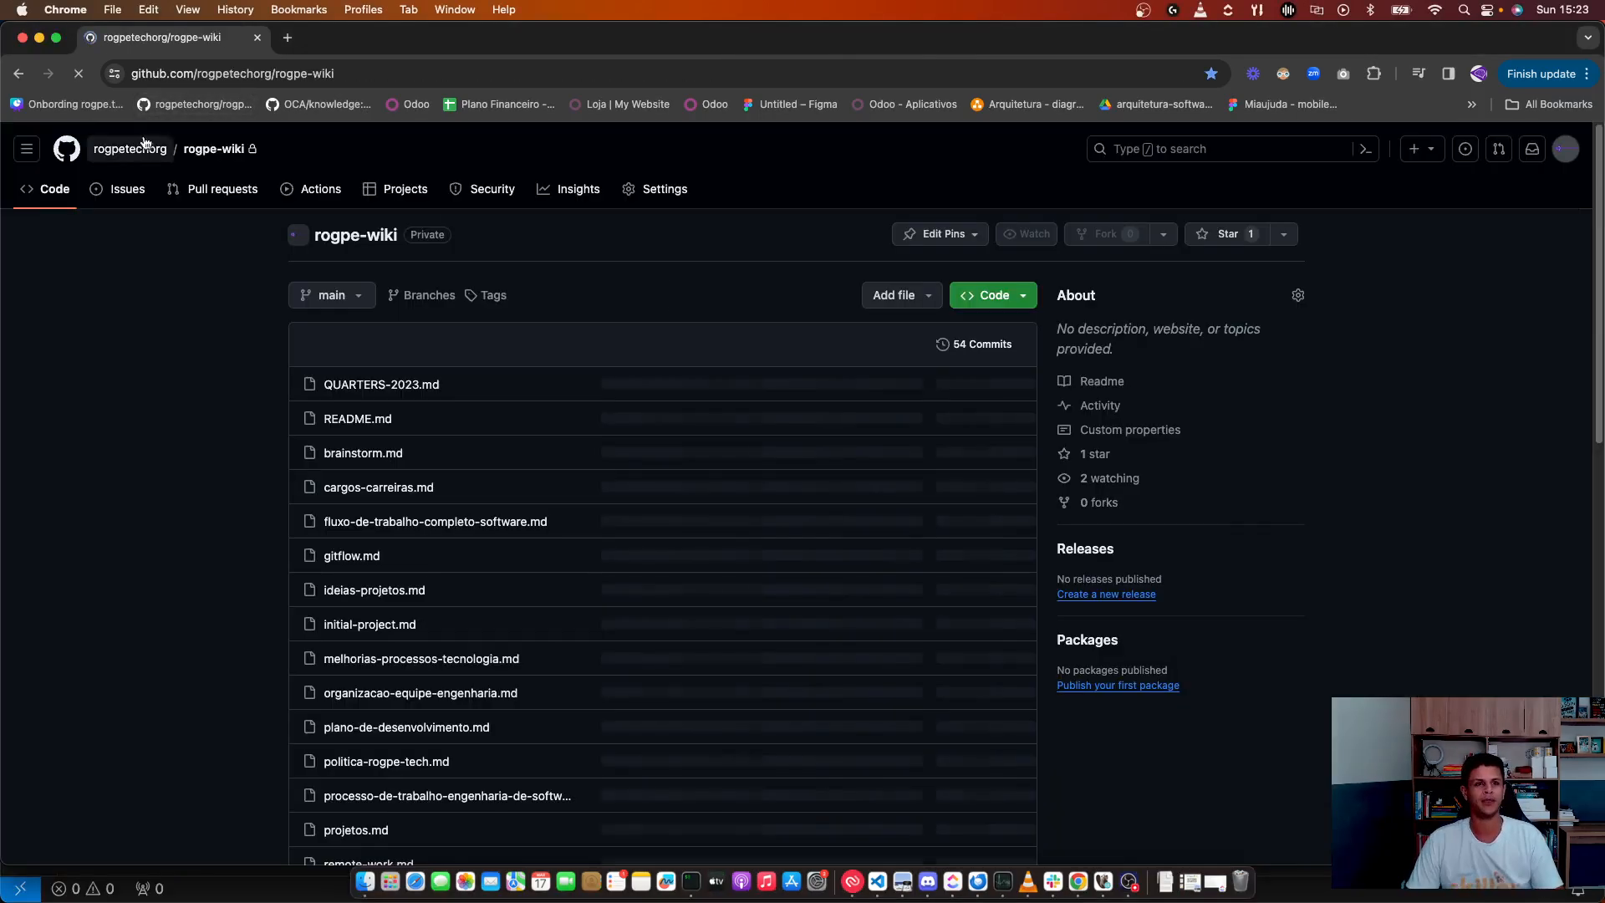
Step: Rename the spreadsheet from 'Planilha sem título' to 'database'
click(18, 74)
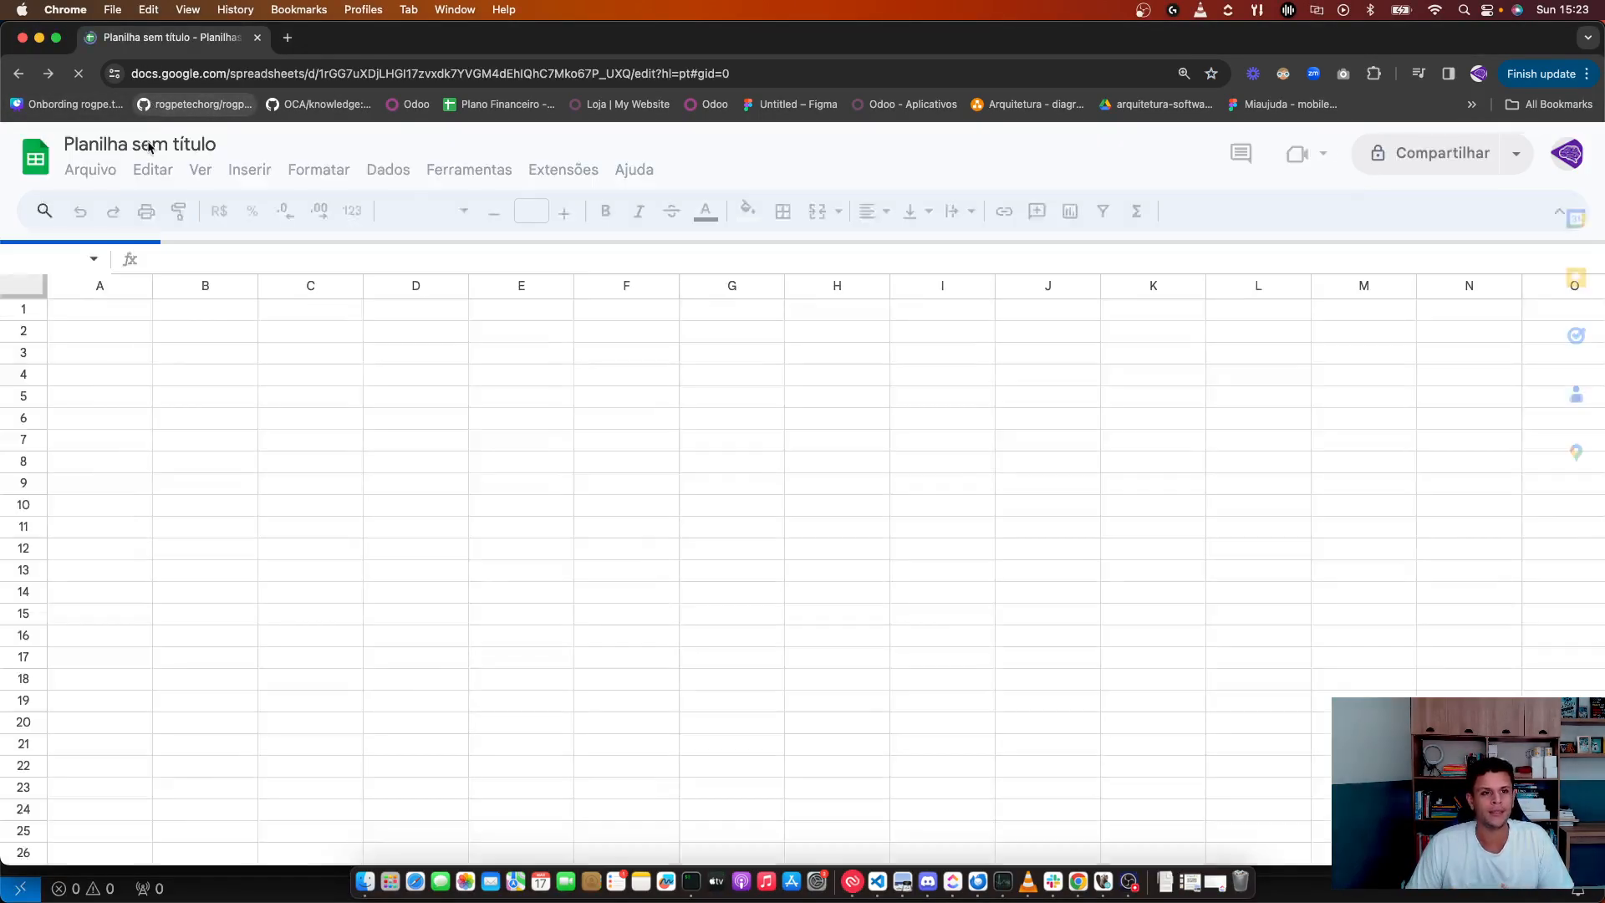
click(149, 144)
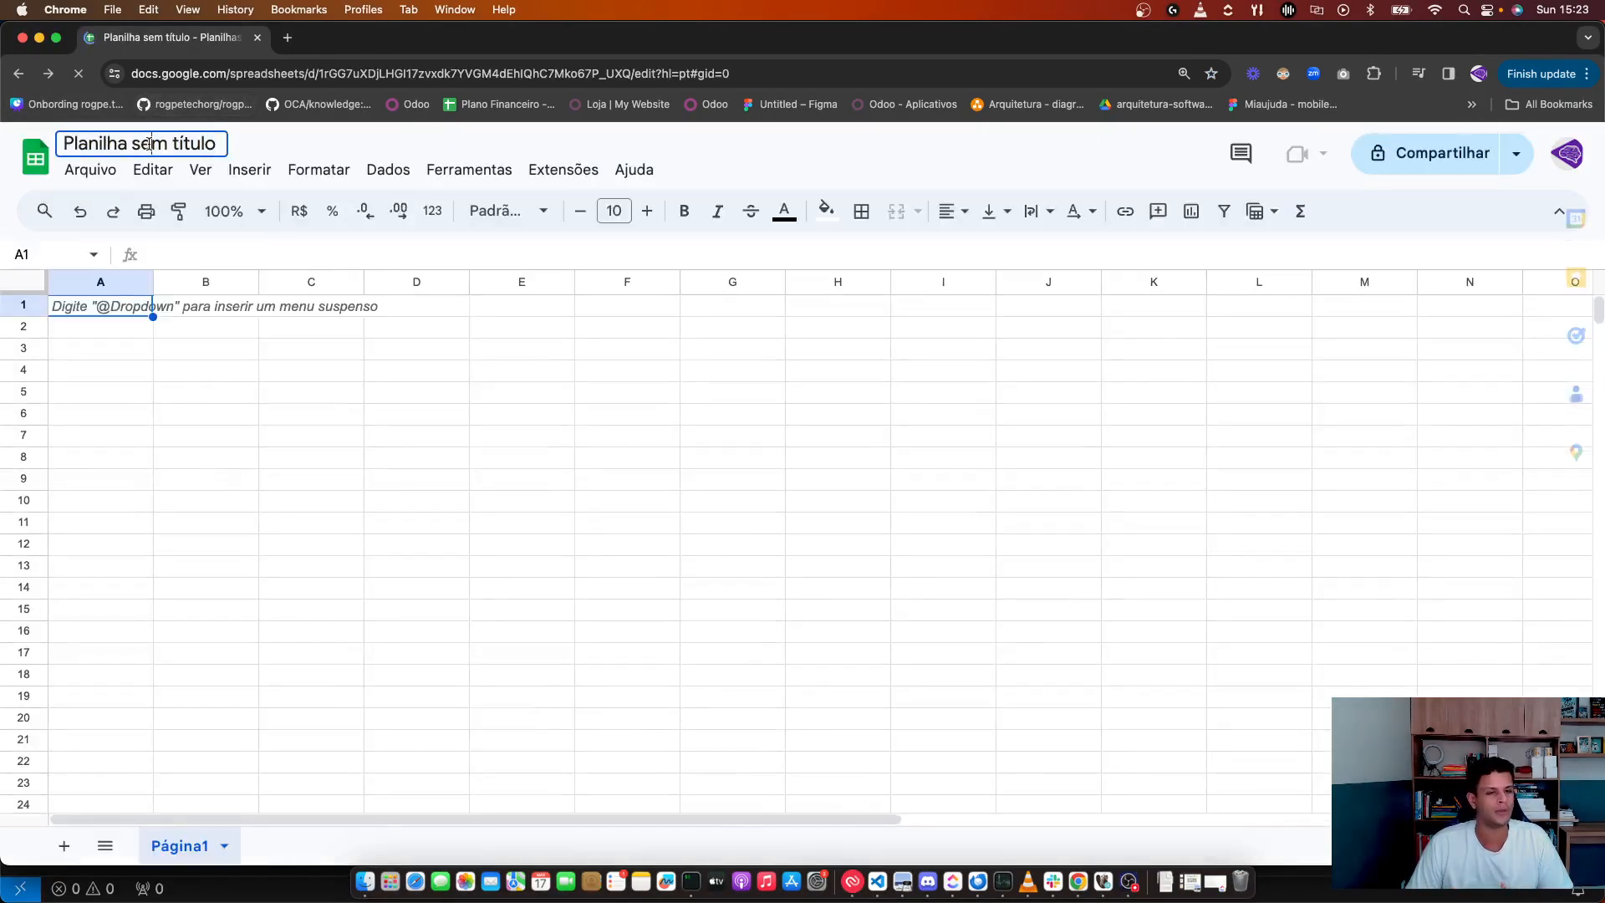
text(dagg)
key(BackSpace)
key(BackSpace)
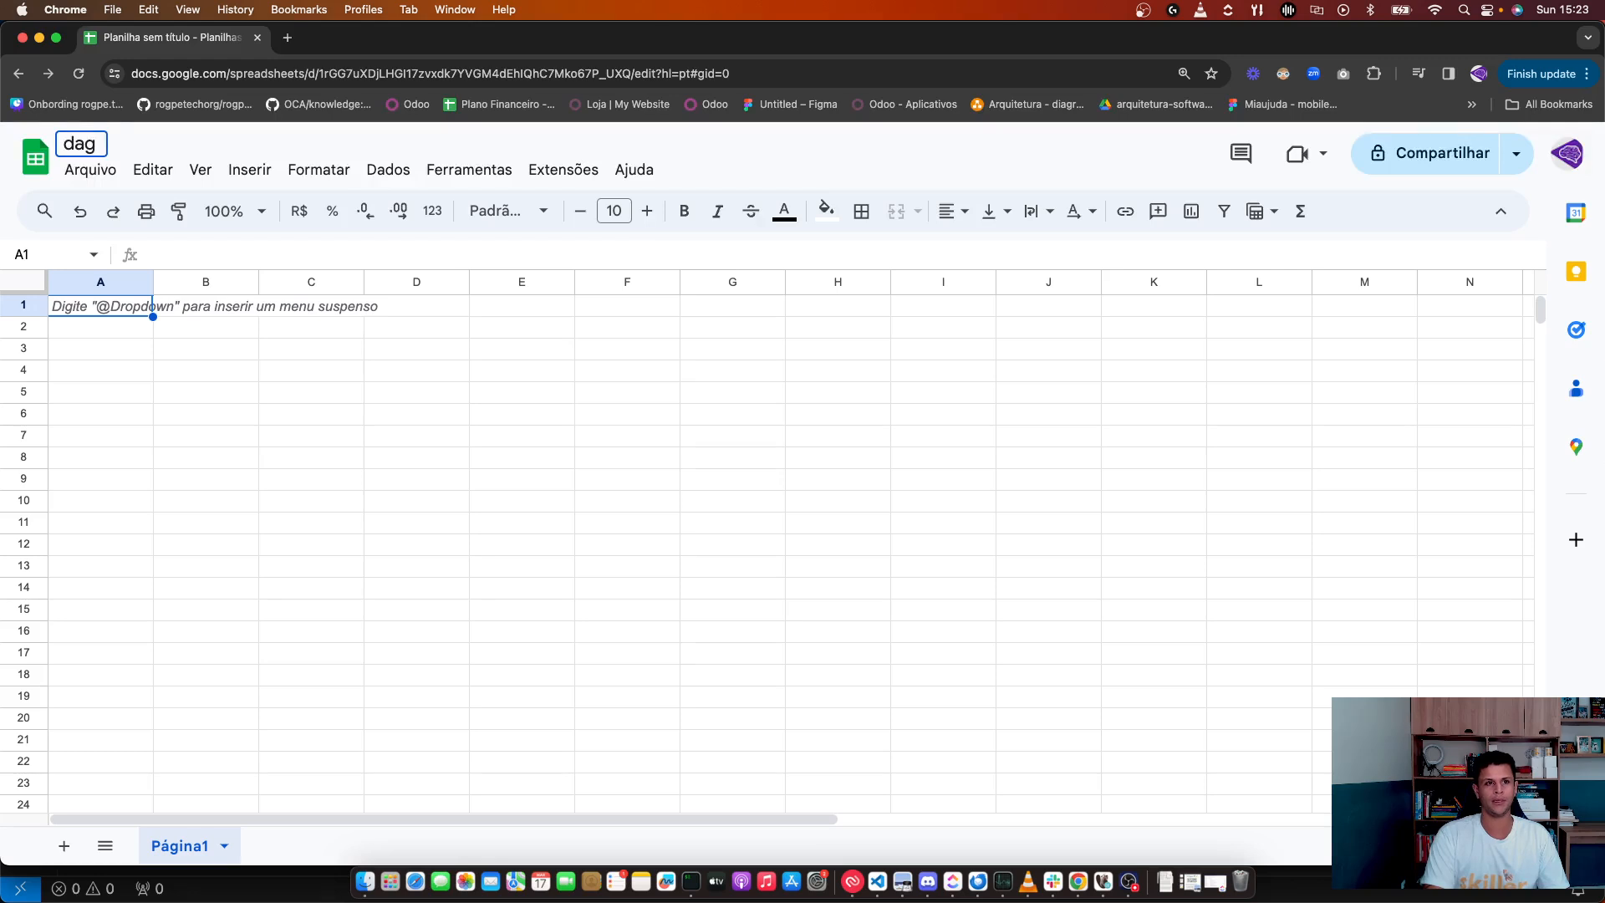
text(tabase)
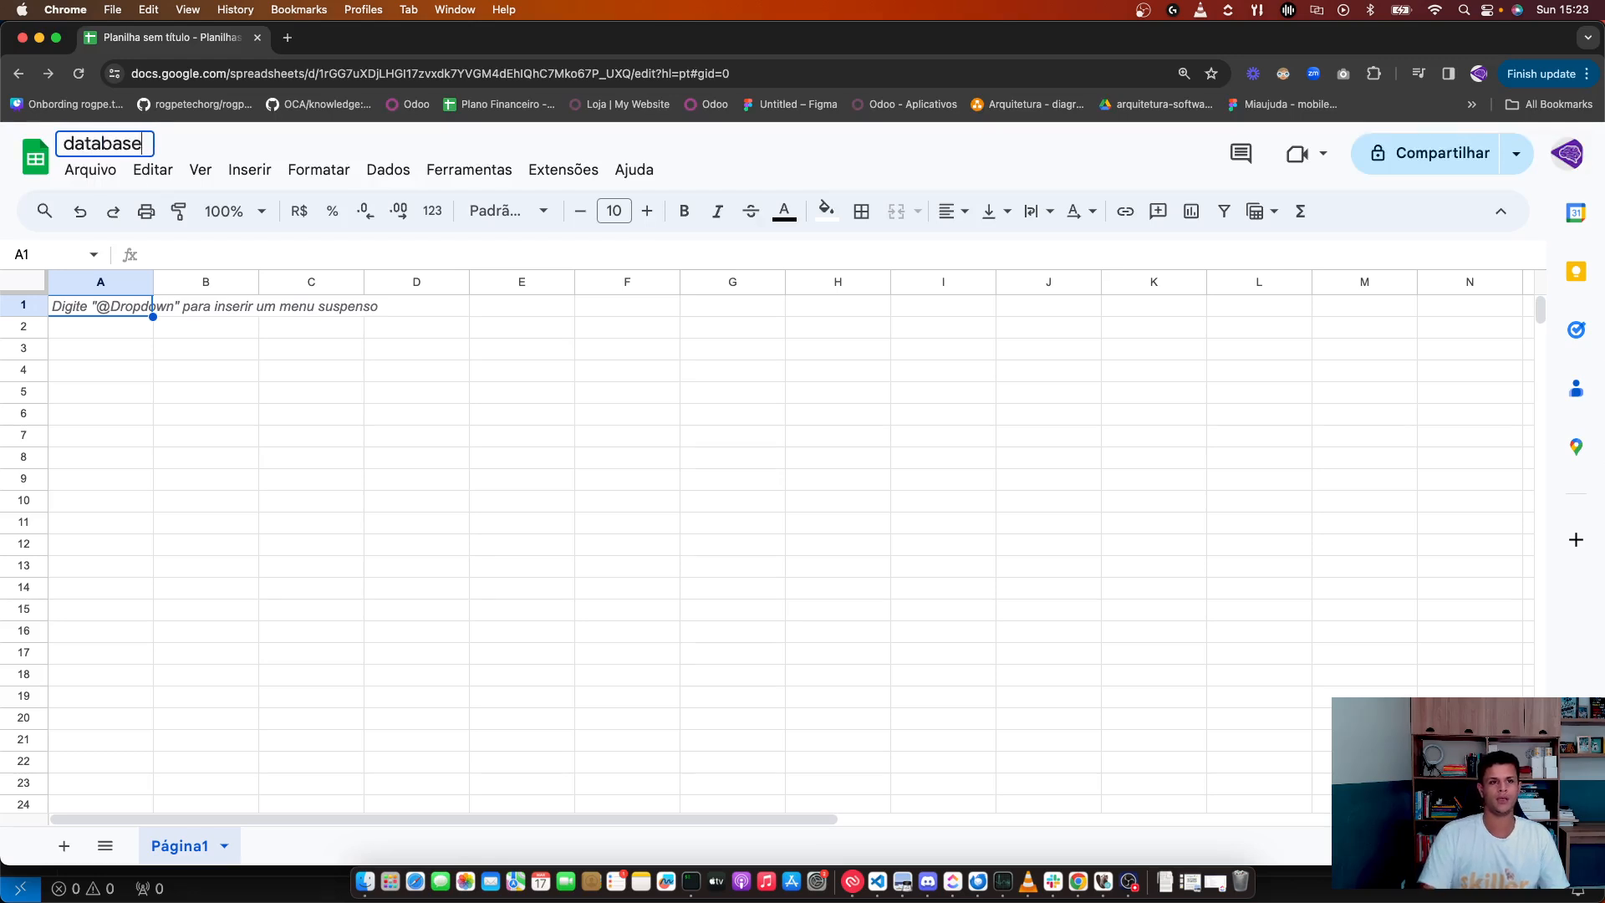
click(198, 398)
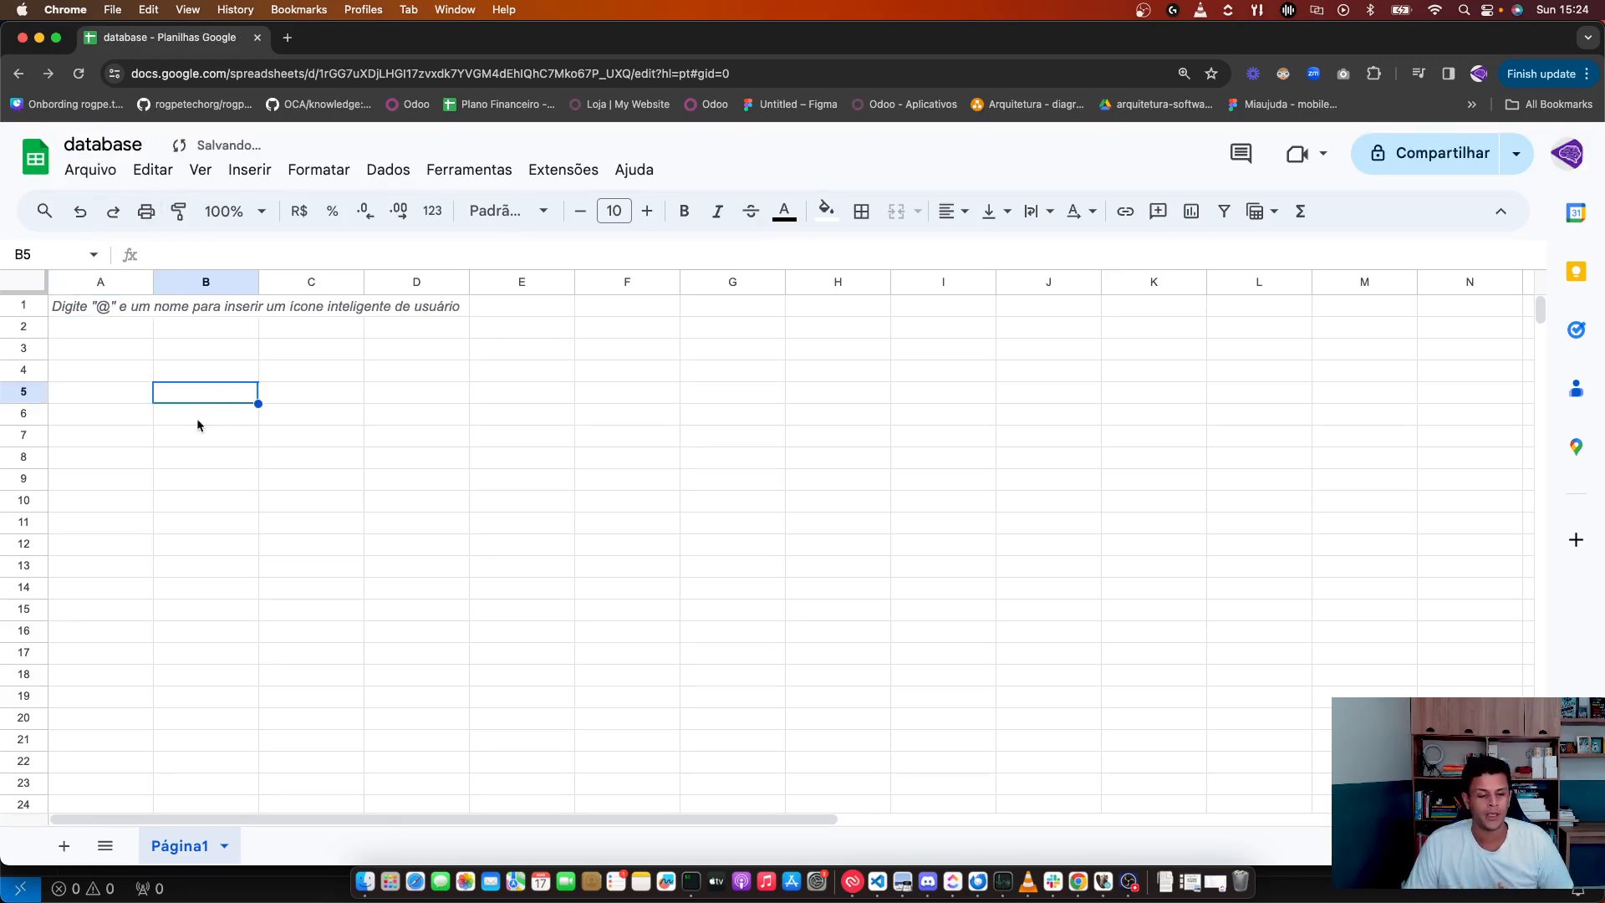
Step: Rename the Página1 sheet tab to 'usuário', correcting typos along the way
double_click(182, 847)
text(users)
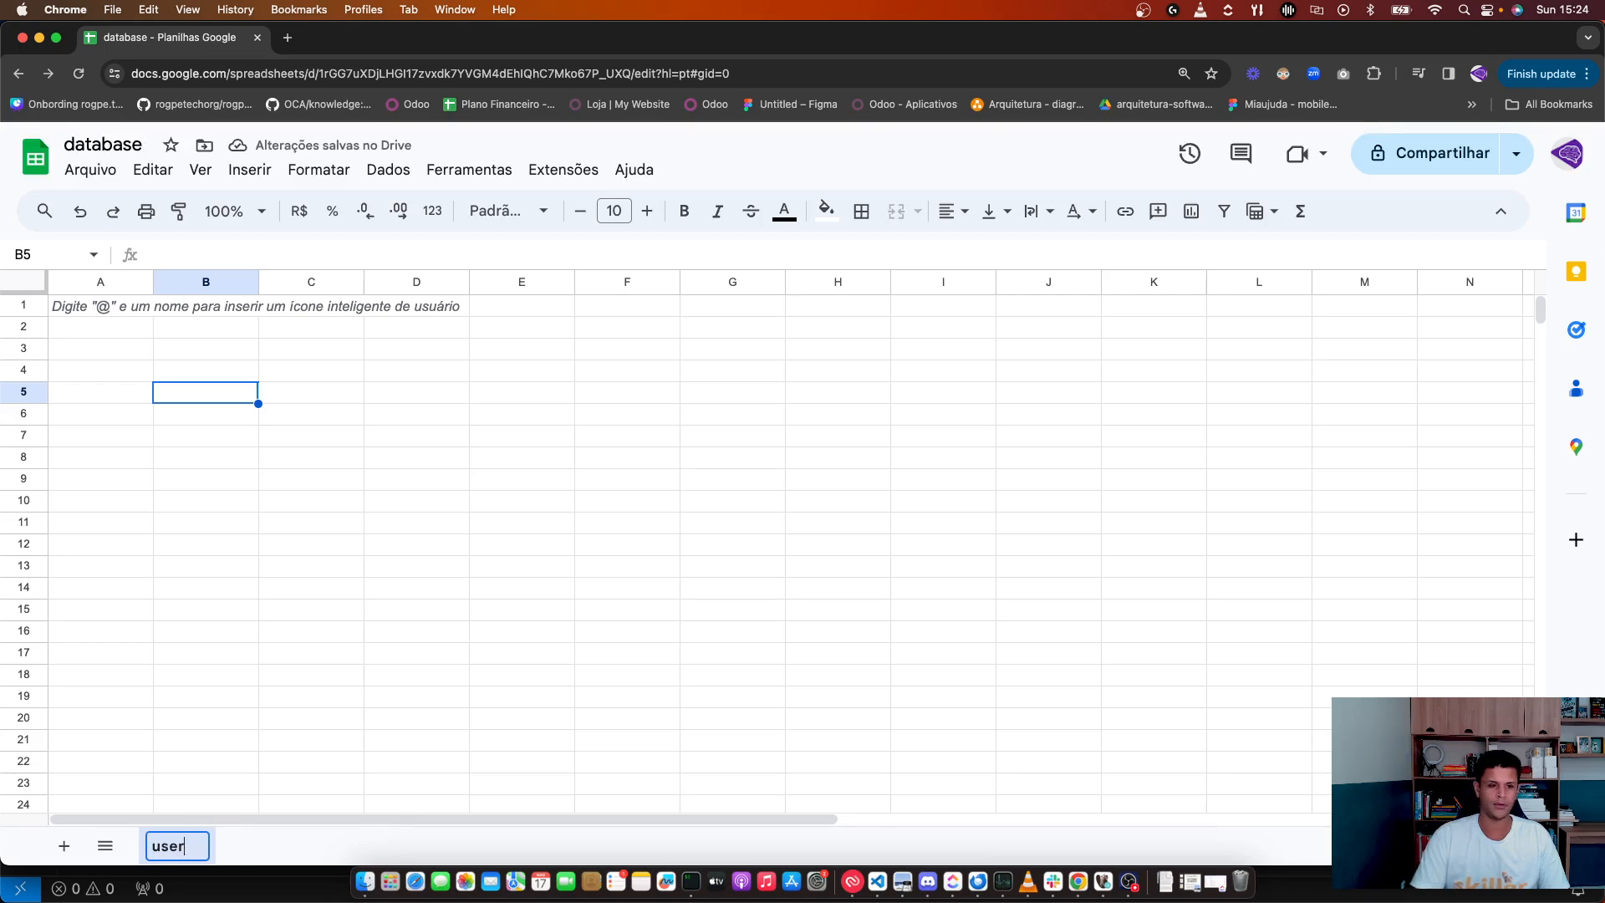
double_click(183, 851)
text(i)
key(BackSpace)
text(Usu)
key(BackSpace)
key(BackSpace)
key(BackSpace)
text(usuar)
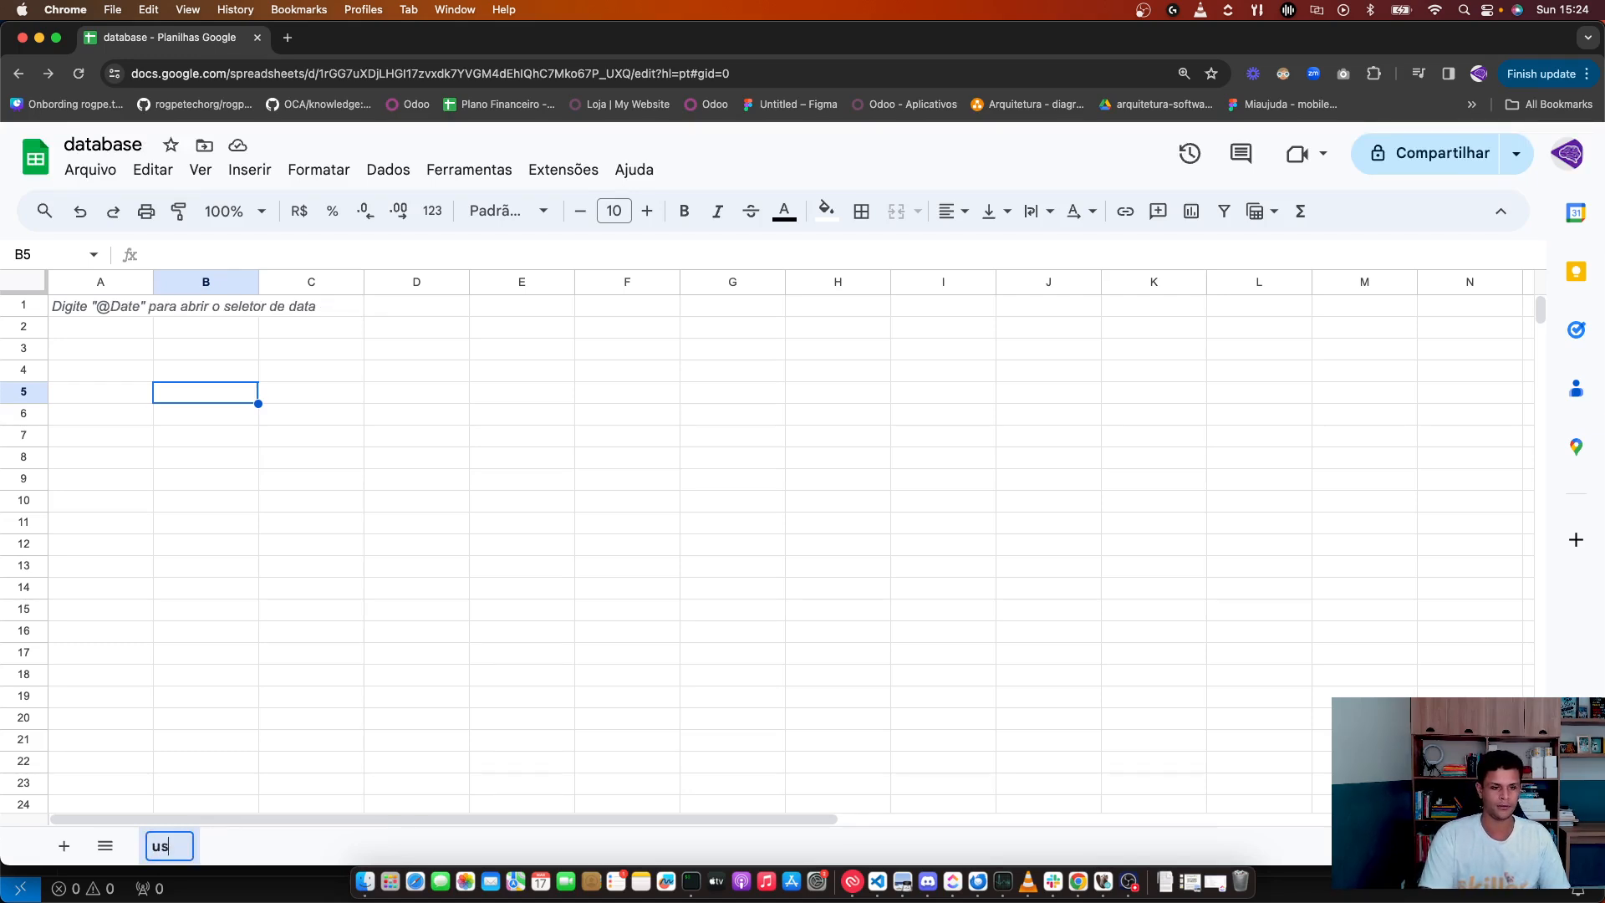
key(BackSpace)
key(BackSpace)
text(a)
key(BackSpace)
text(ário)
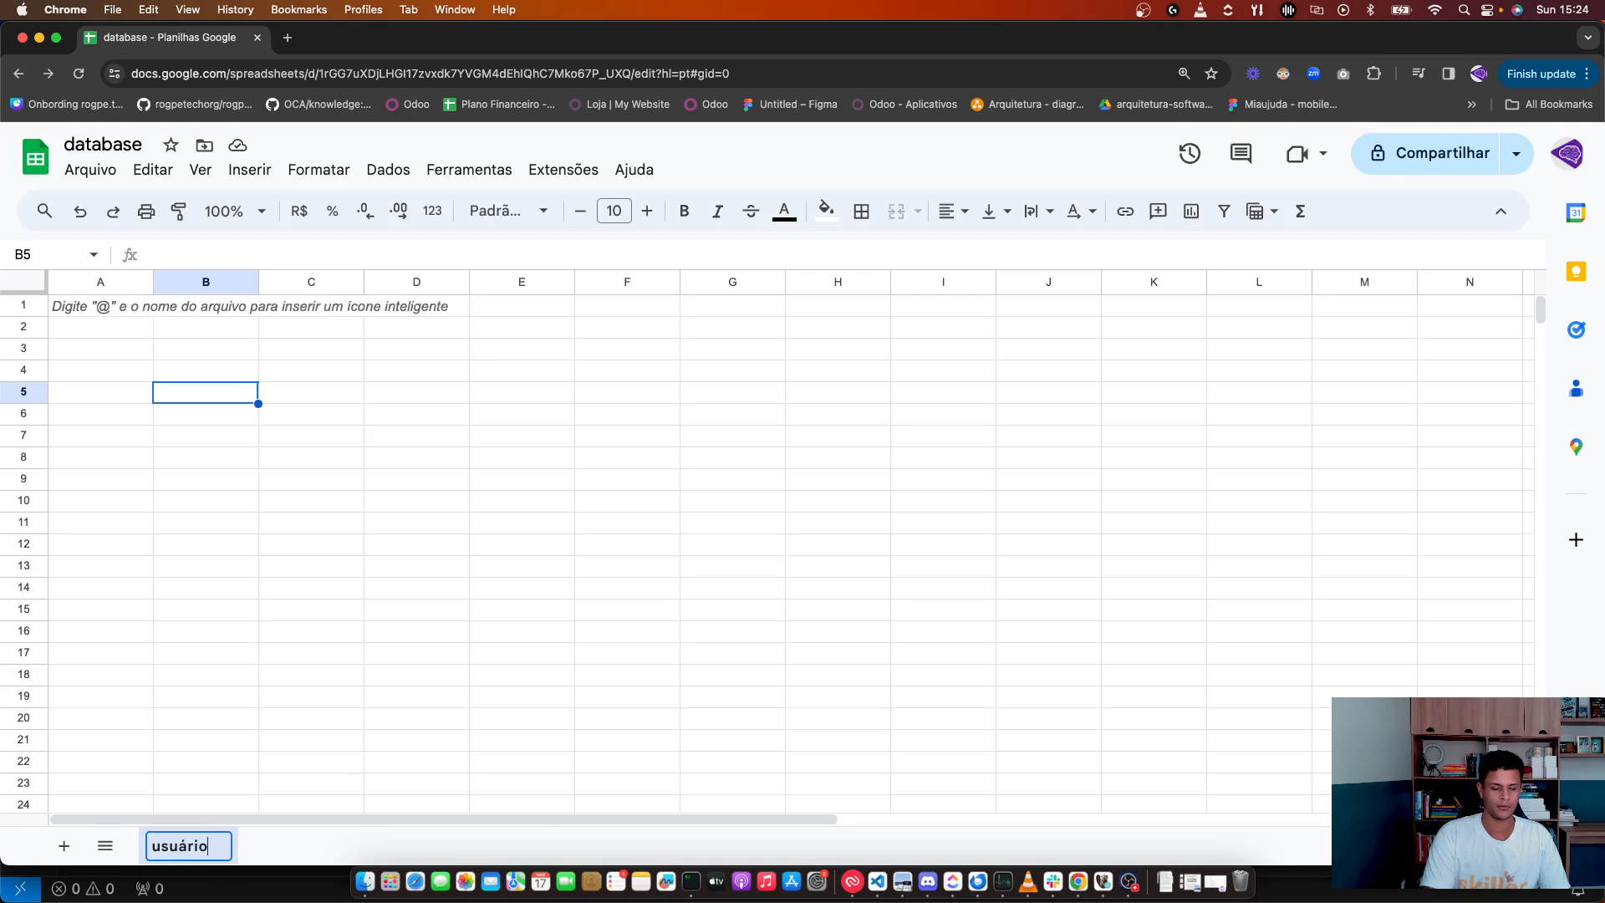
key(Return)
click(214, 543)
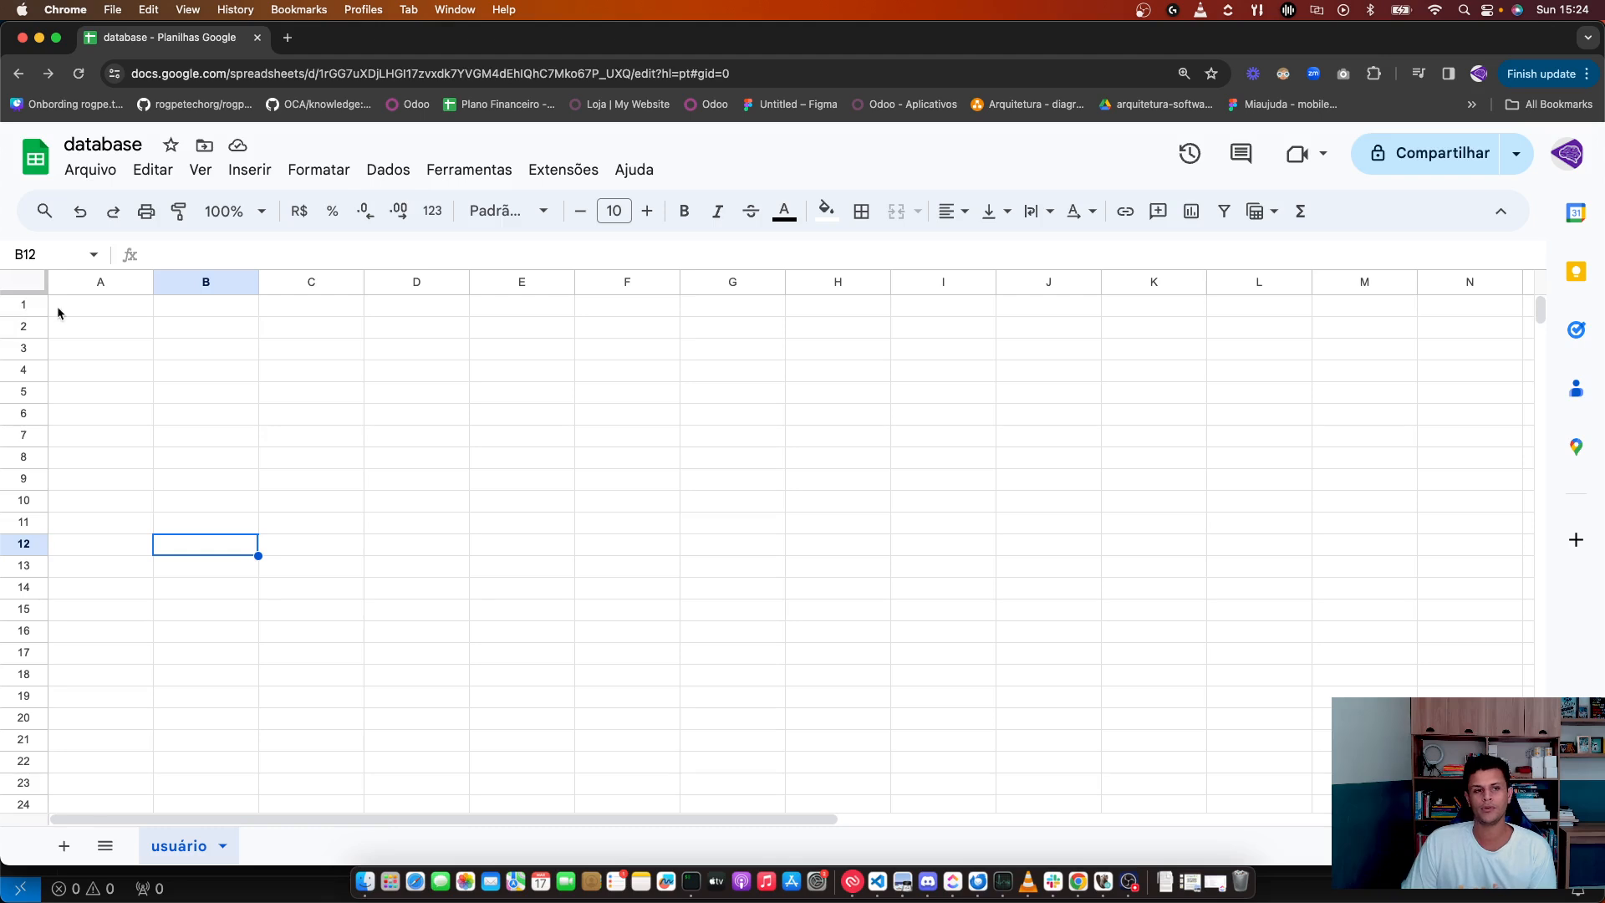
click(24, 306)
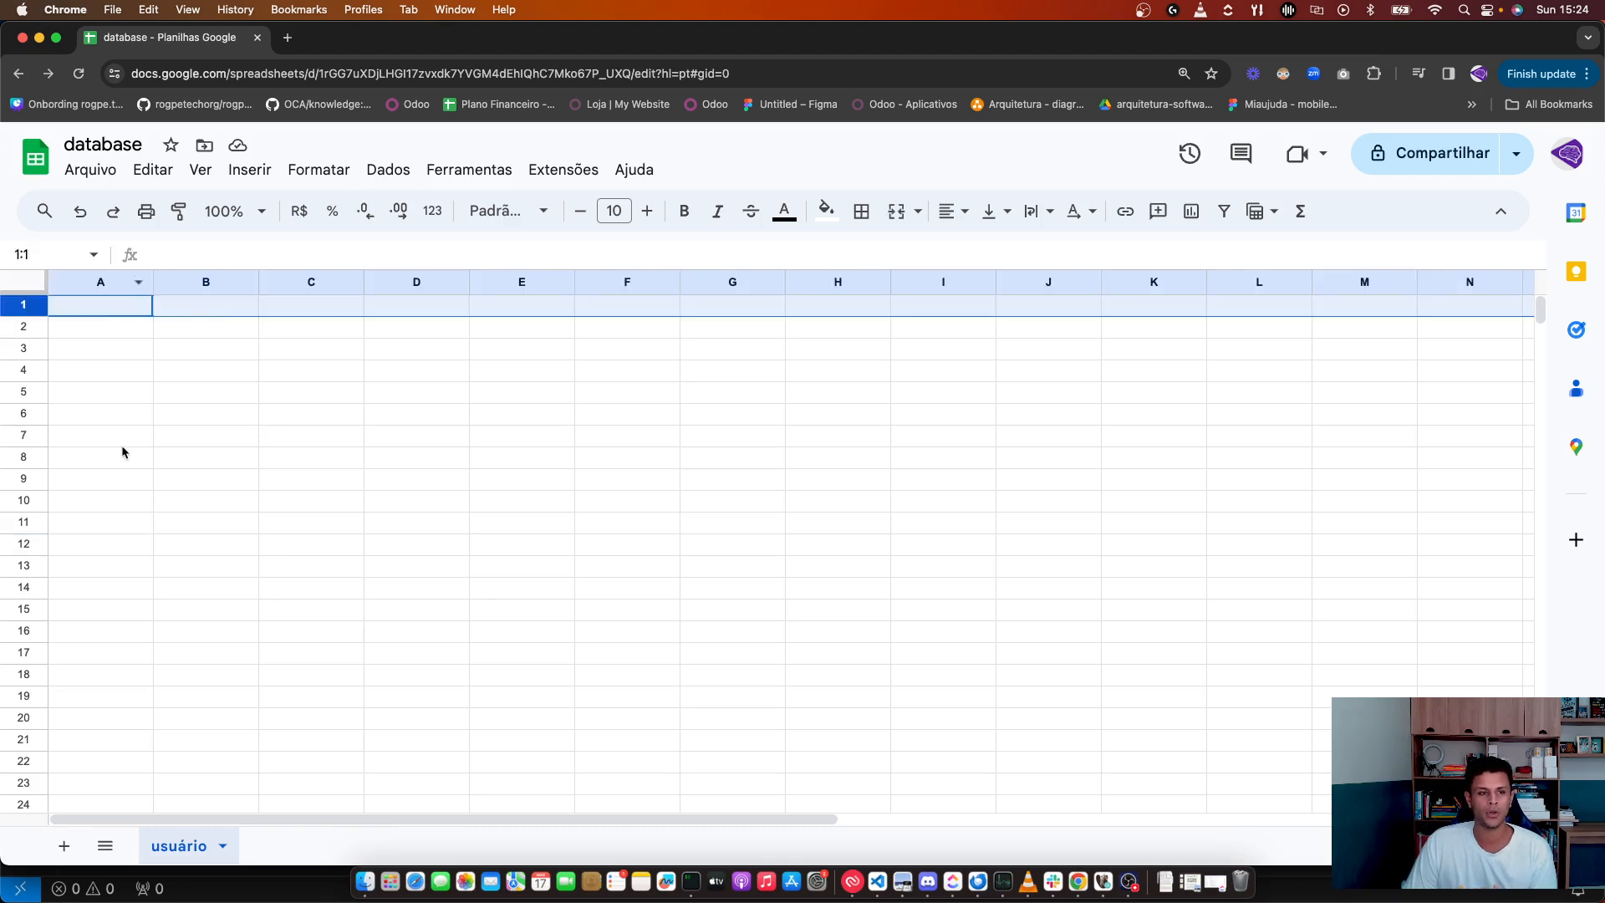
click(444, 568)
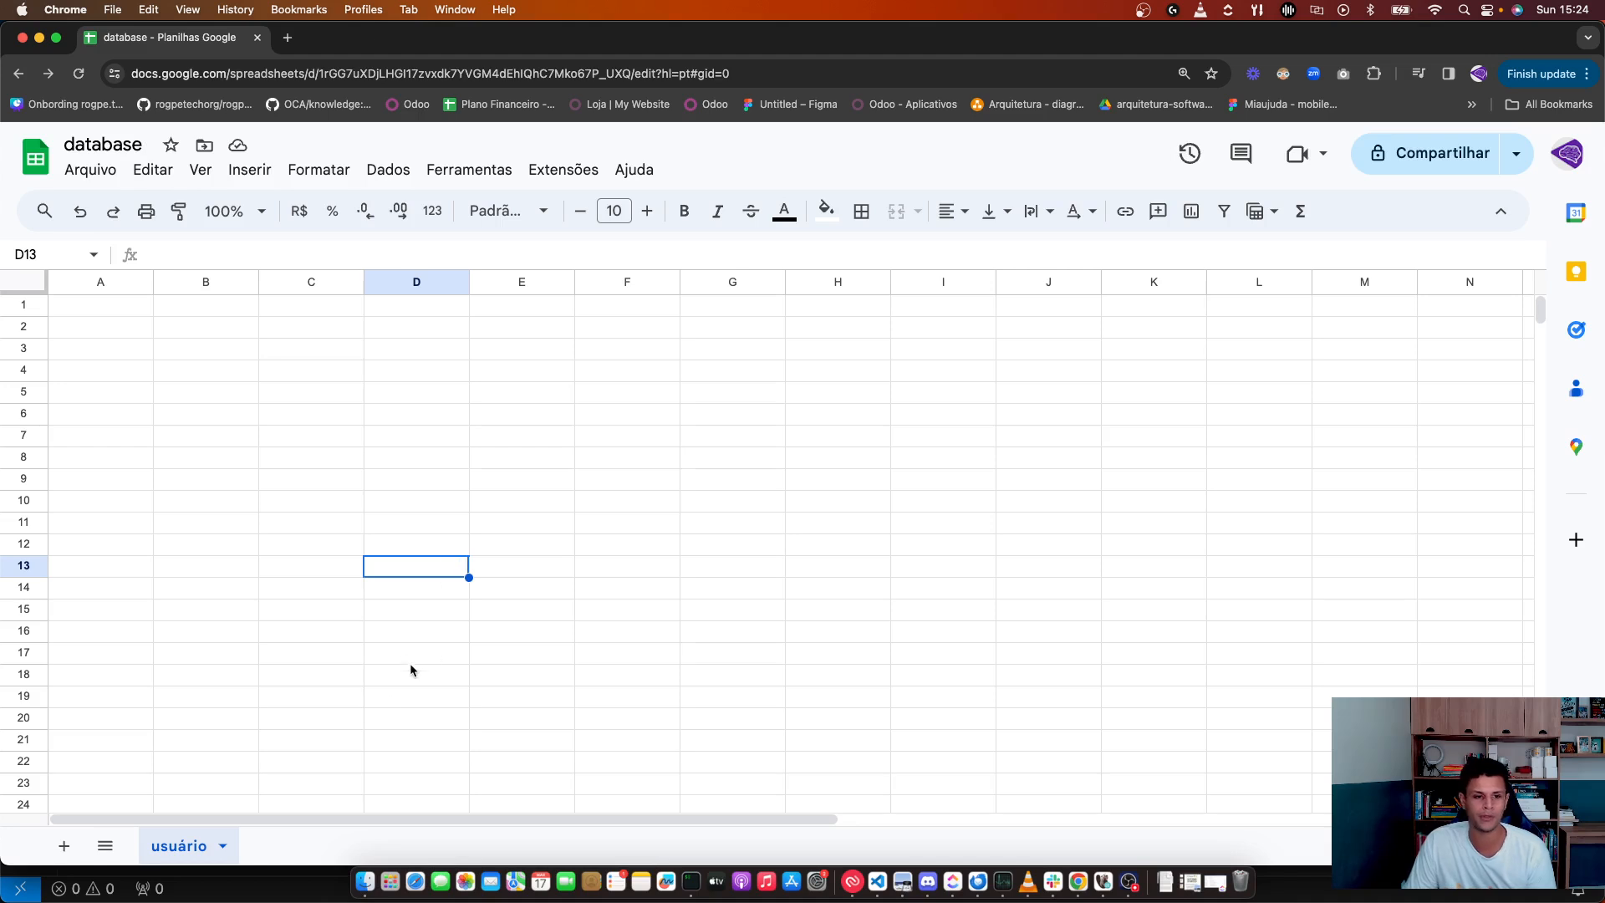
Step: Add a new sheet and name it 'projeto'
click(73, 851)
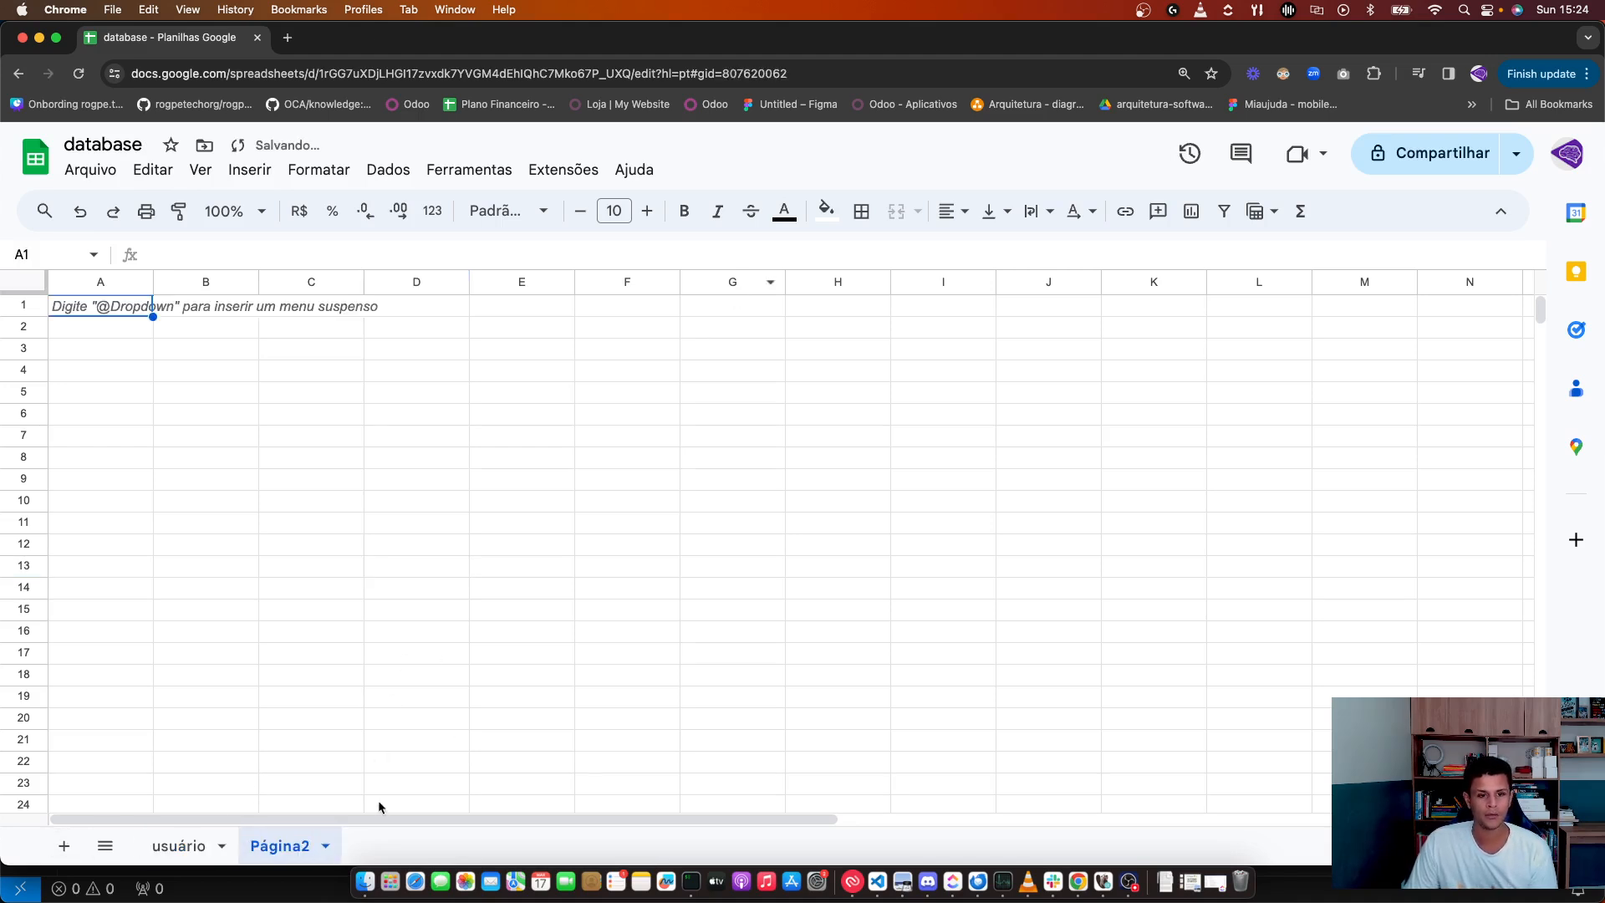
double_click(290, 844)
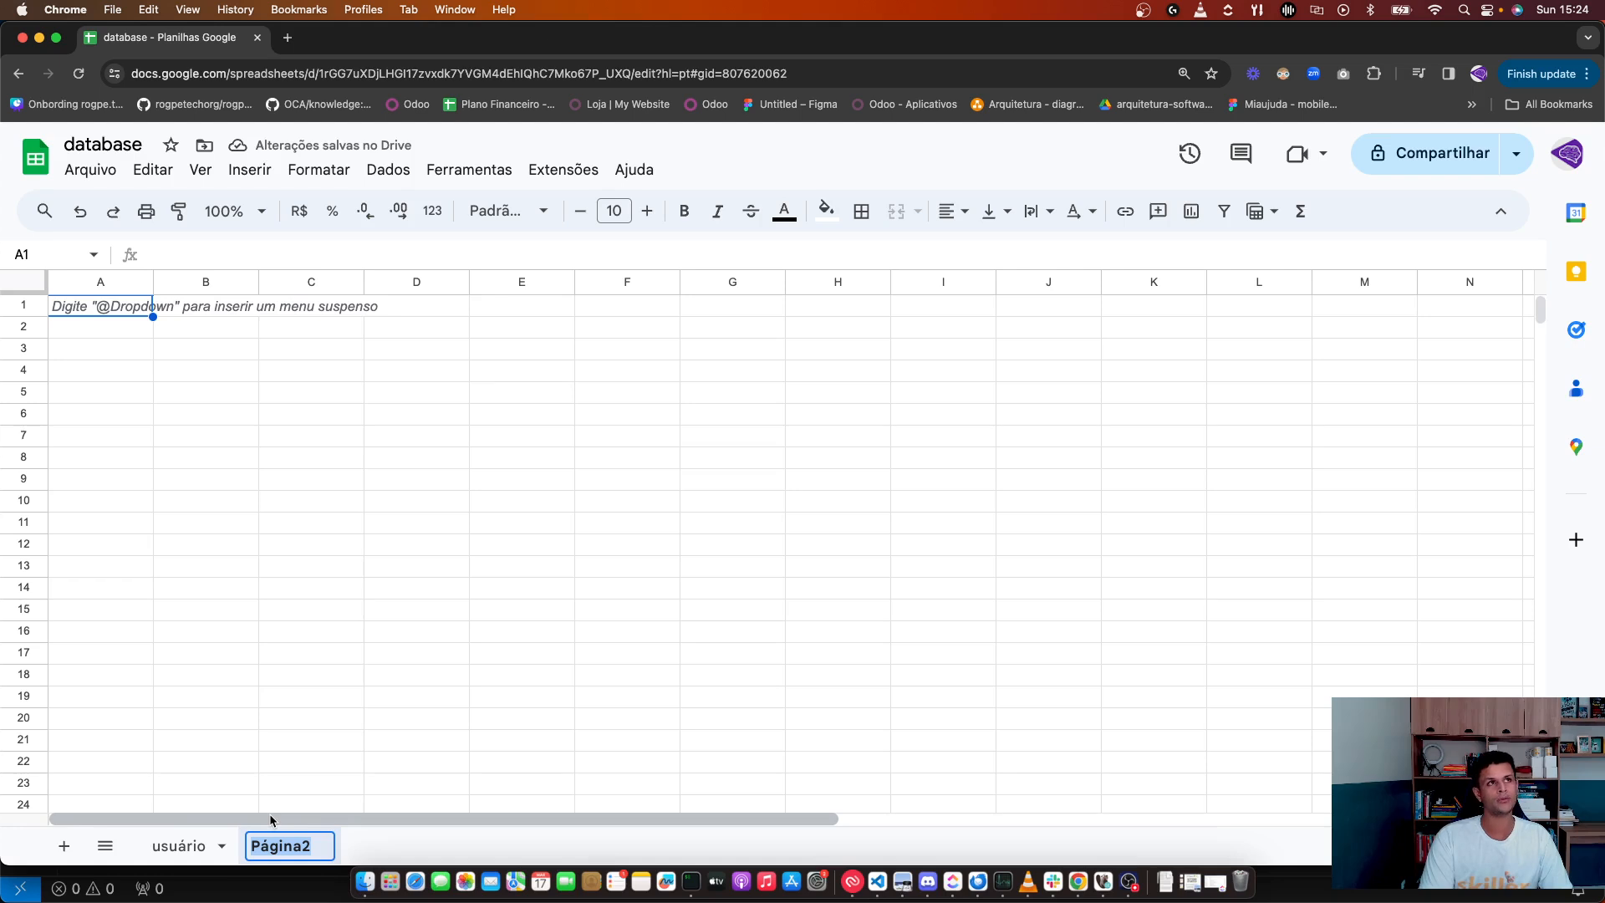
text(projeto)
key(Return)
click(277, 759)
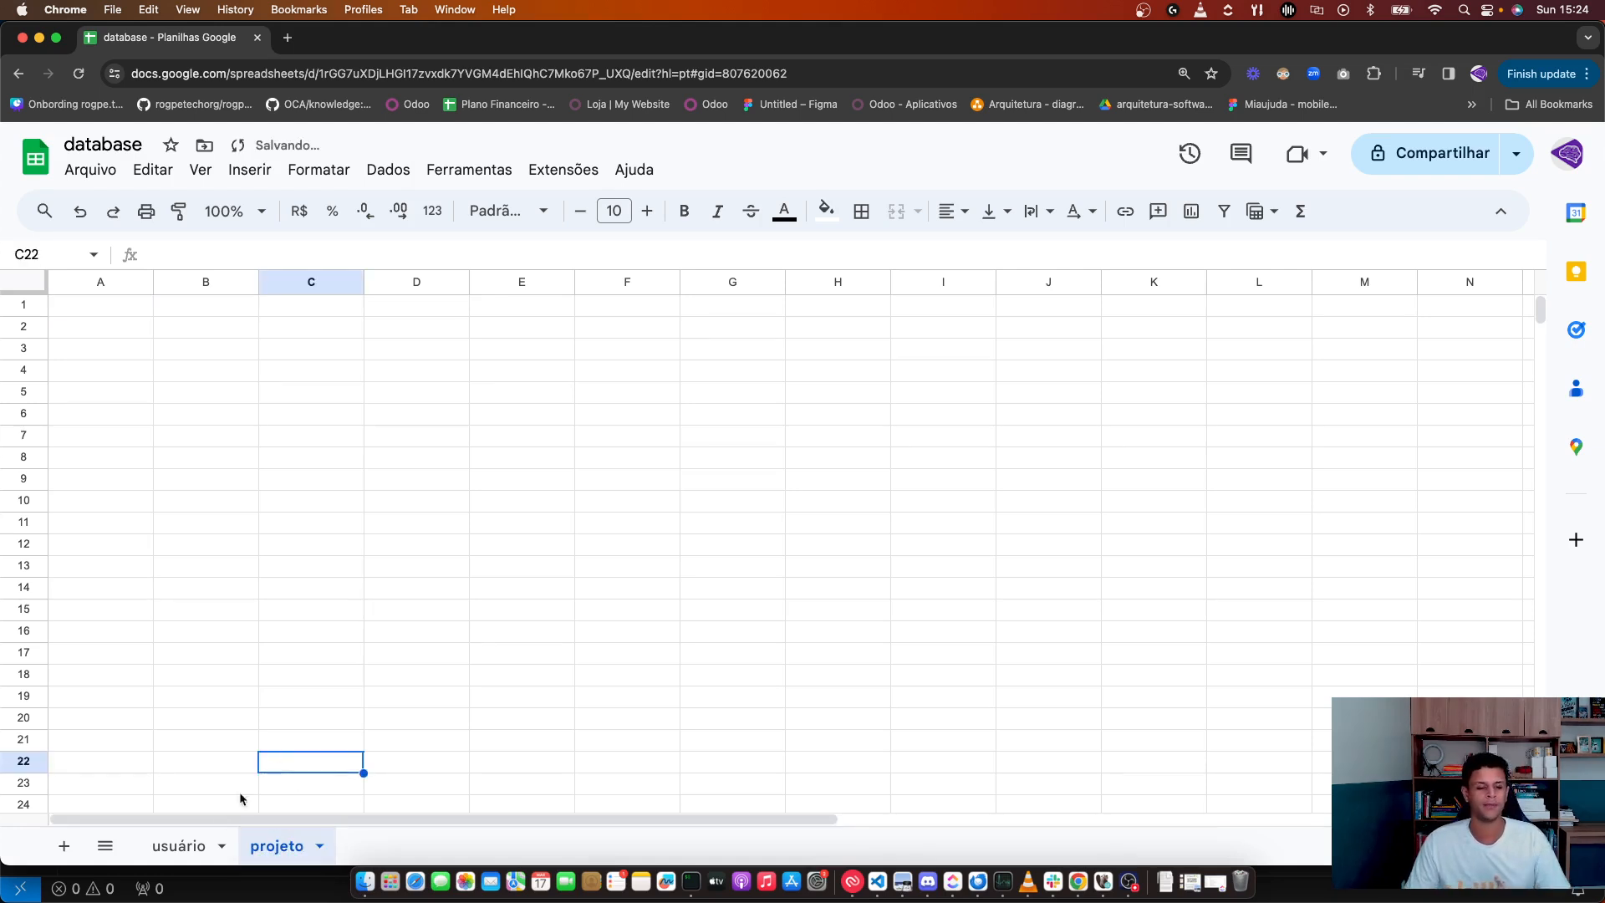
Step: Return to the usuário sheet and select cell A1
click(178, 845)
click(265, 372)
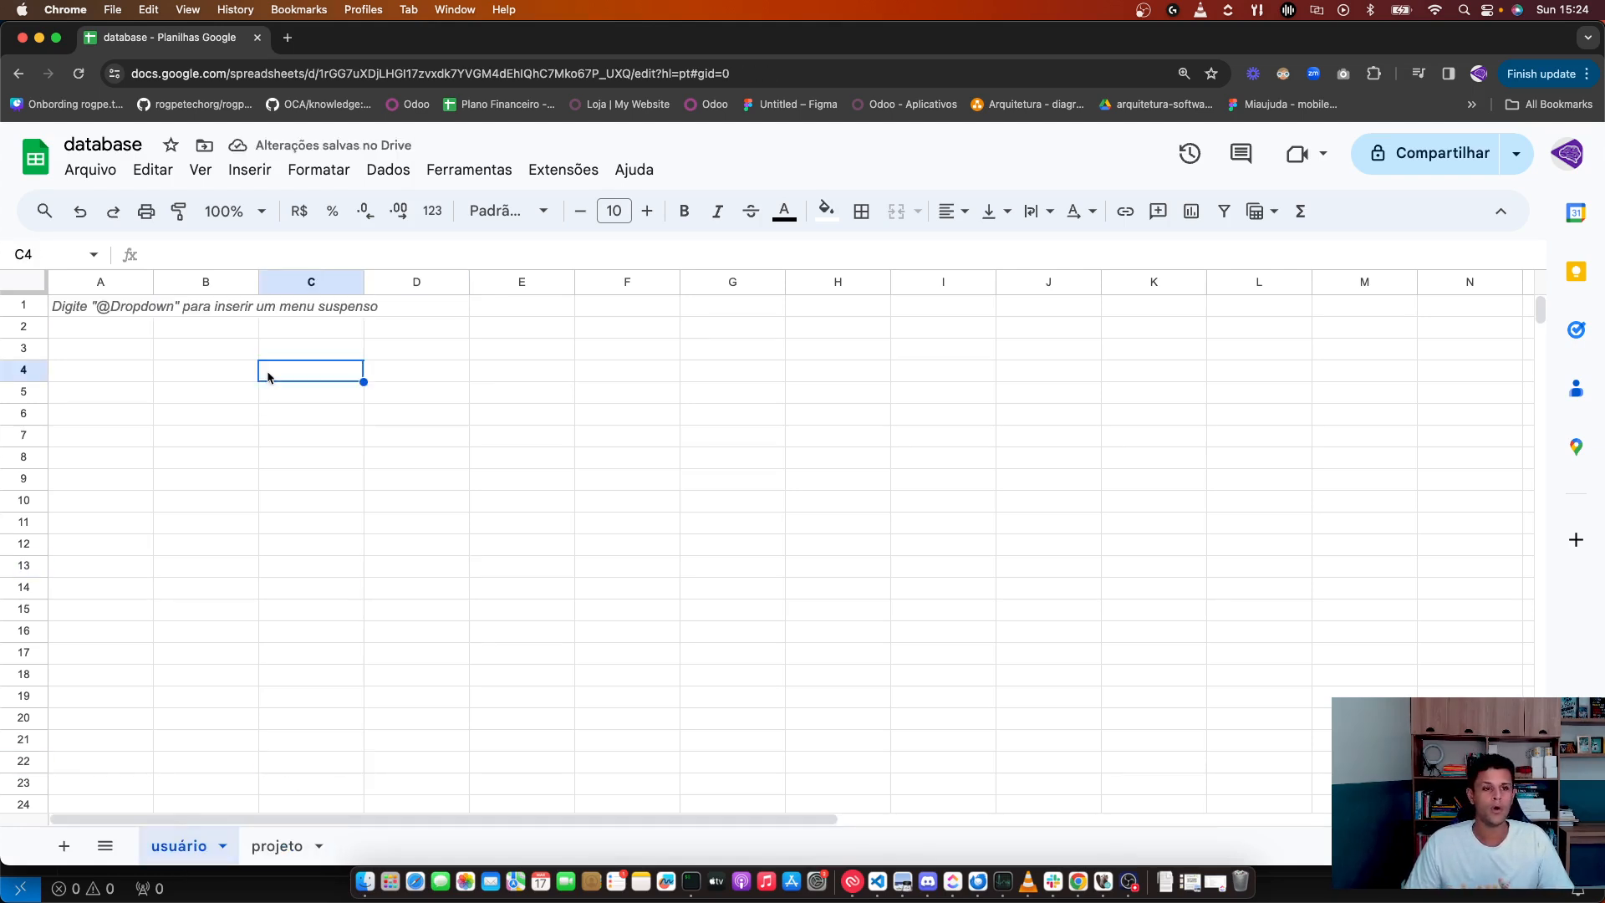
click(59, 311)
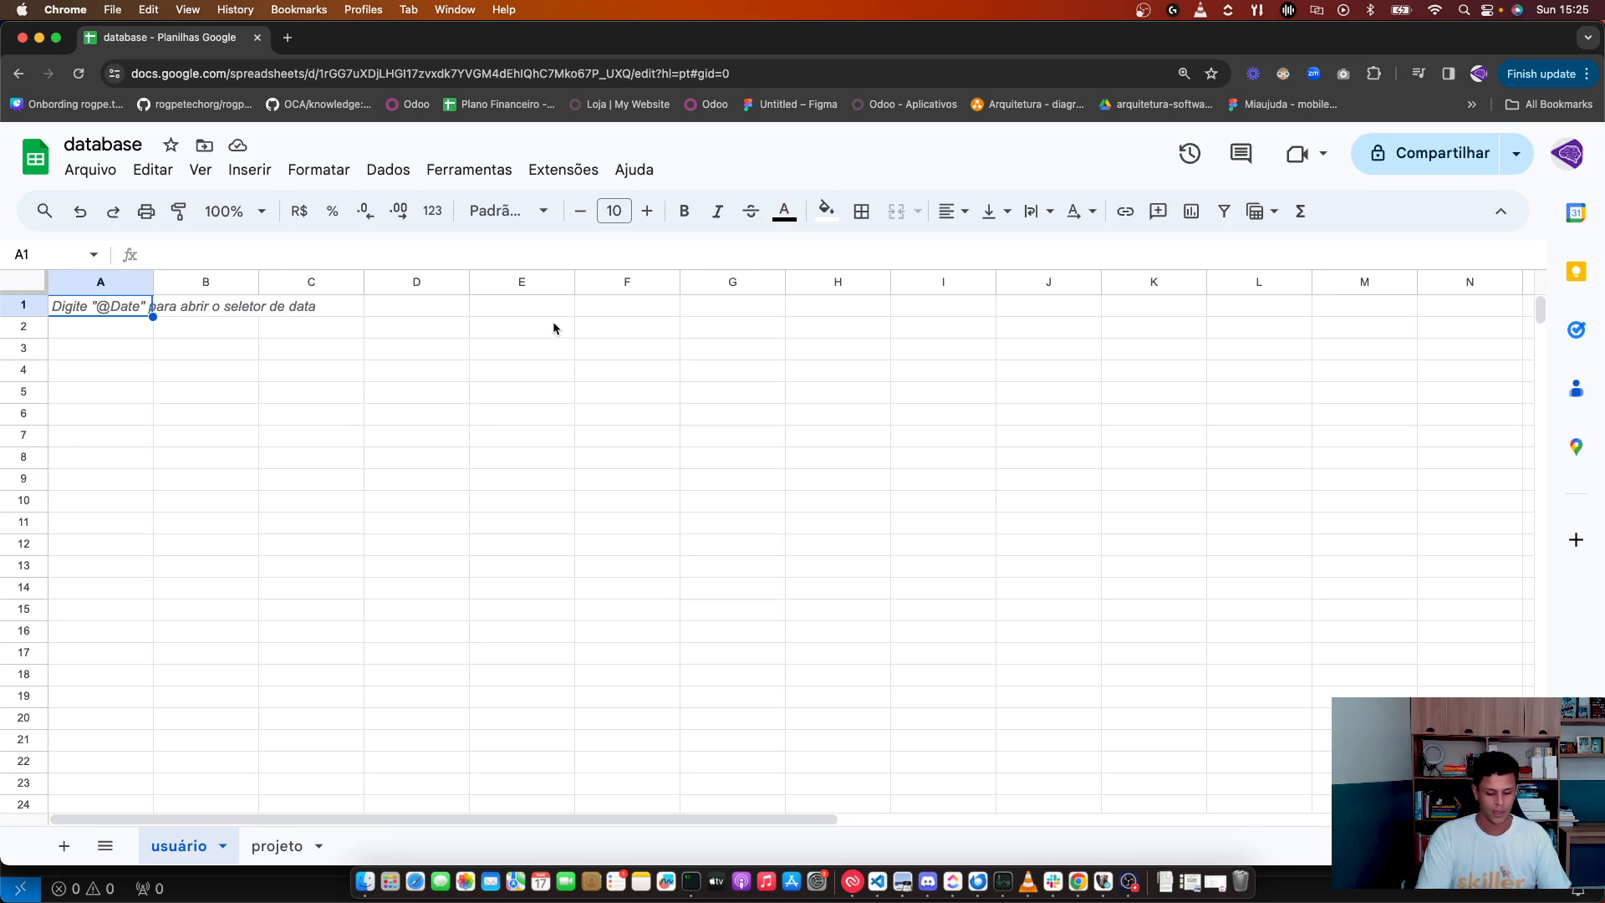
Step: Enter the headers nome, idade and endereço in cells A1 to C1
text(nome)
key(Tab)
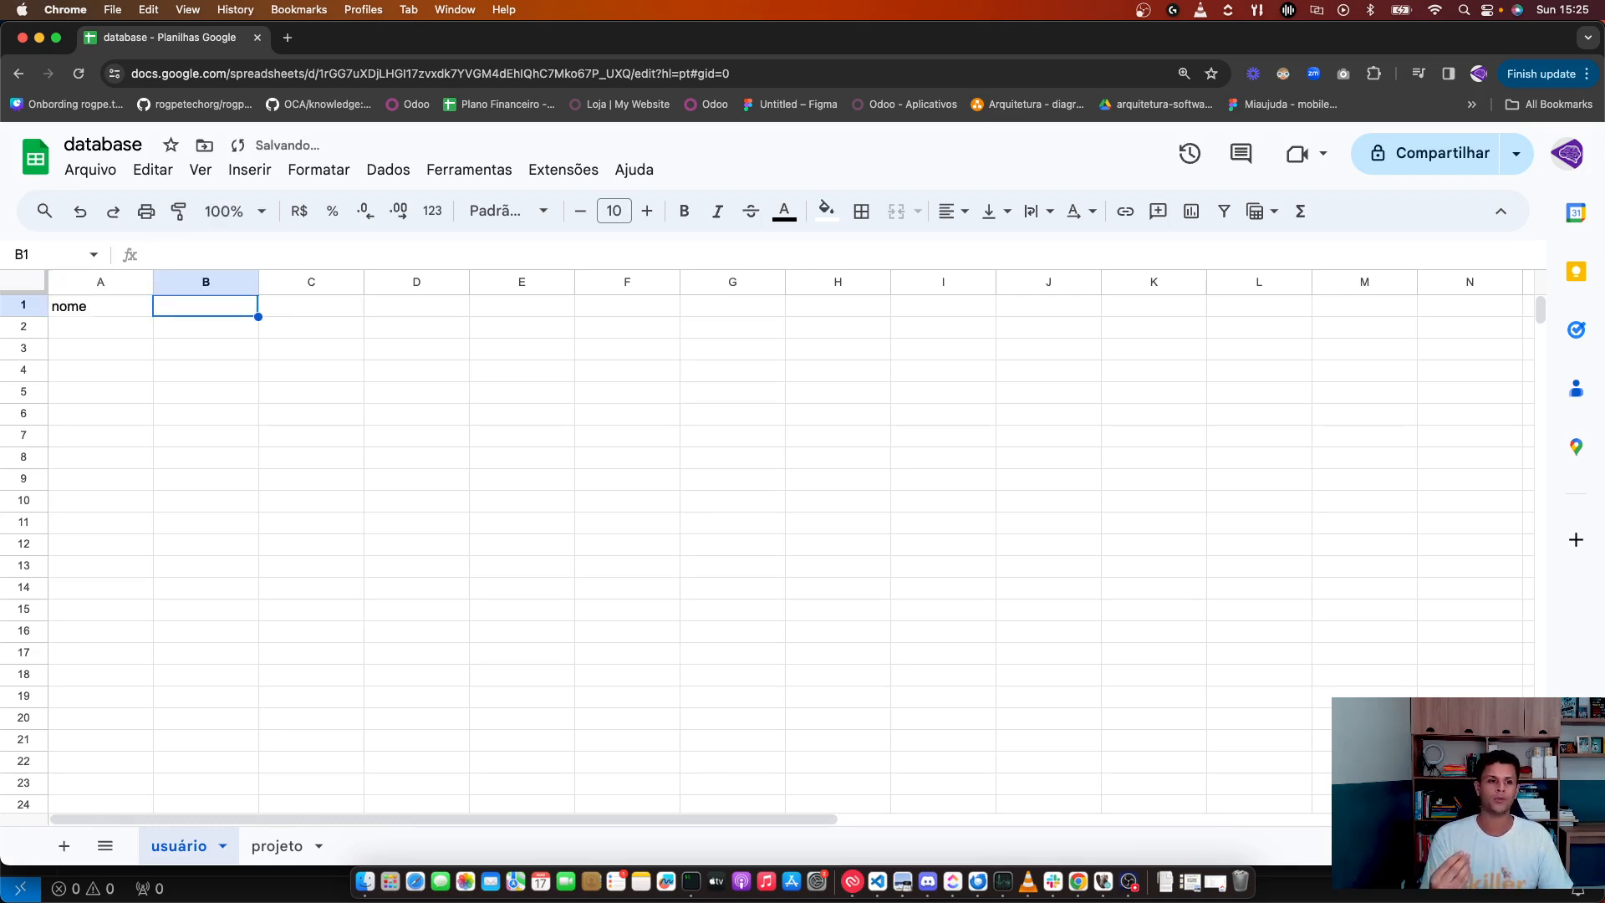
text(idade)
key(Tab)
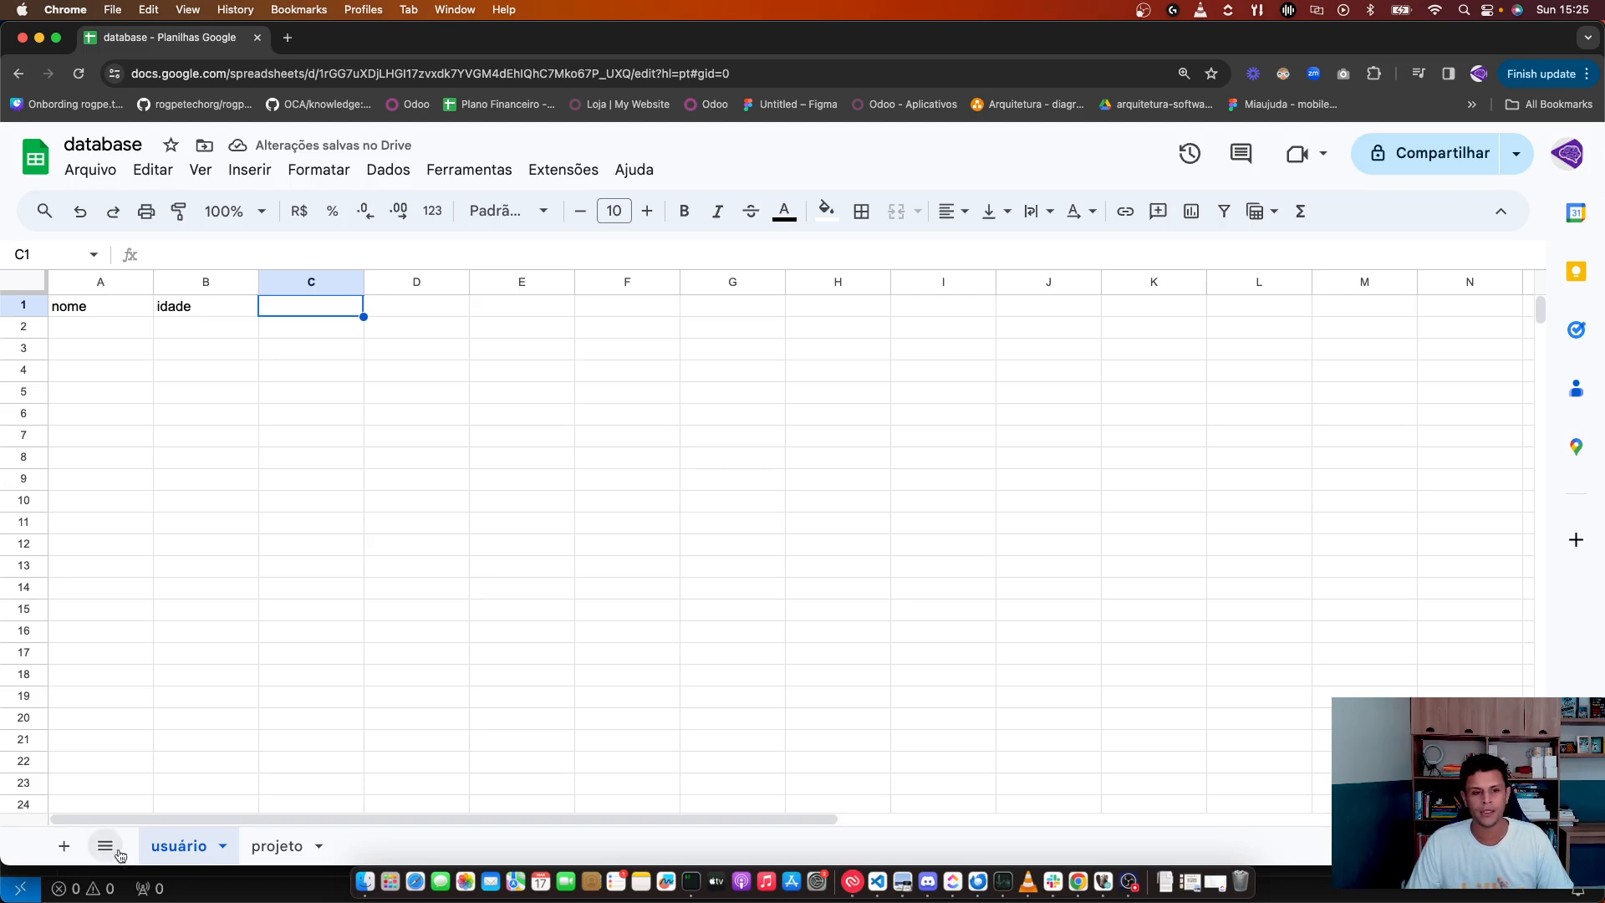
double_click(331, 310)
text(endereço)
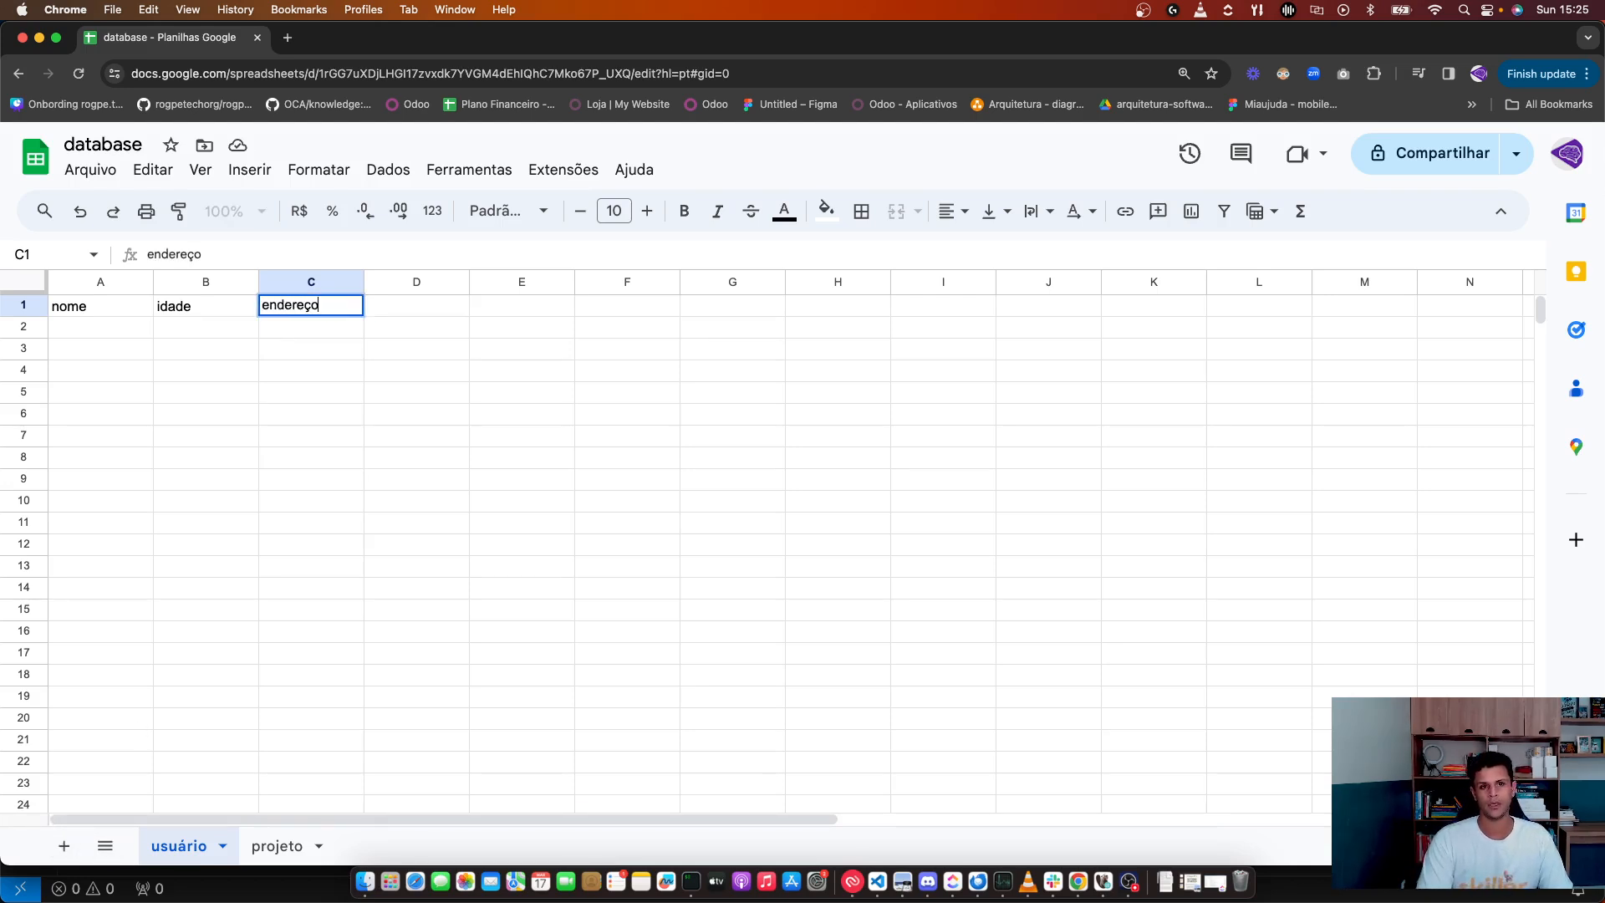
key(Return)
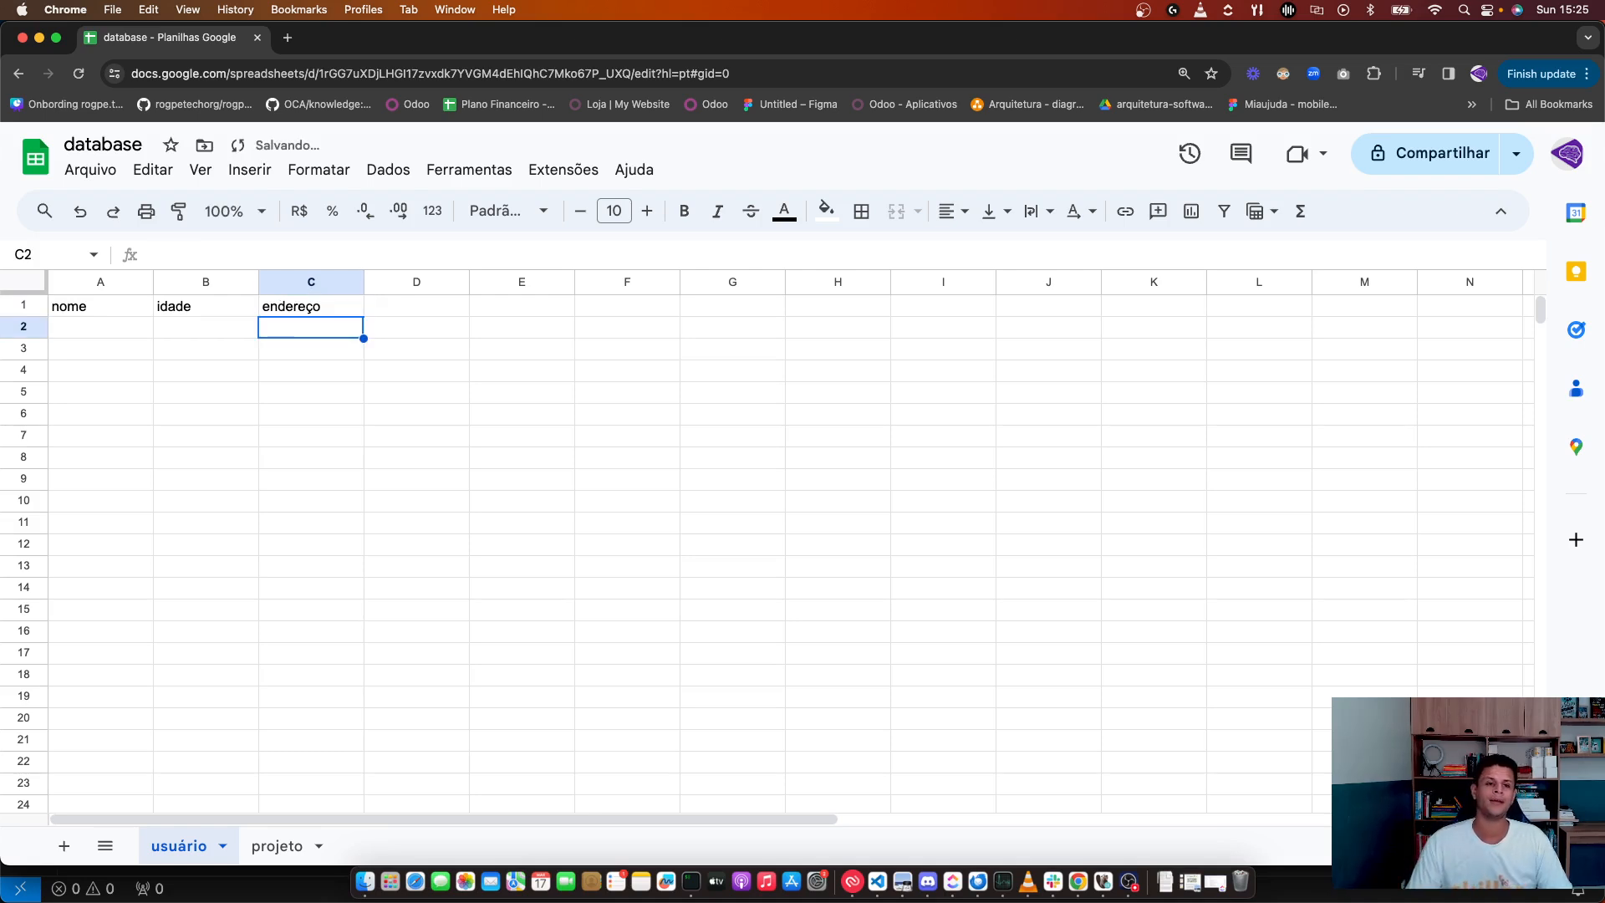
click(319, 313)
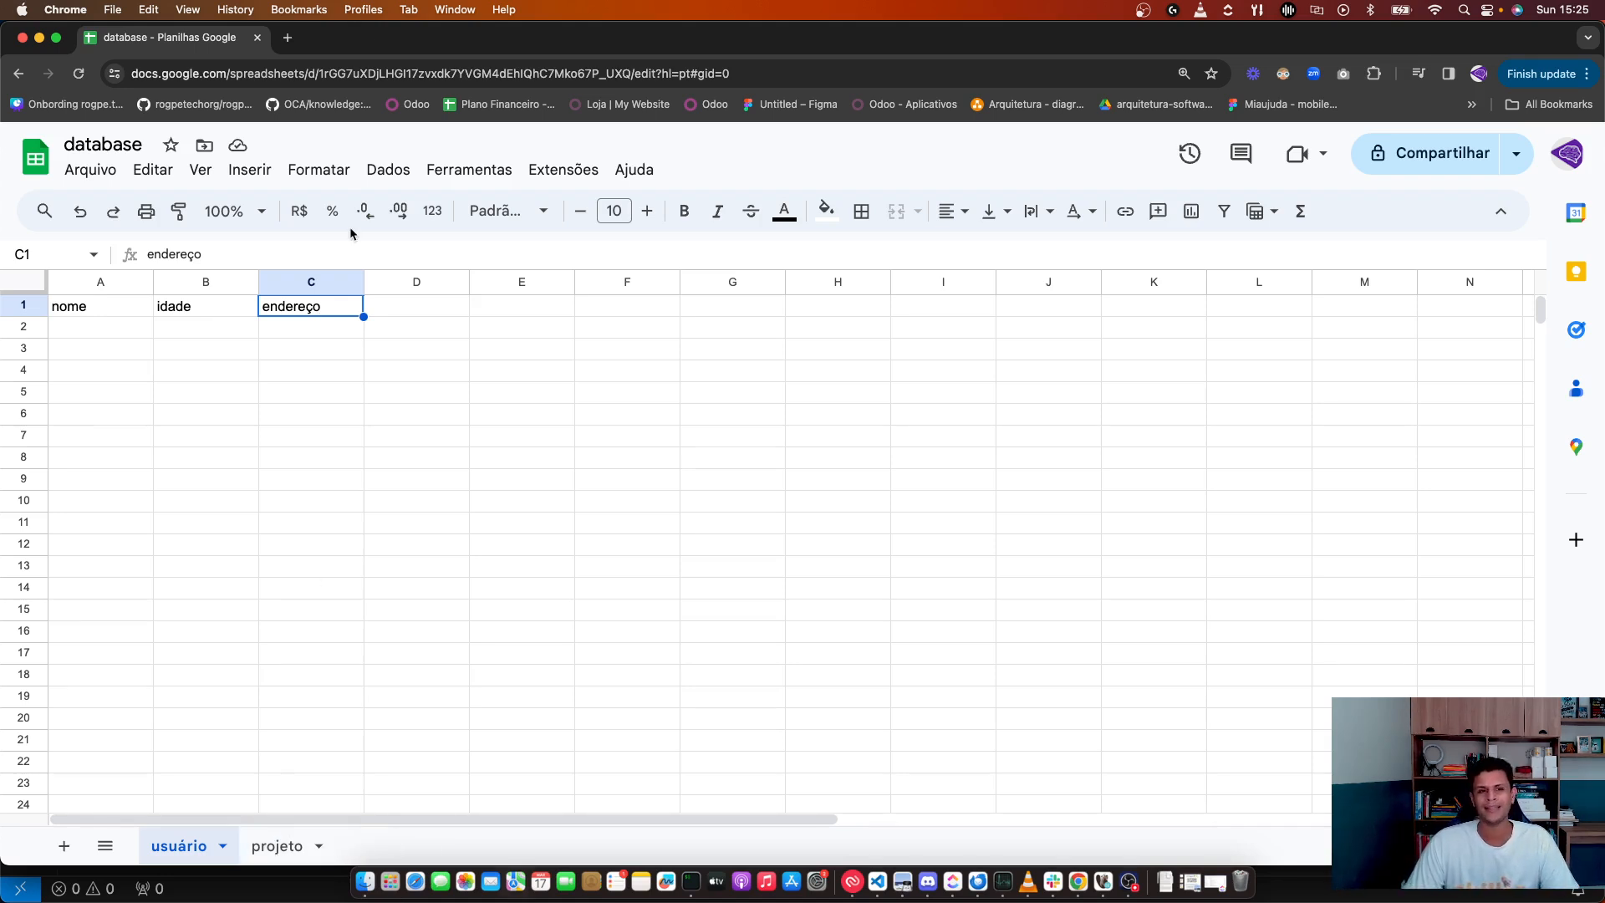
click(309, 371)
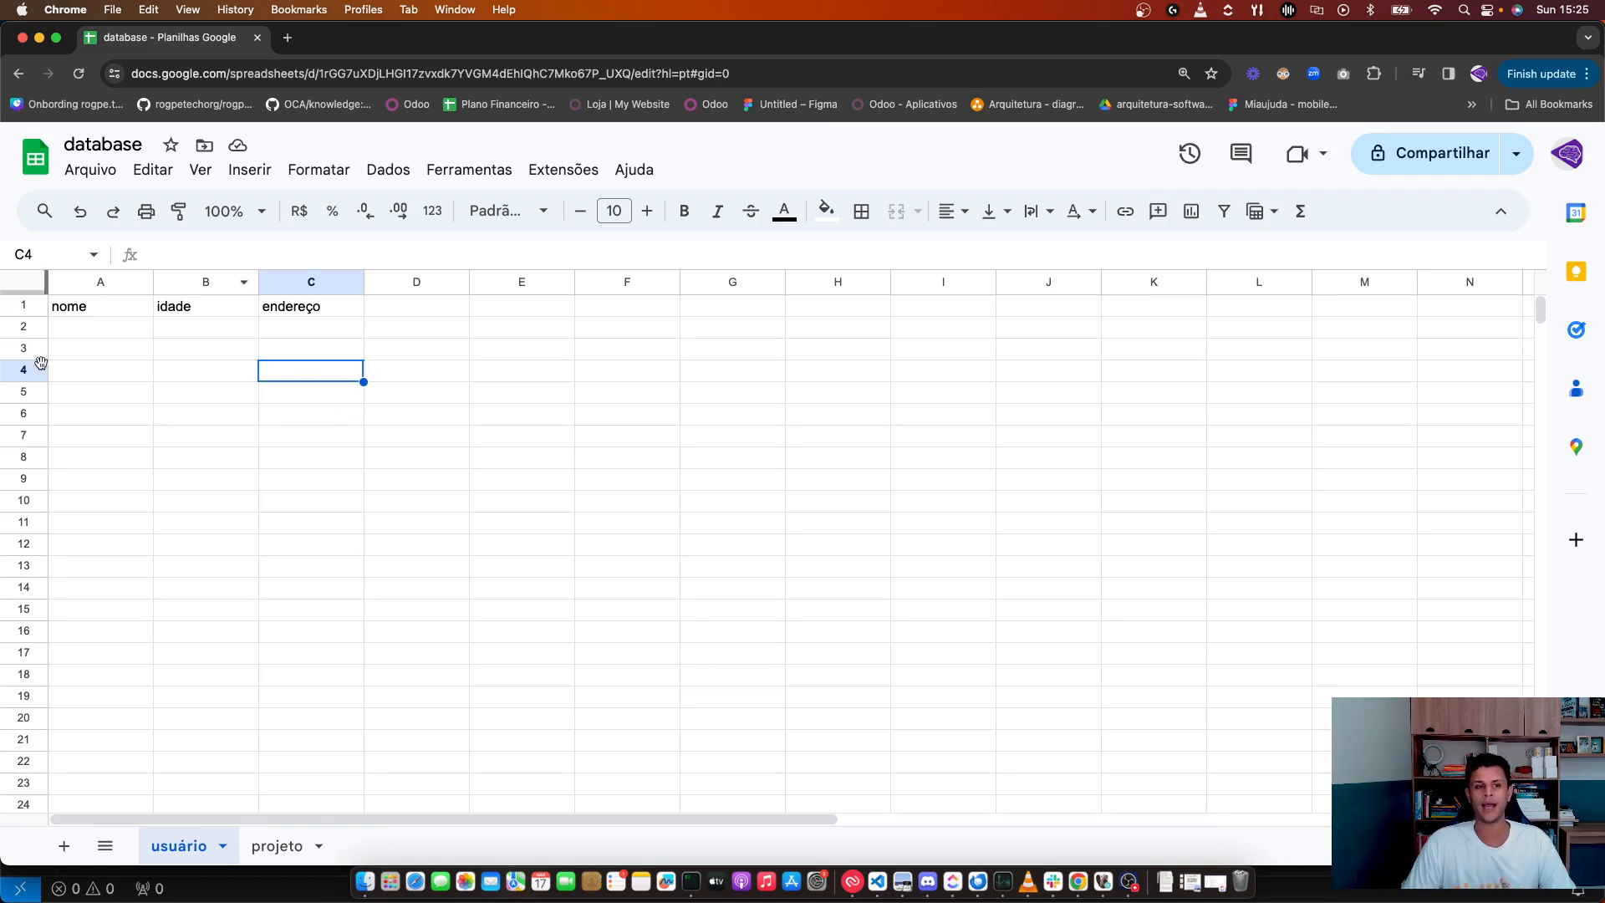
click(31, 333)
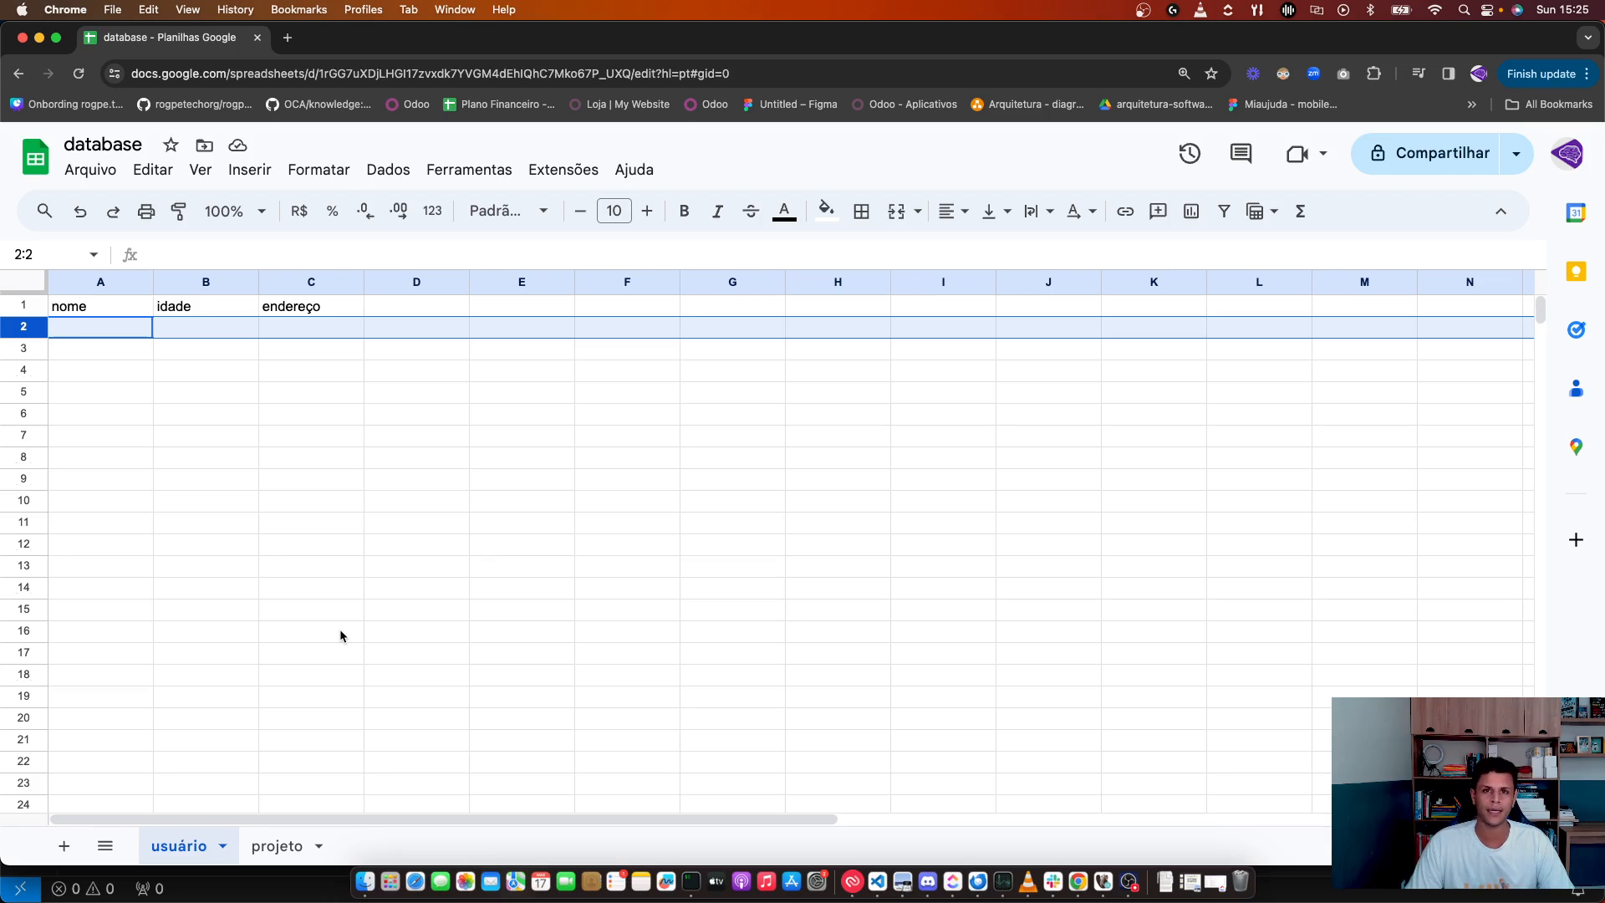
click(198, 458)
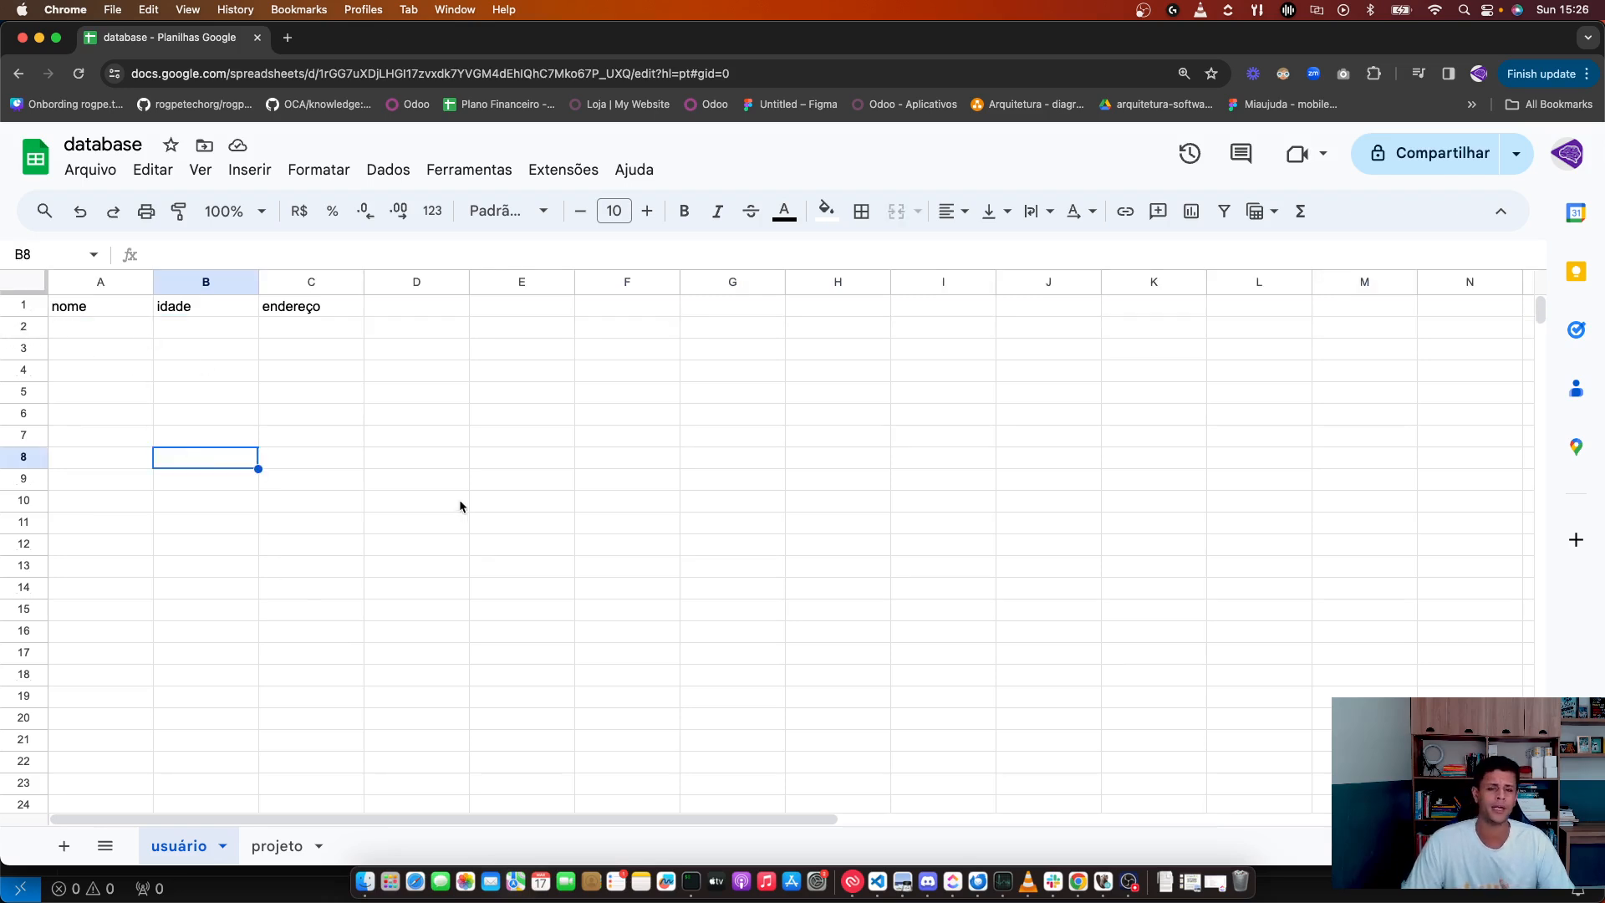
click(92, 311)
Step: Insert a column left of nome and give it the header 'id'
right_click(92, 288)
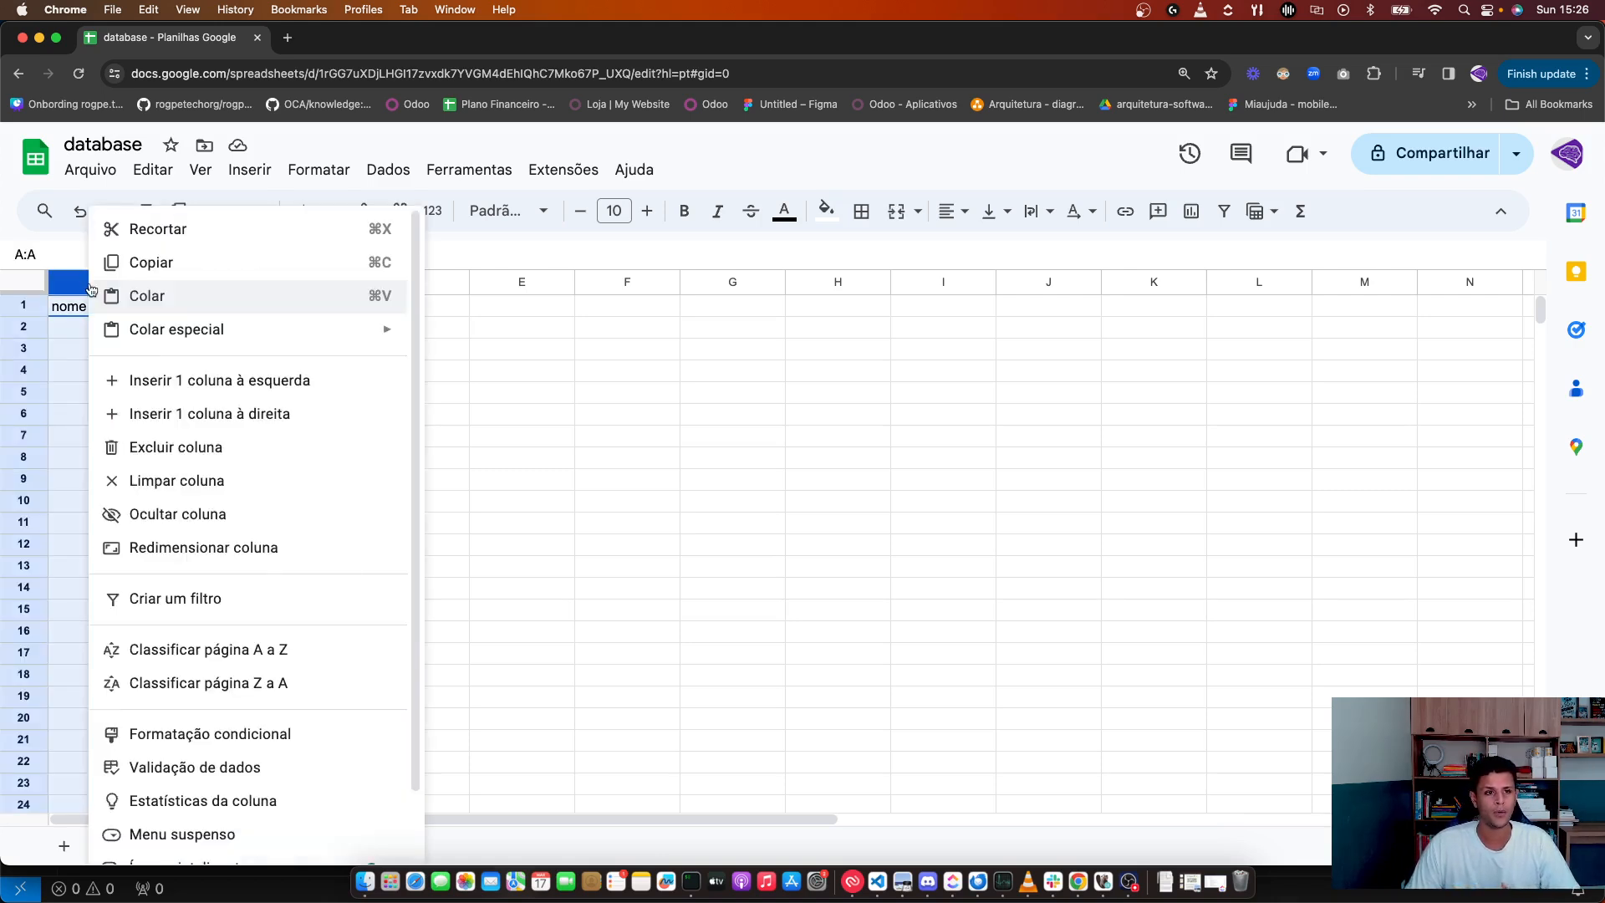
click(248, 380)
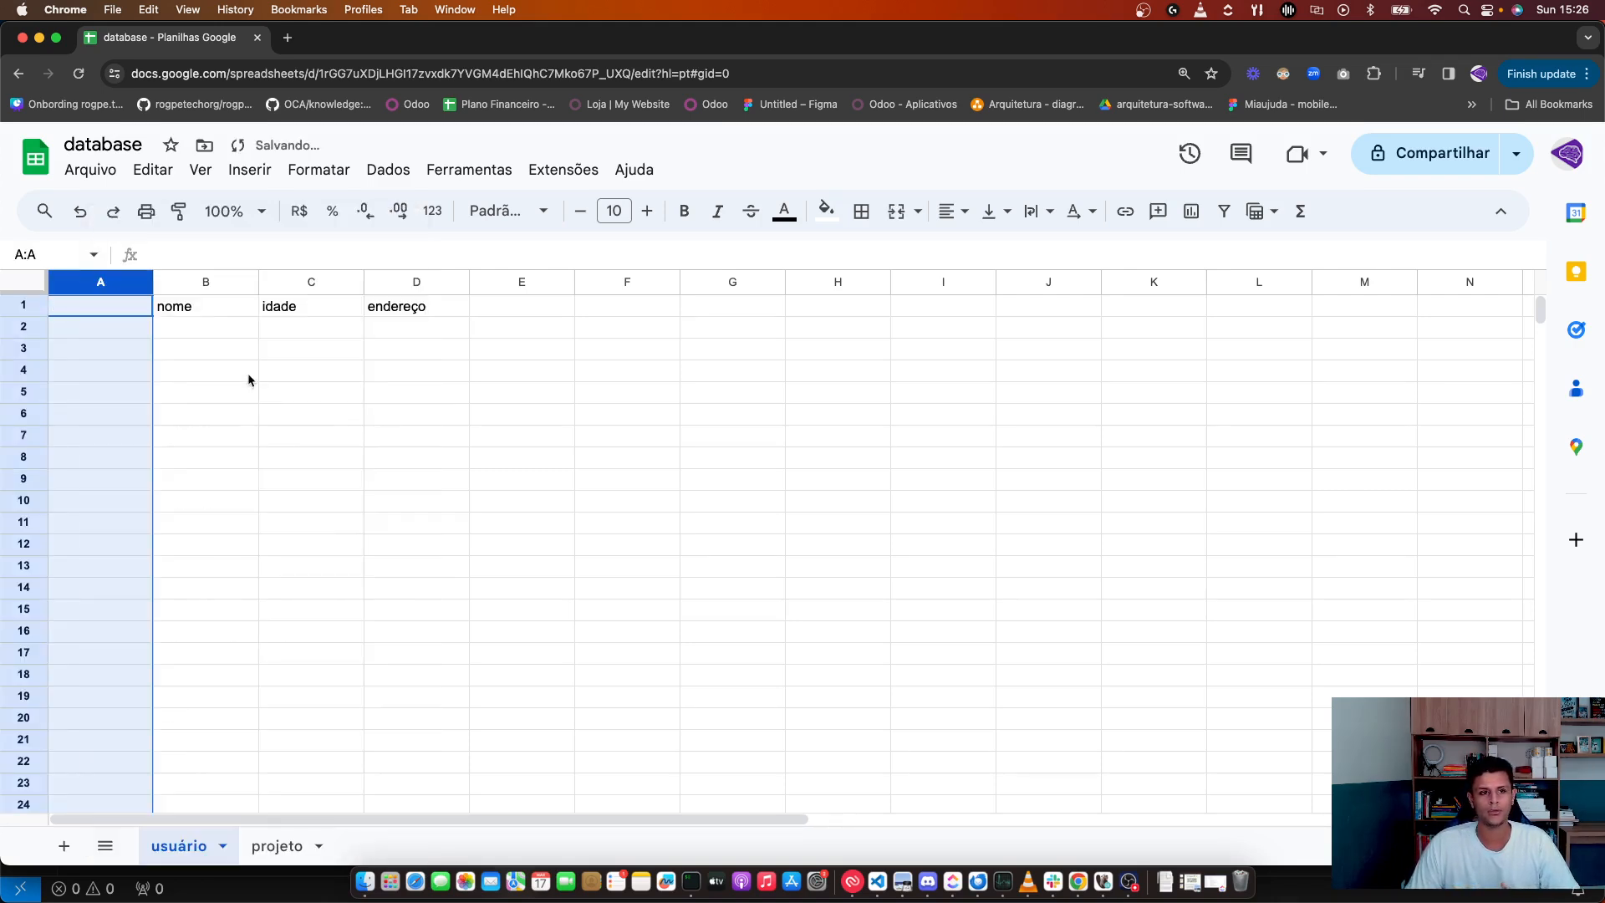
click(95, 311)
text(id)
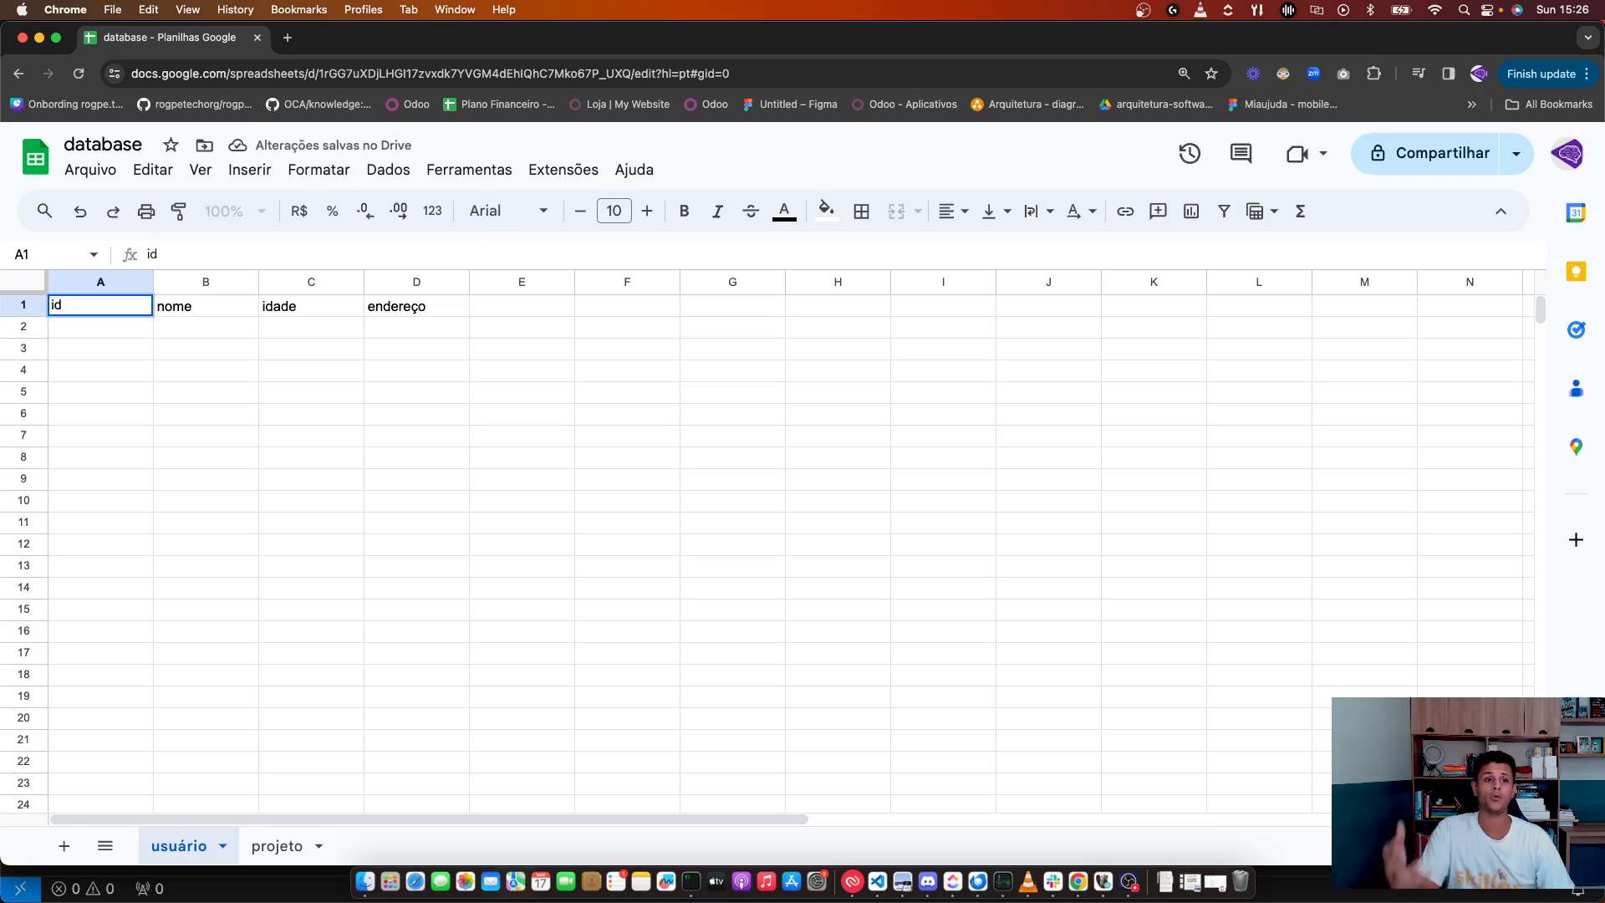
click(123, 365)
click(124, 331)
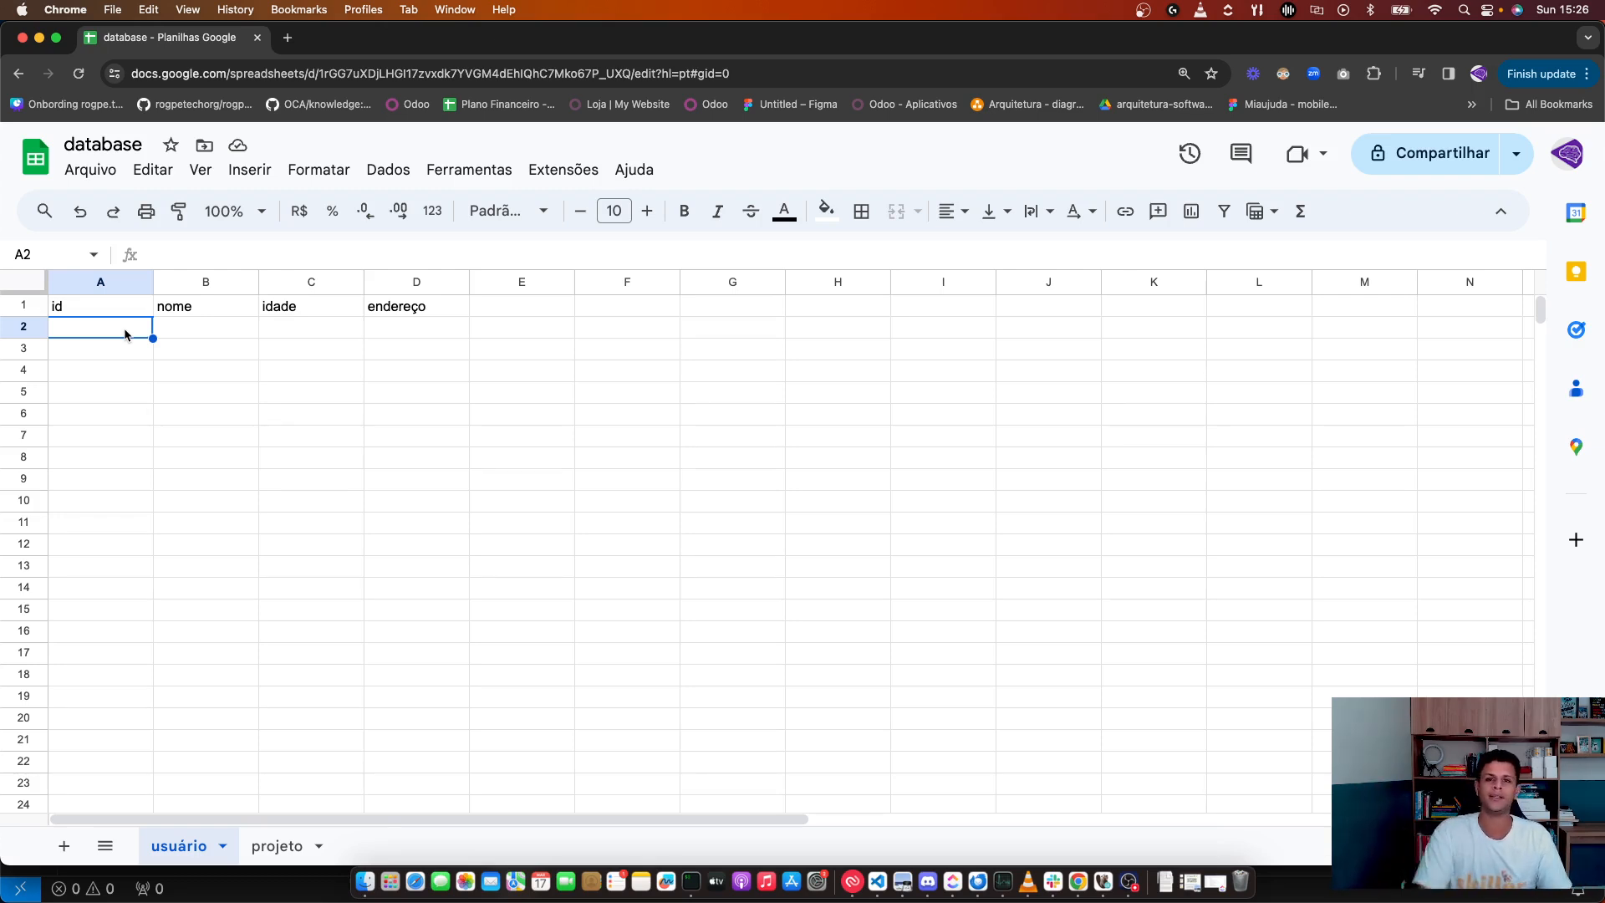
Step: Make the header row id through endereço bold
click(167, 351)
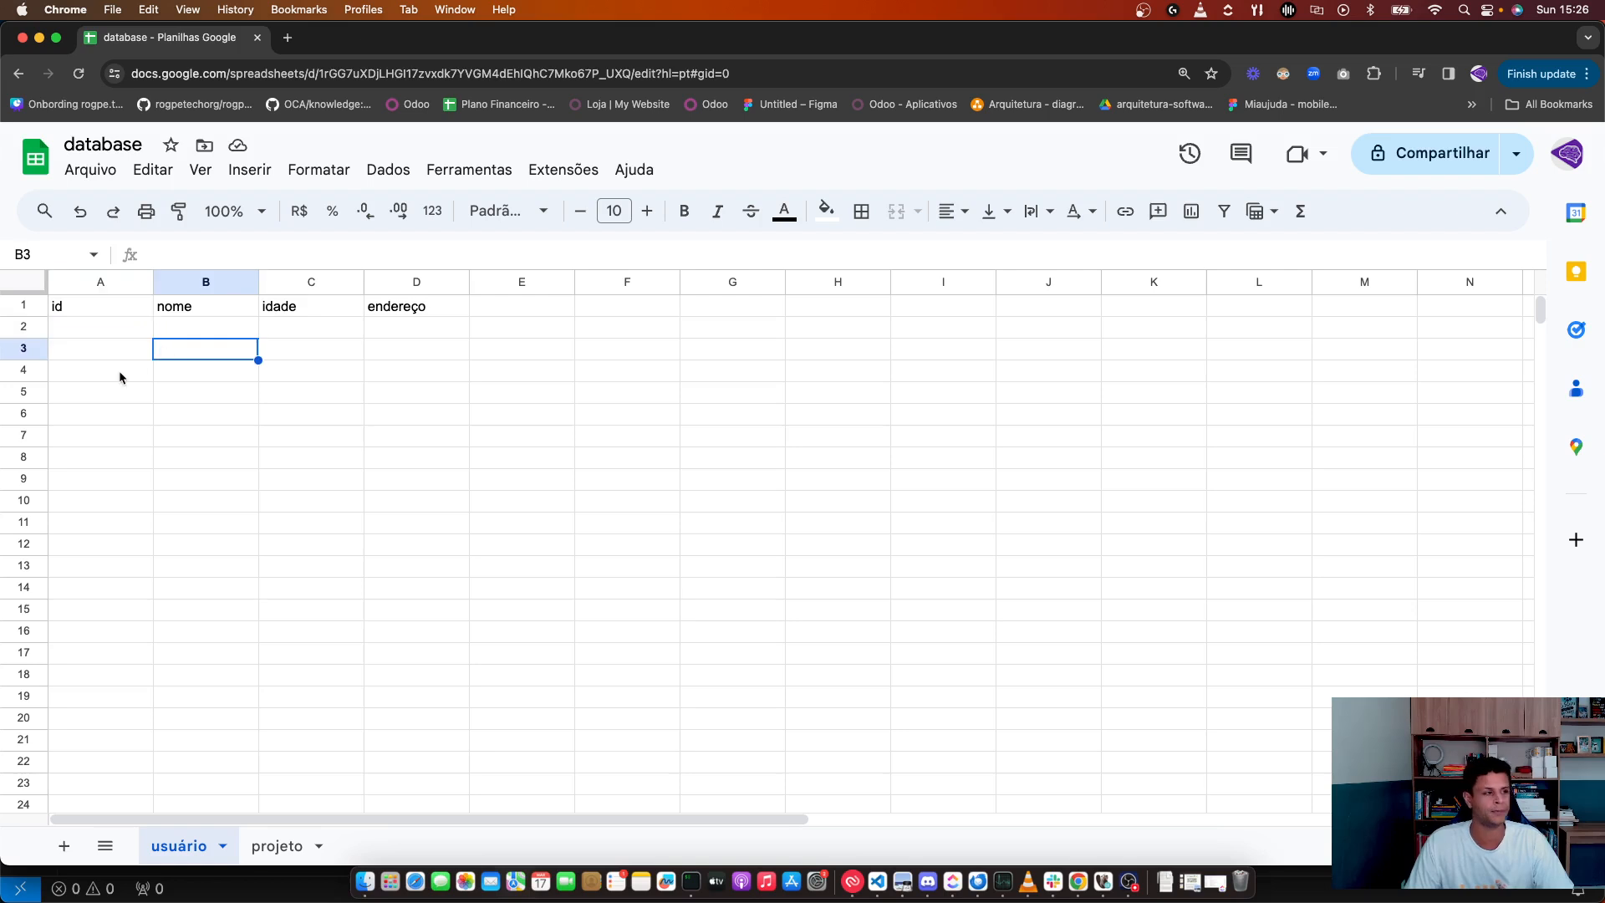
drag(79, 306, 440, 318)
key(super+b)
click(411, 332)
Step: Delete the endereço header text from D1
click(418, 307)
double_click(423, 306)
key(super+a)
key(BackSpace)
key(Return)
click(481, 395)
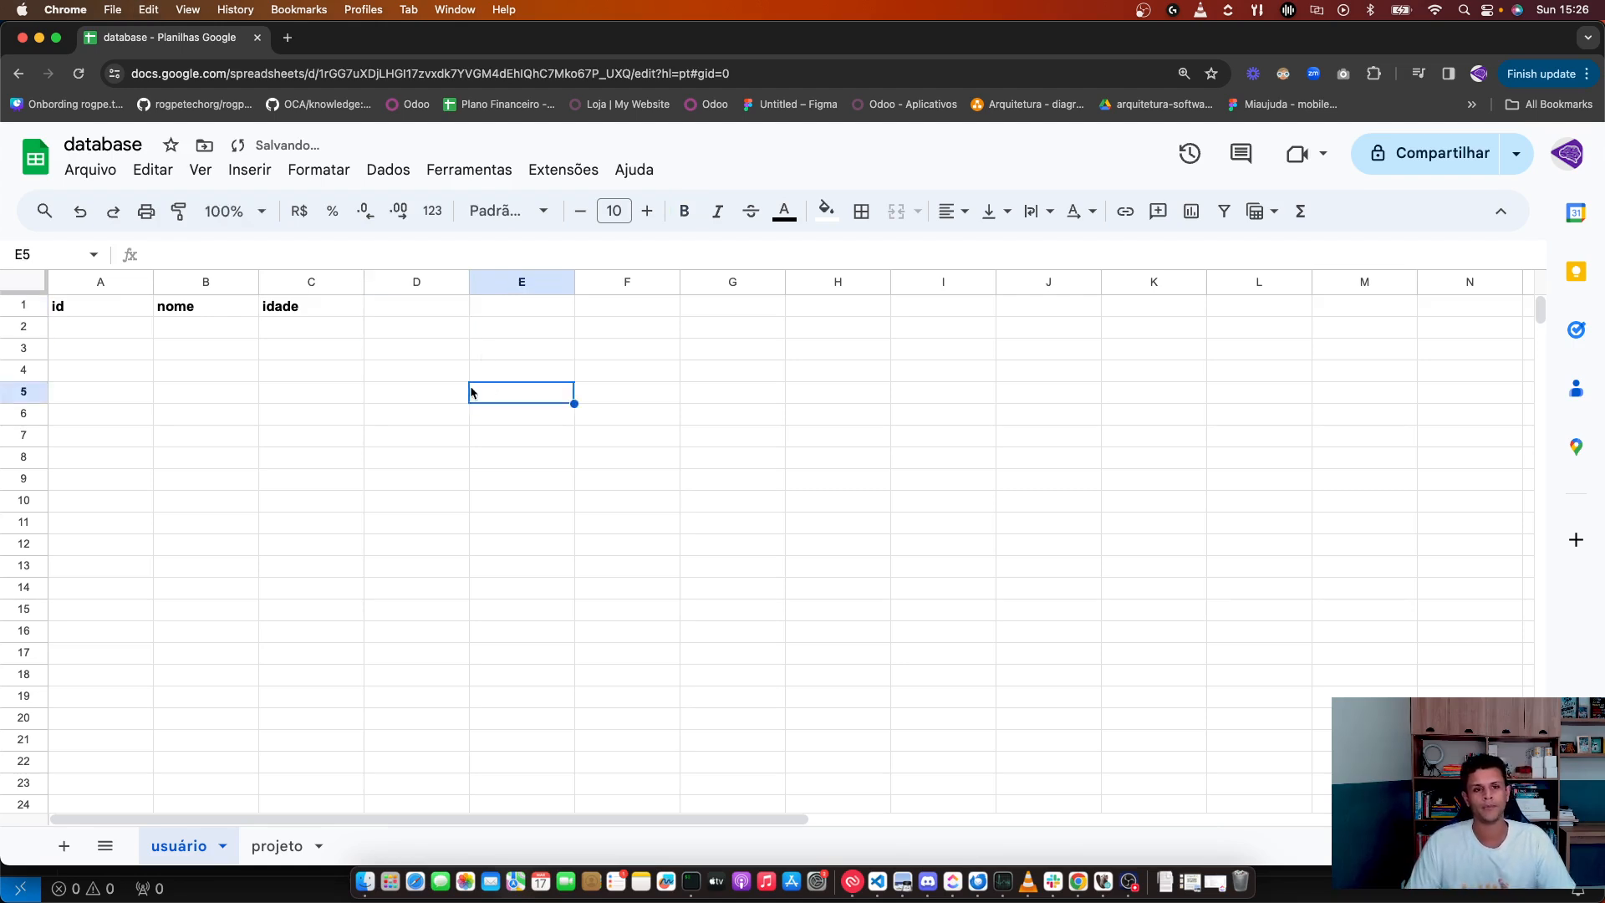
key(Down)
key(Down)
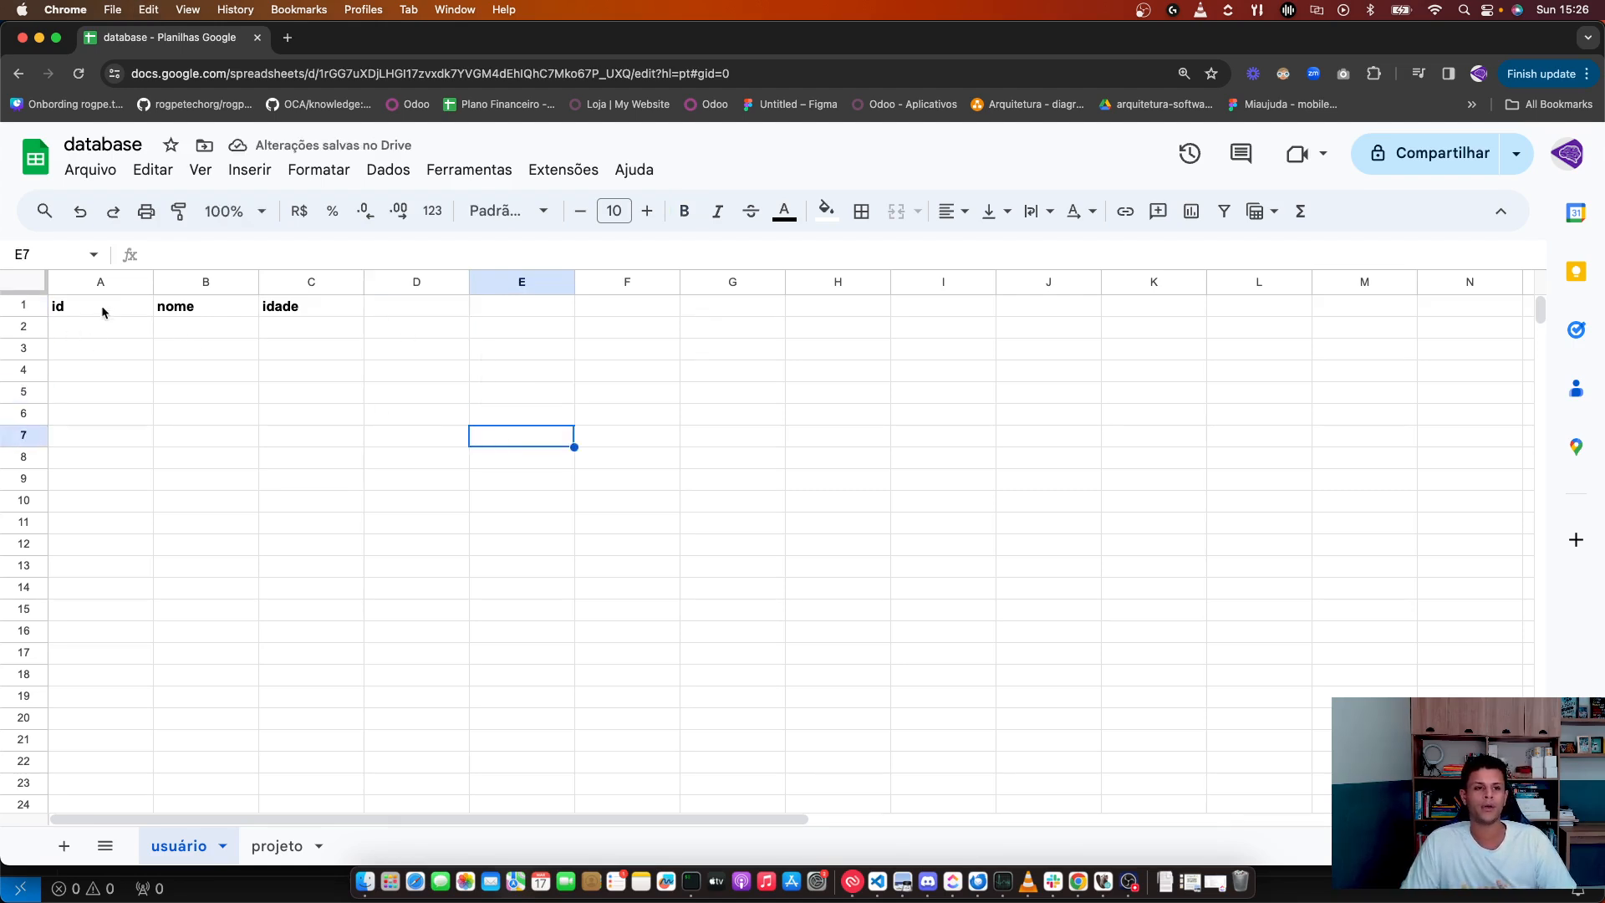
Step: Check the id, nome and idade headers and confirm D1 is empty
click(103, 306)
click(224, 306)
click(315, 308)
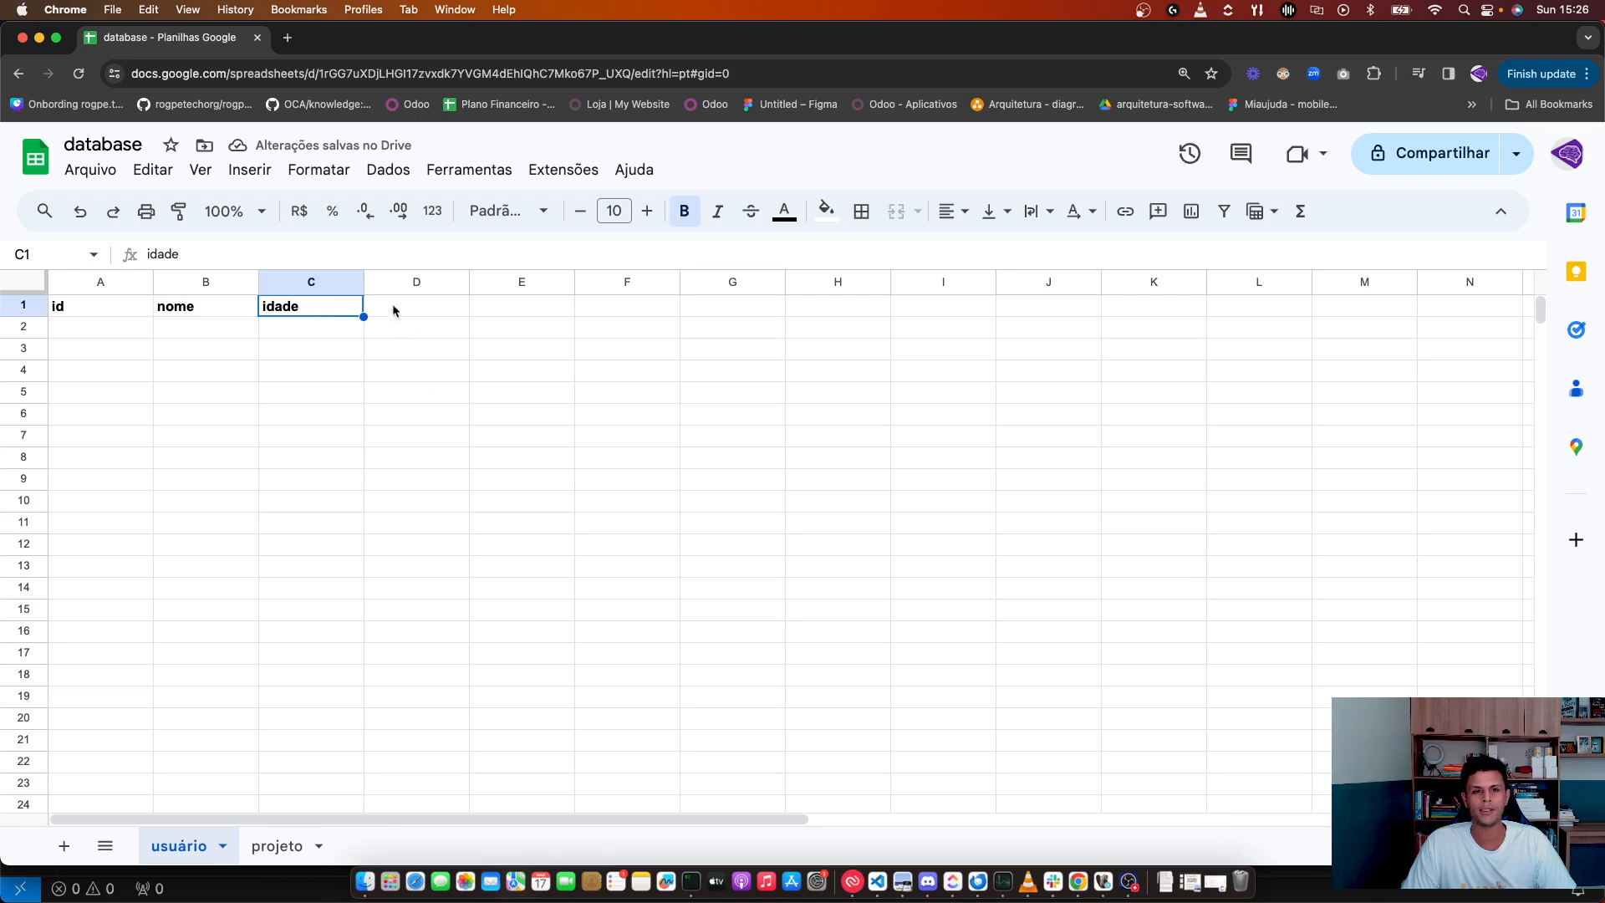
click(418, 311)
click(635, 314)
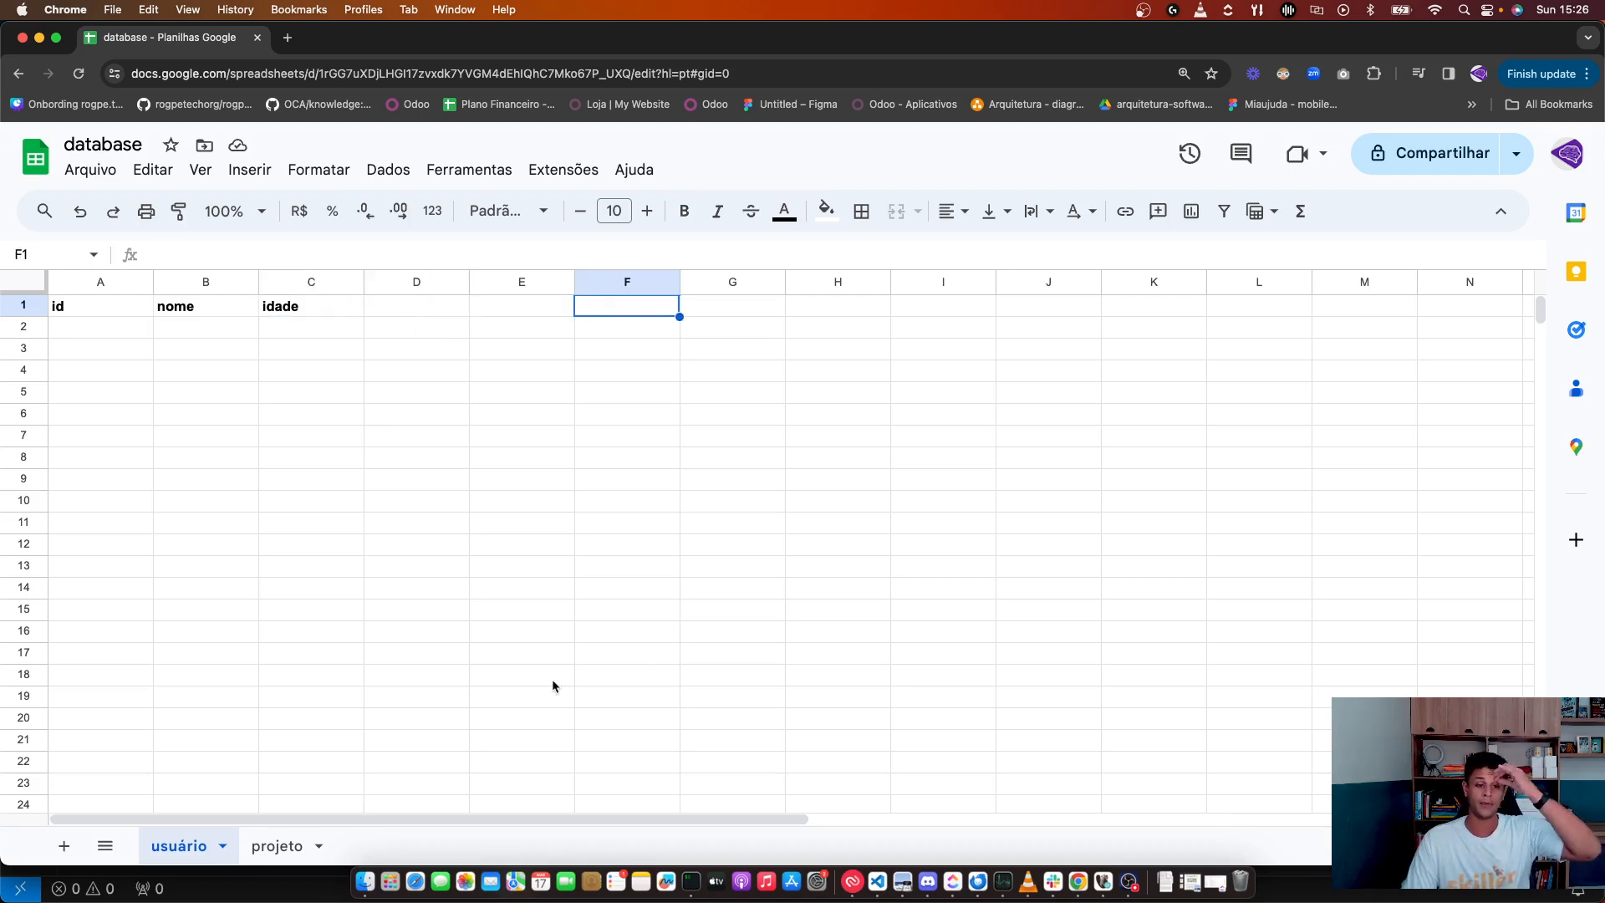
Step: Fill row 2 with id 1, the user's full name in B2, and idade 32
click(150, 332)
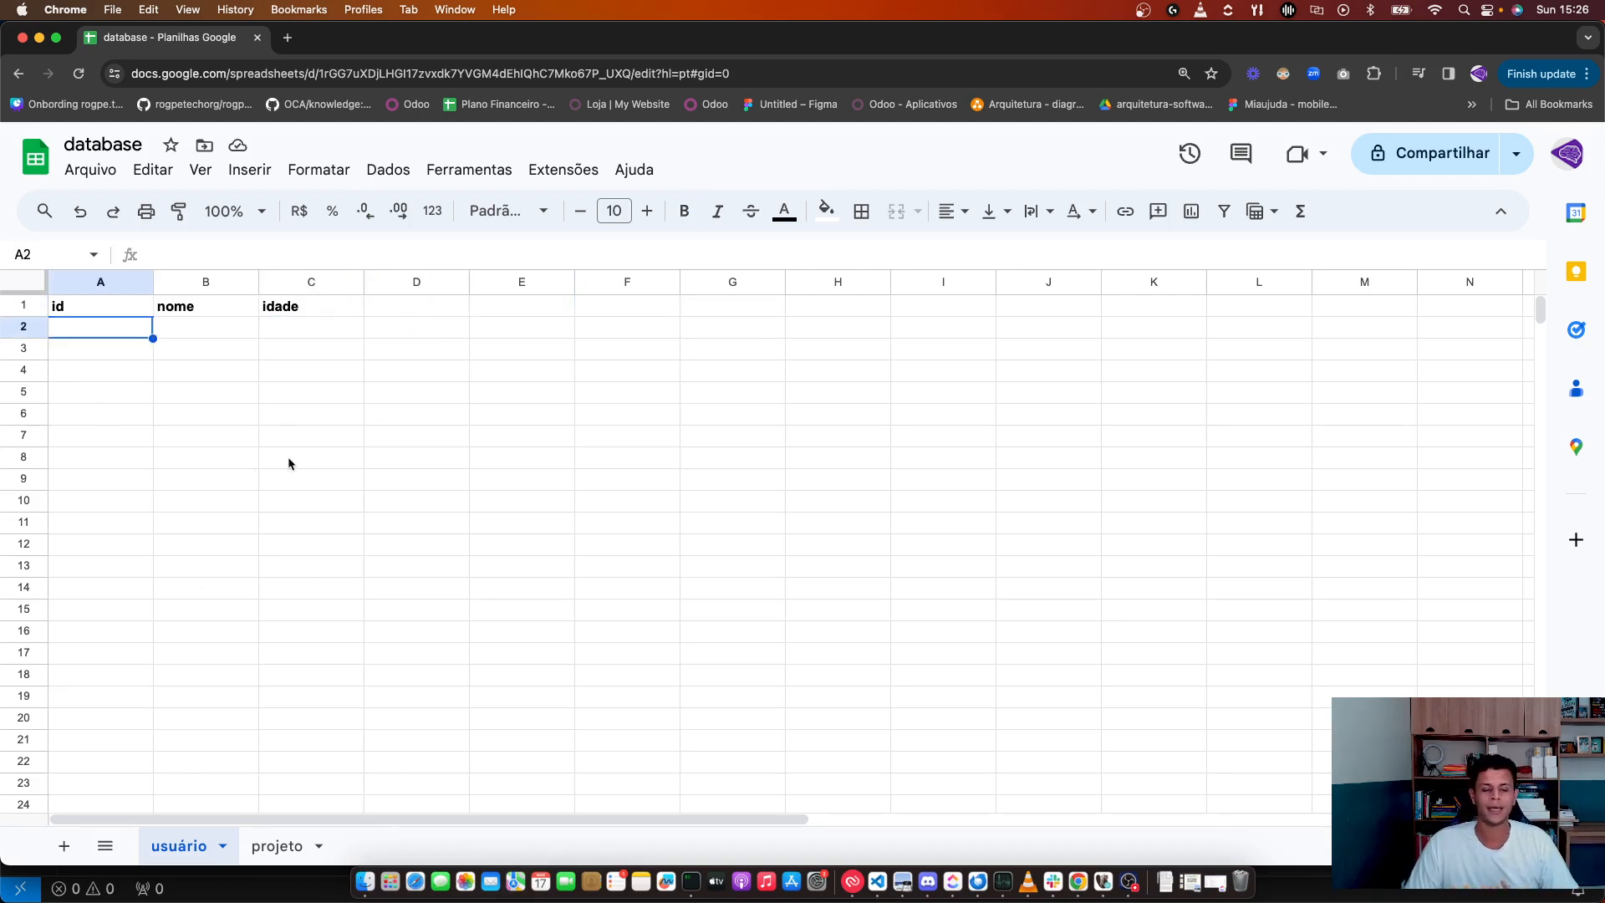
text(2)
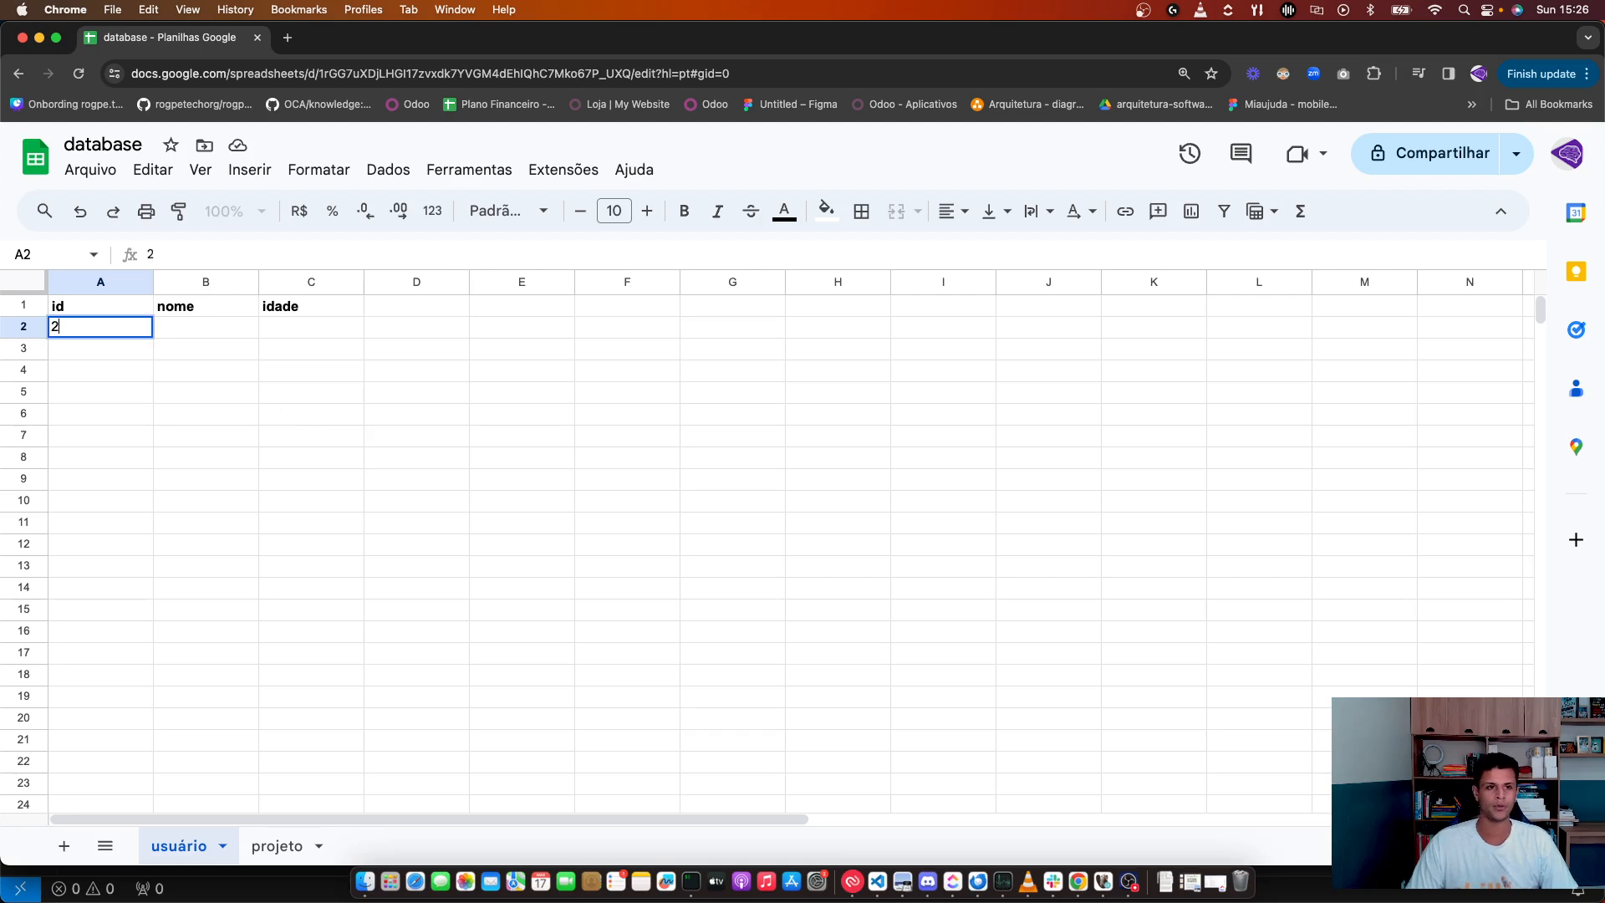
key(BackSpace)
text(1)
key(Return)
key(Right)
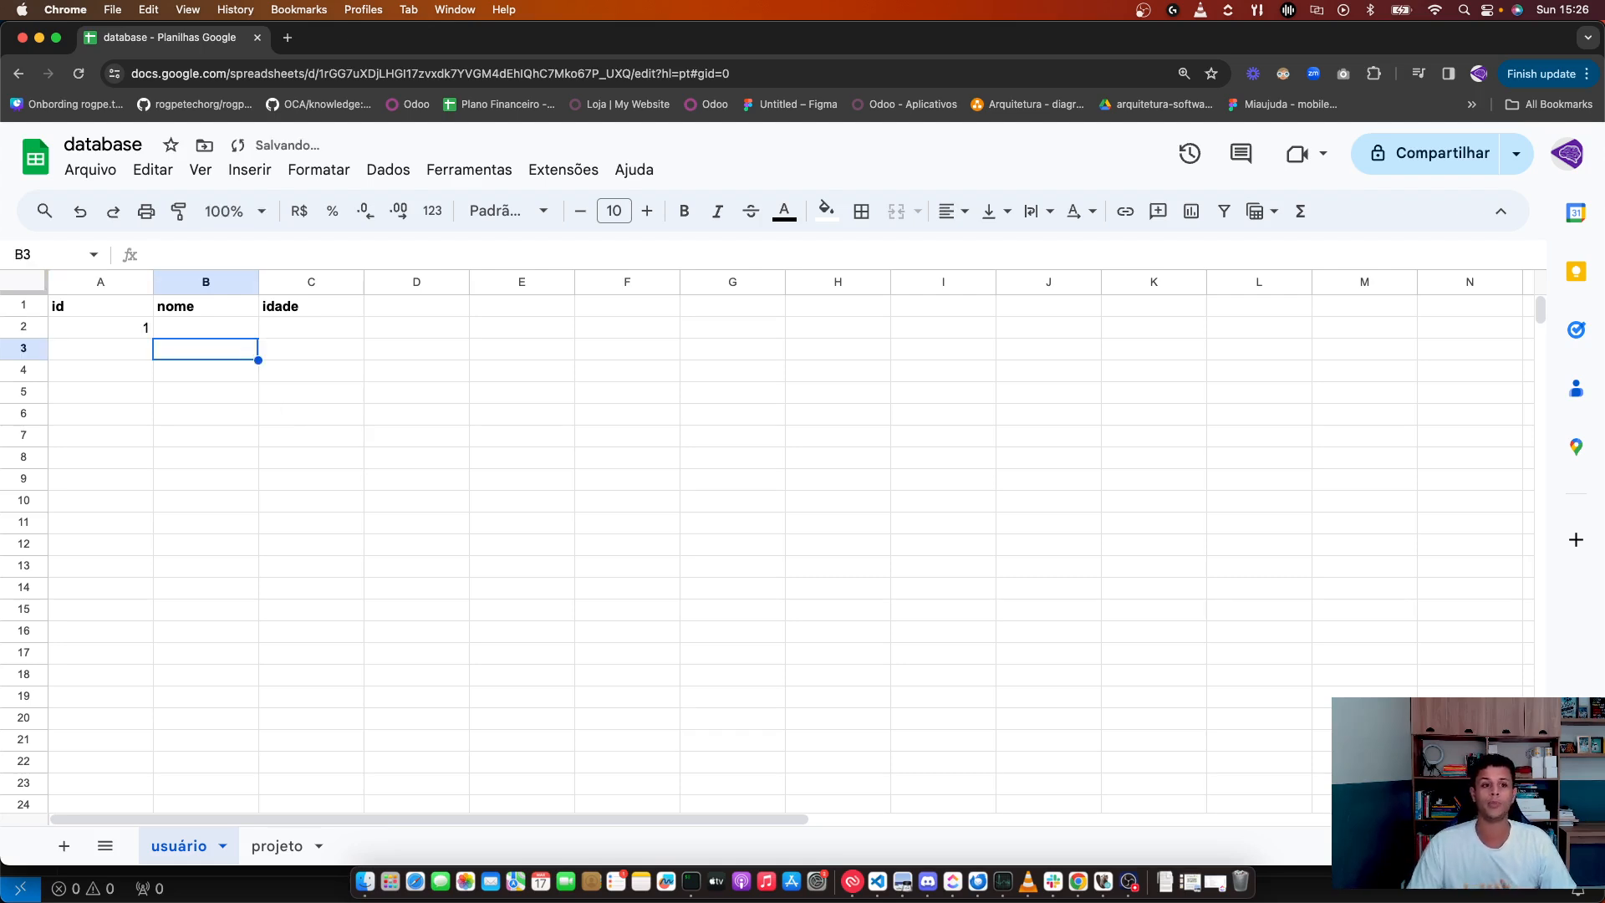
click(215, 331)
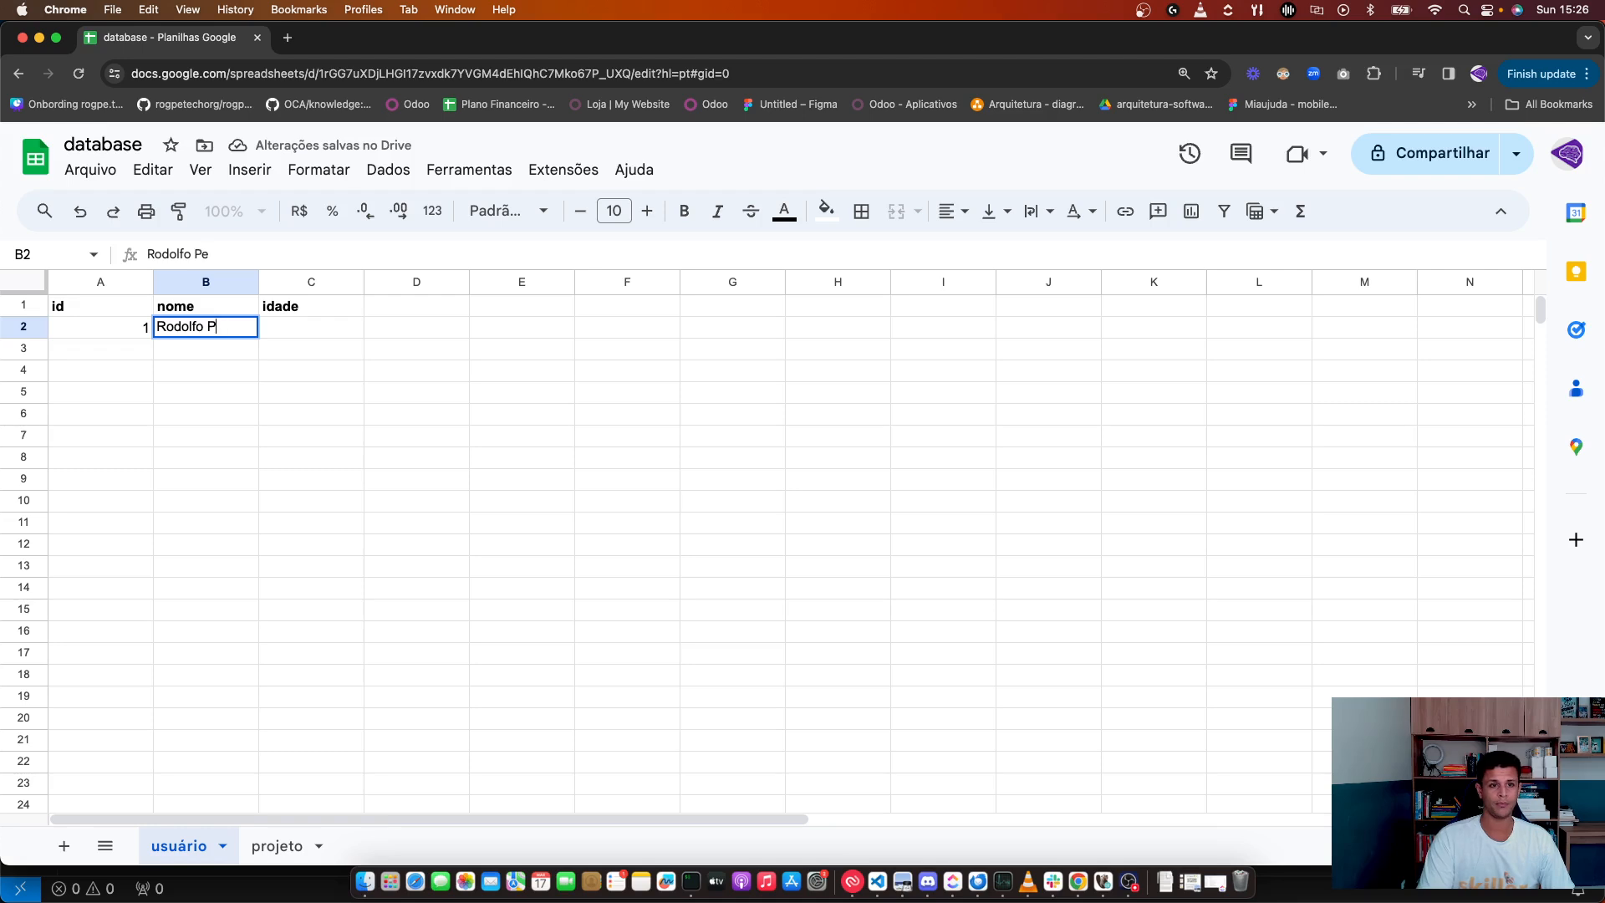
key(Tab)
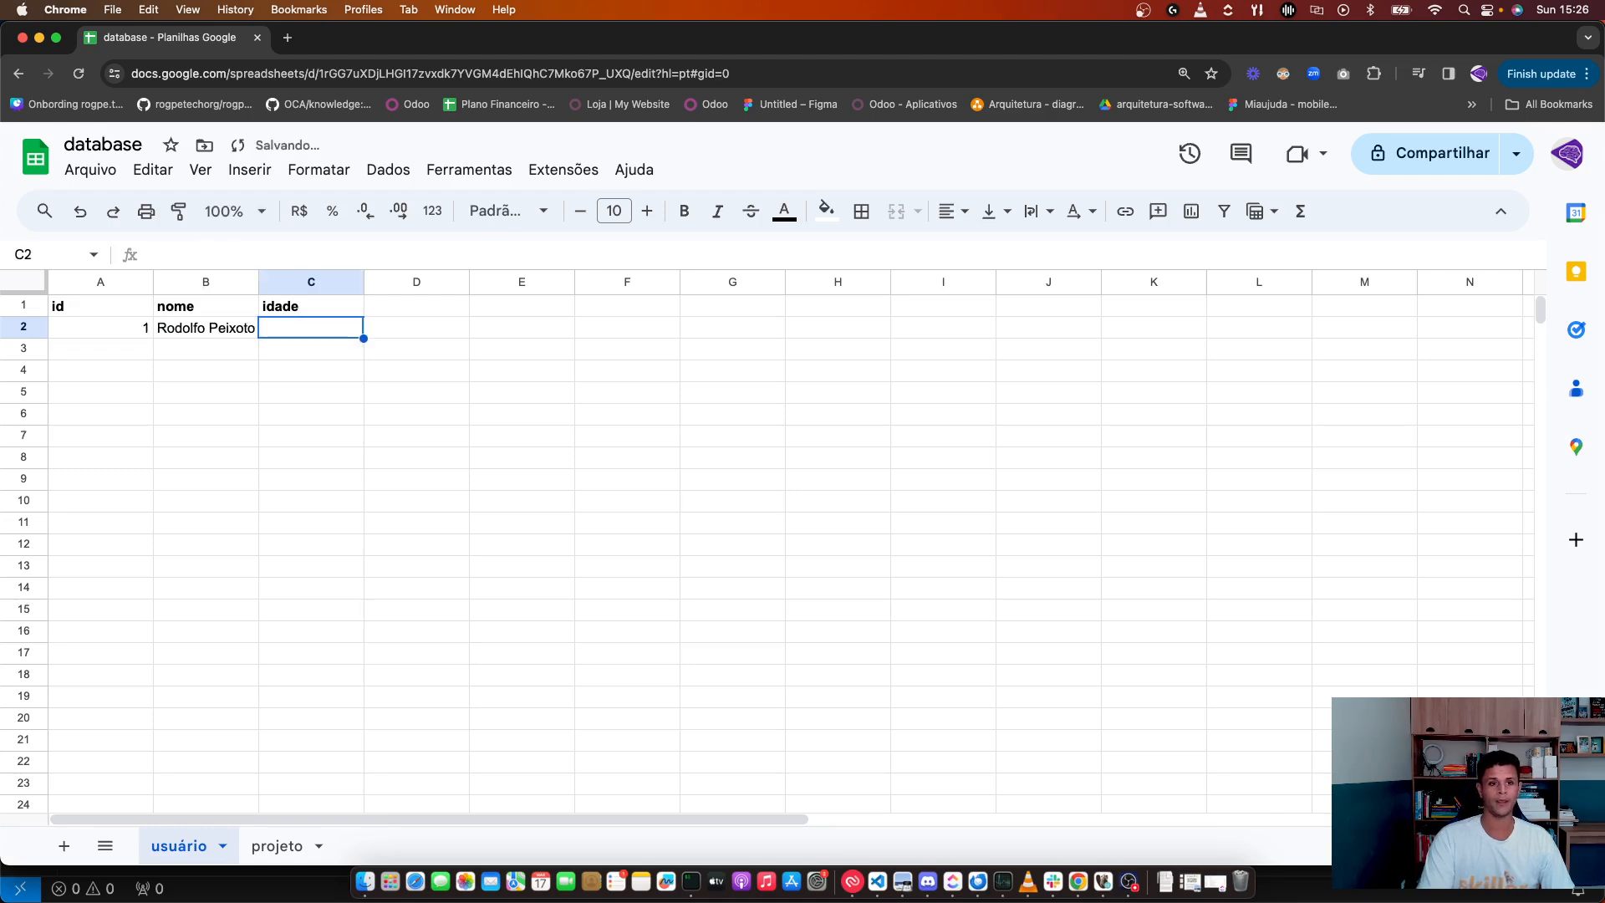
text(32)
key(Return)
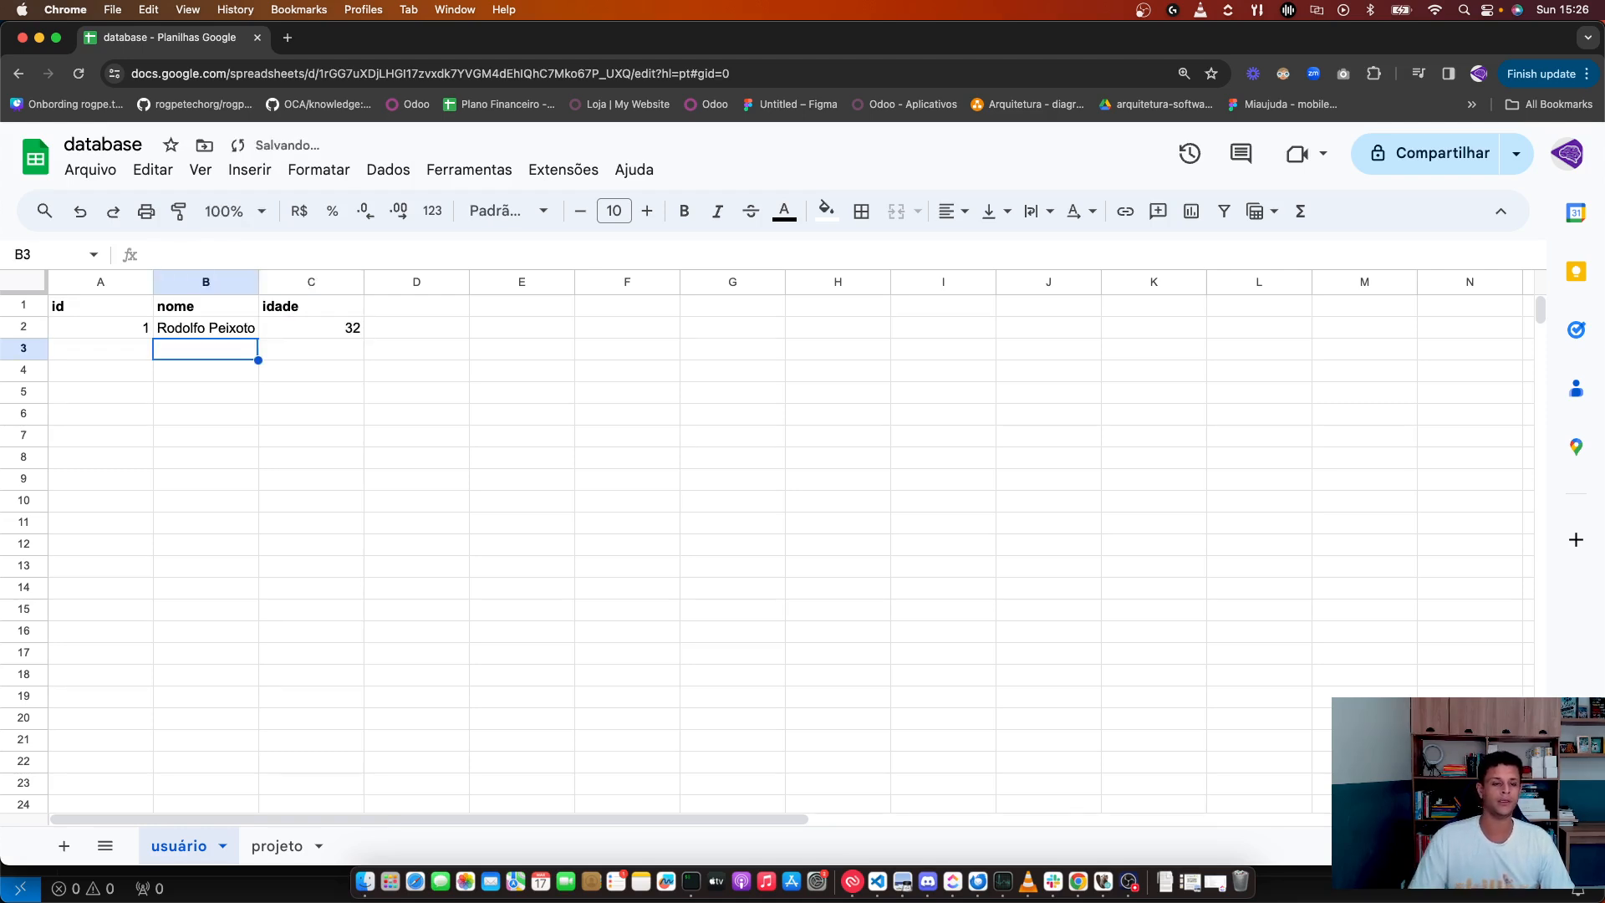
click(183, 443)
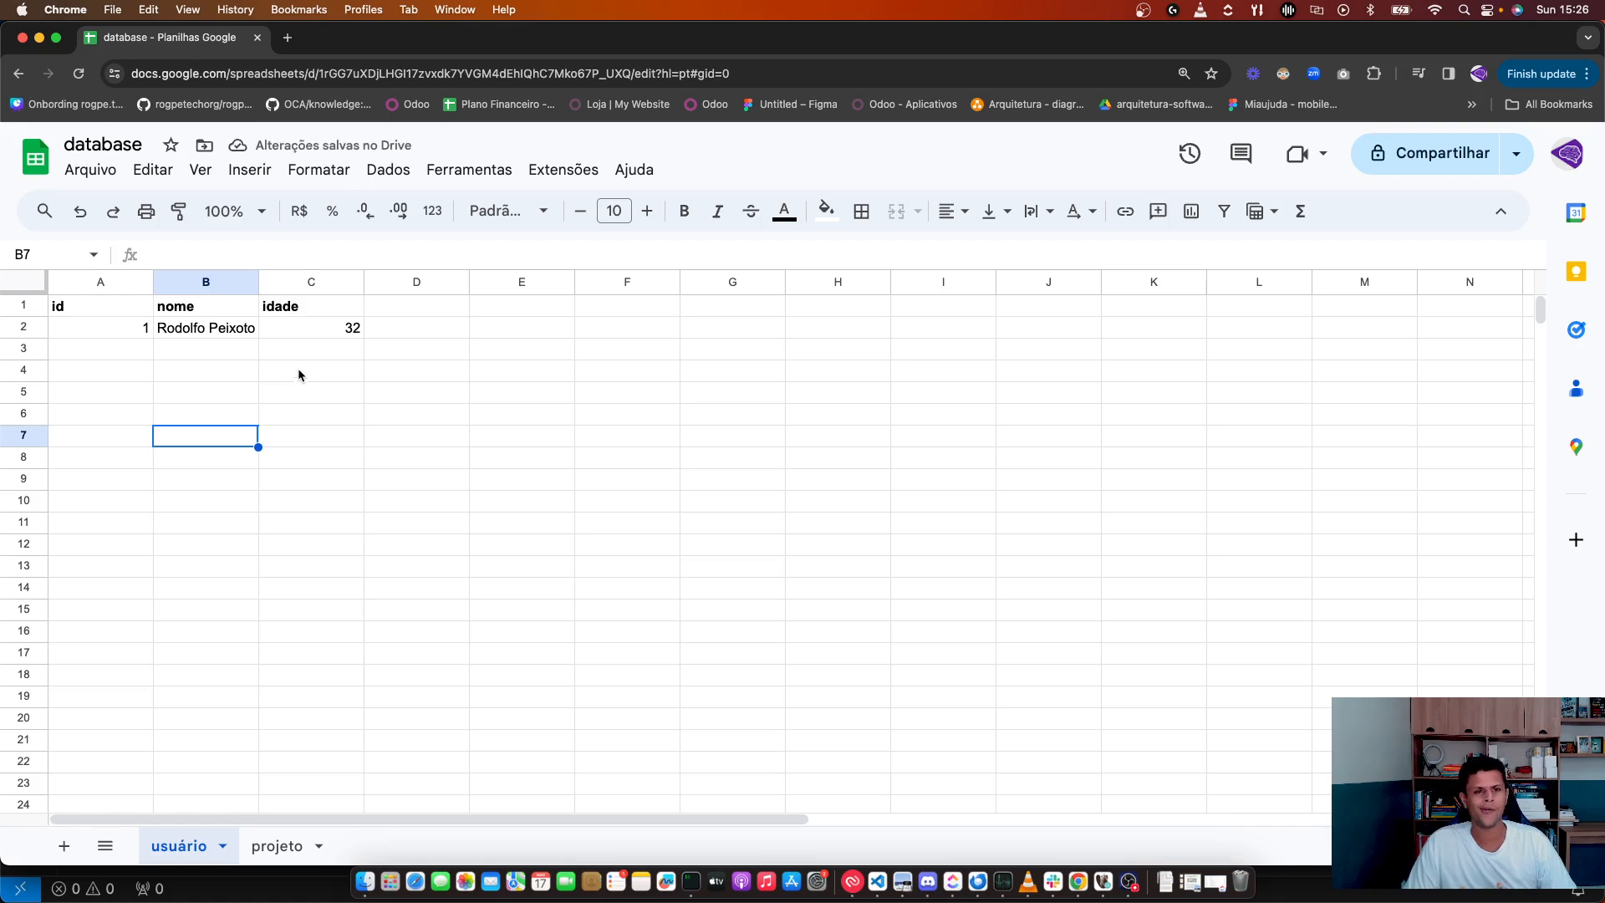
click(204, 306)
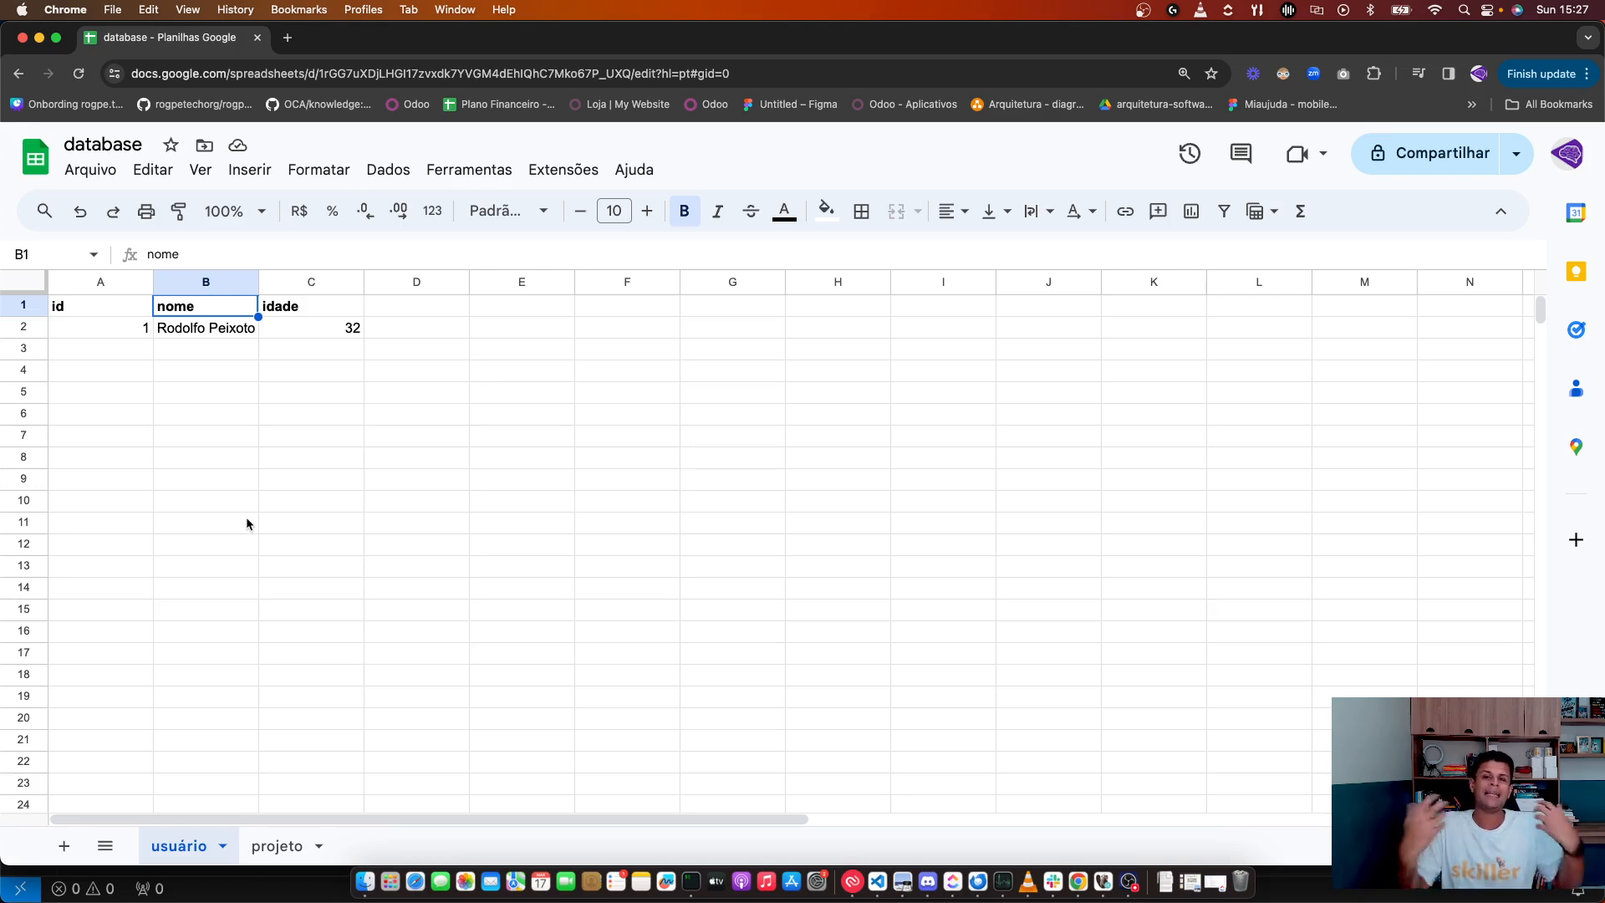
click(185, 329)
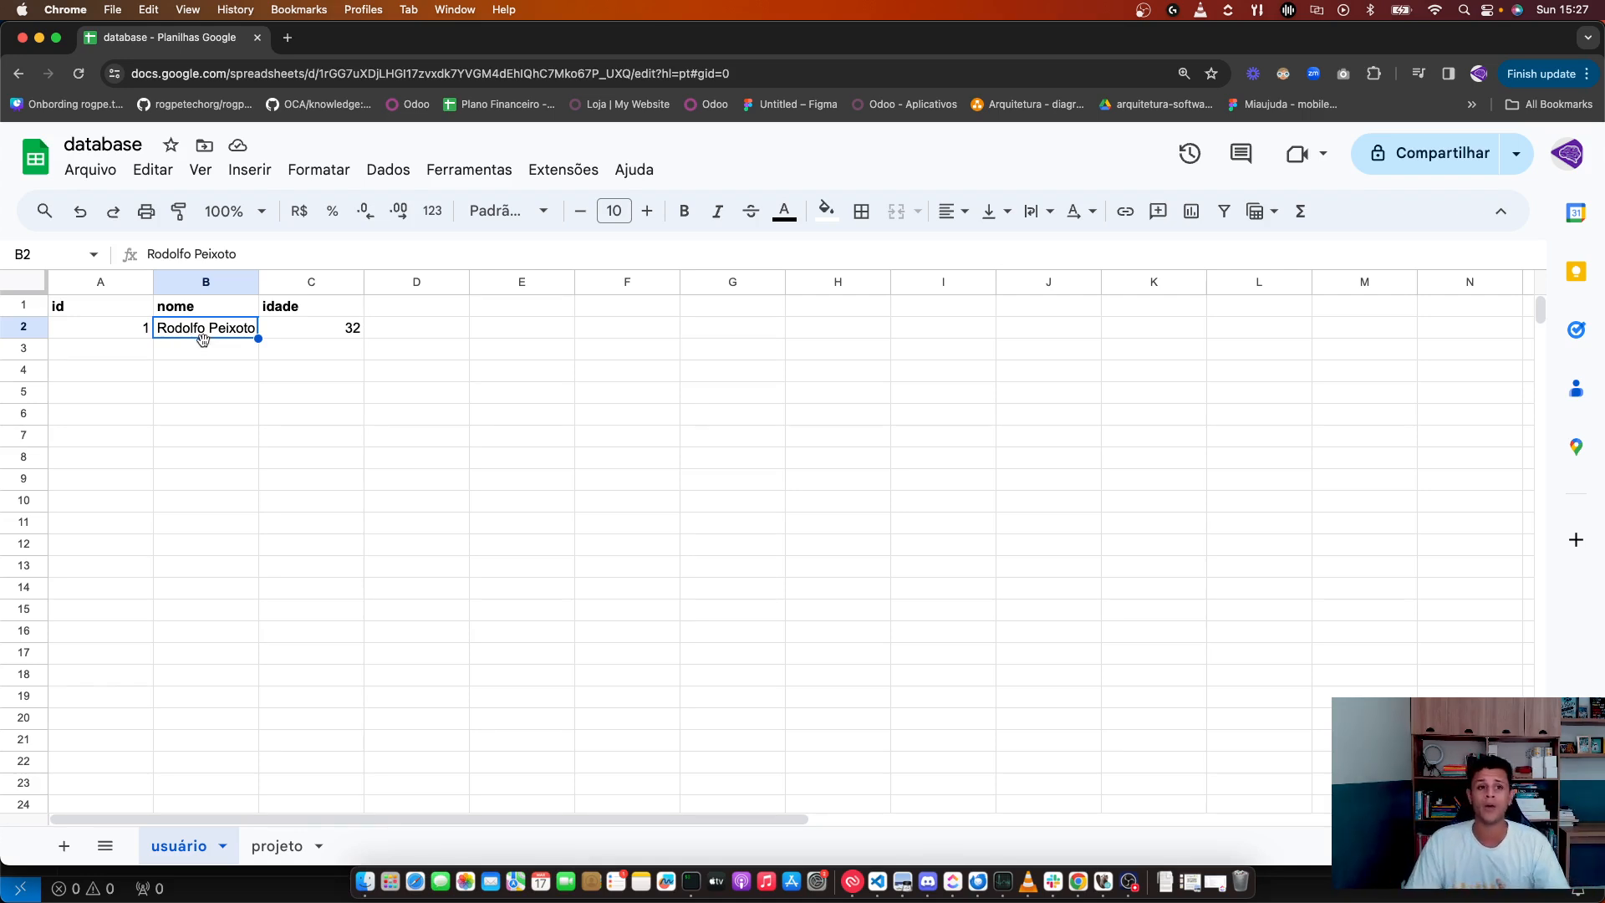
Step: Insert a column before the name column and set headers to nome and sobrenome
right_click(211, 282)
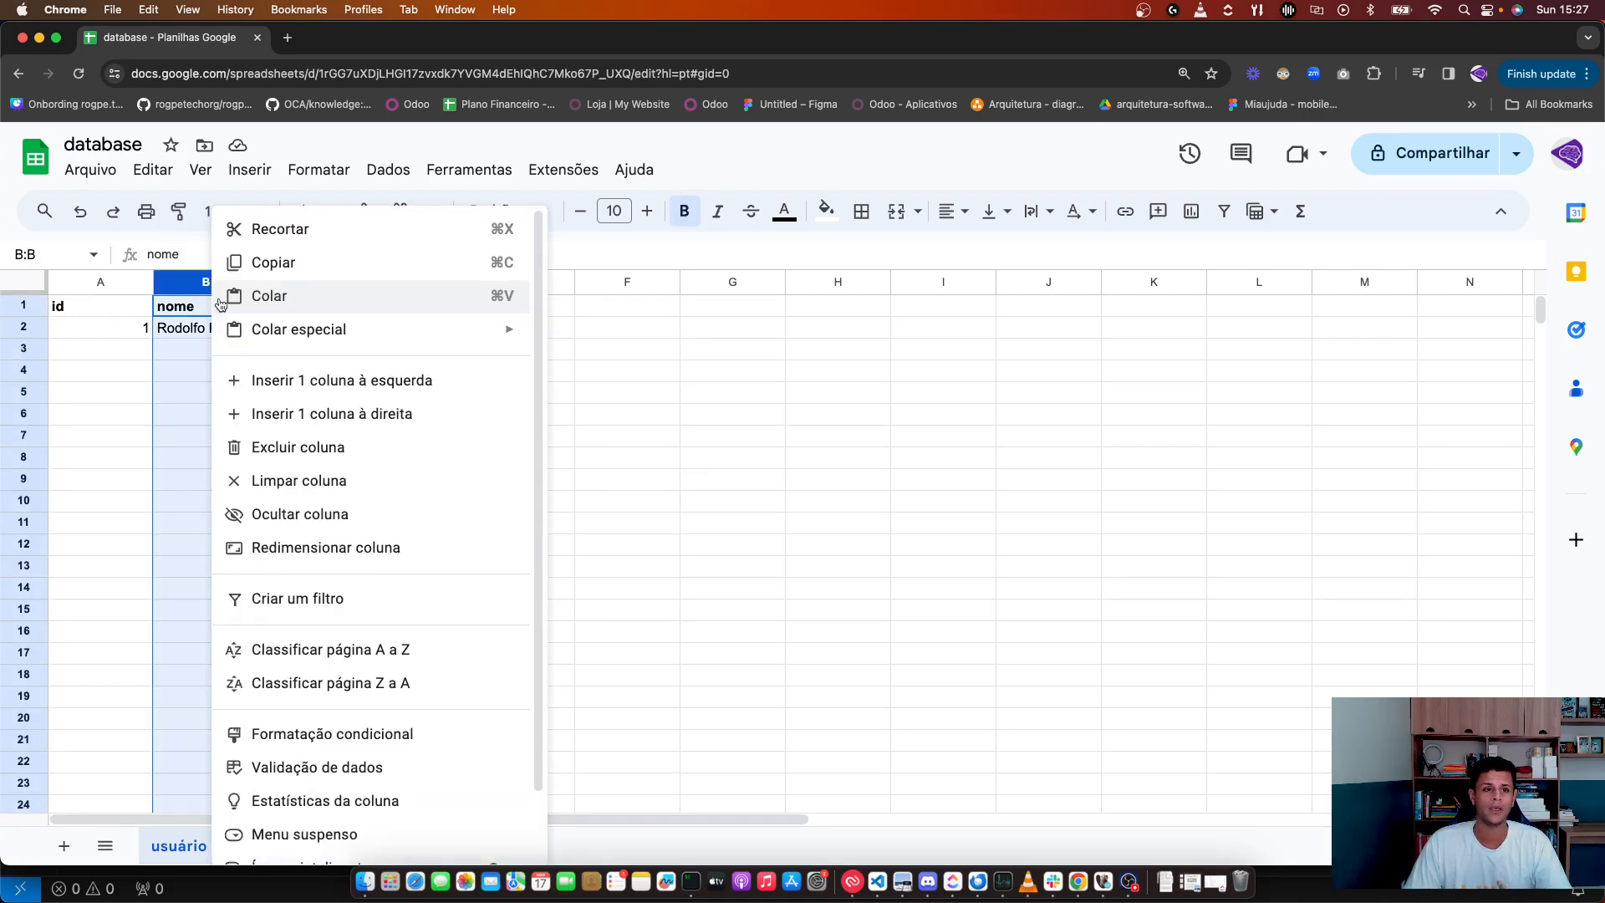
click(297, 380)
click(298, 314)
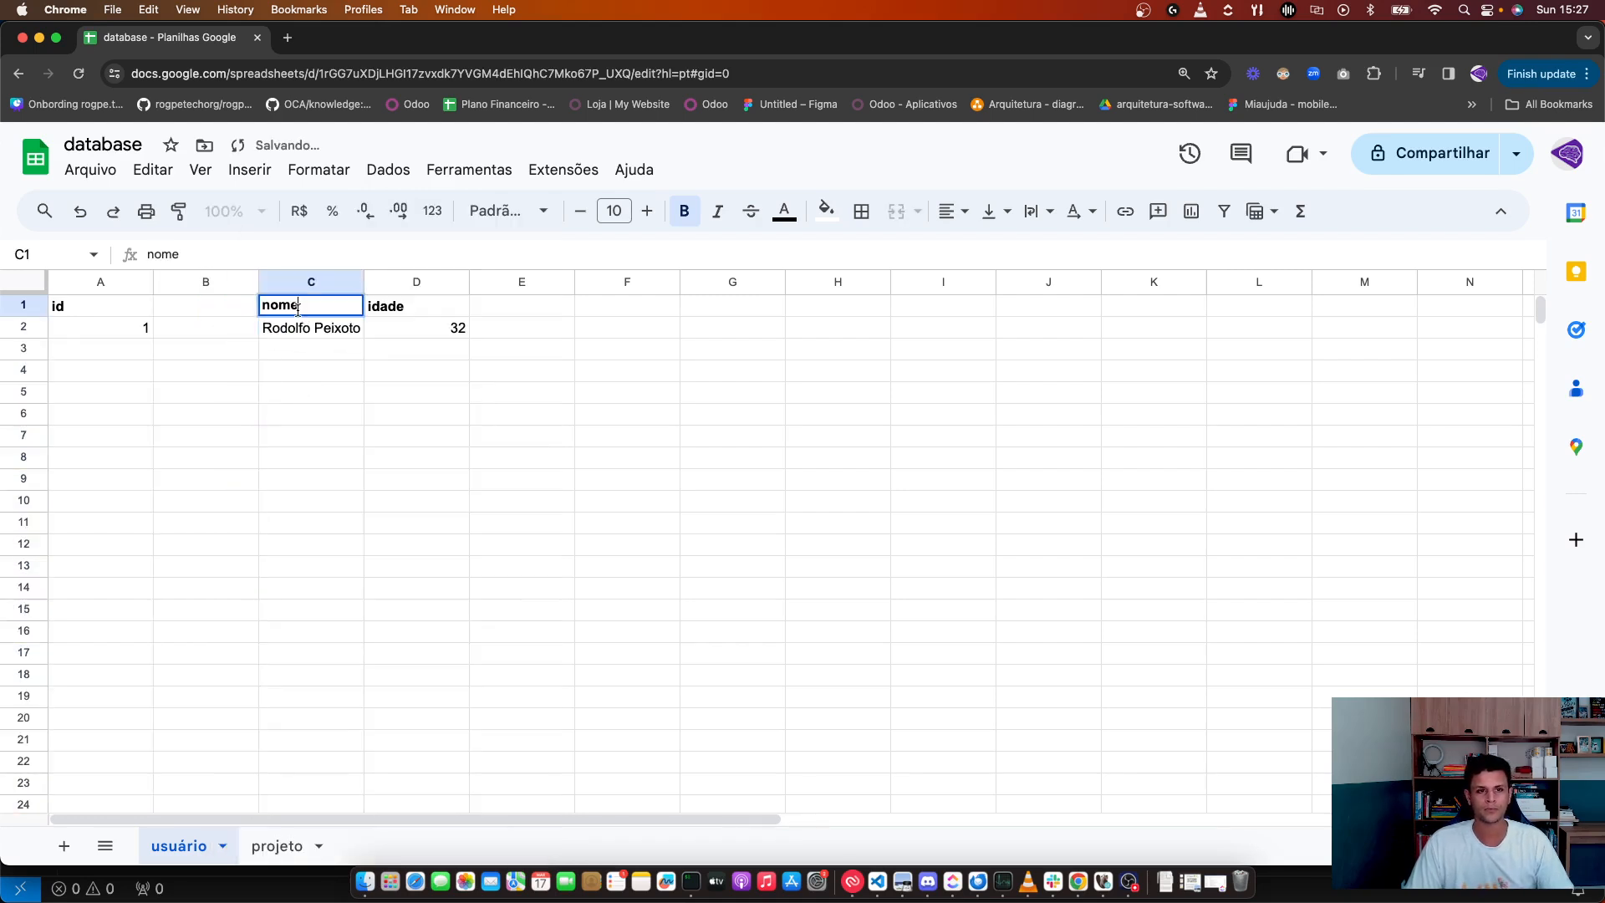
double_click(198, 314)
text(nome)
key(Tab)
text(sobrenome)
Step: Move the first name from C2 into B2, leaving only the surname in C2
click(289, 327)
double_click(287, 326)
double_click(287, 326)
key(super+c)
key(BackSpace)
key(Return)
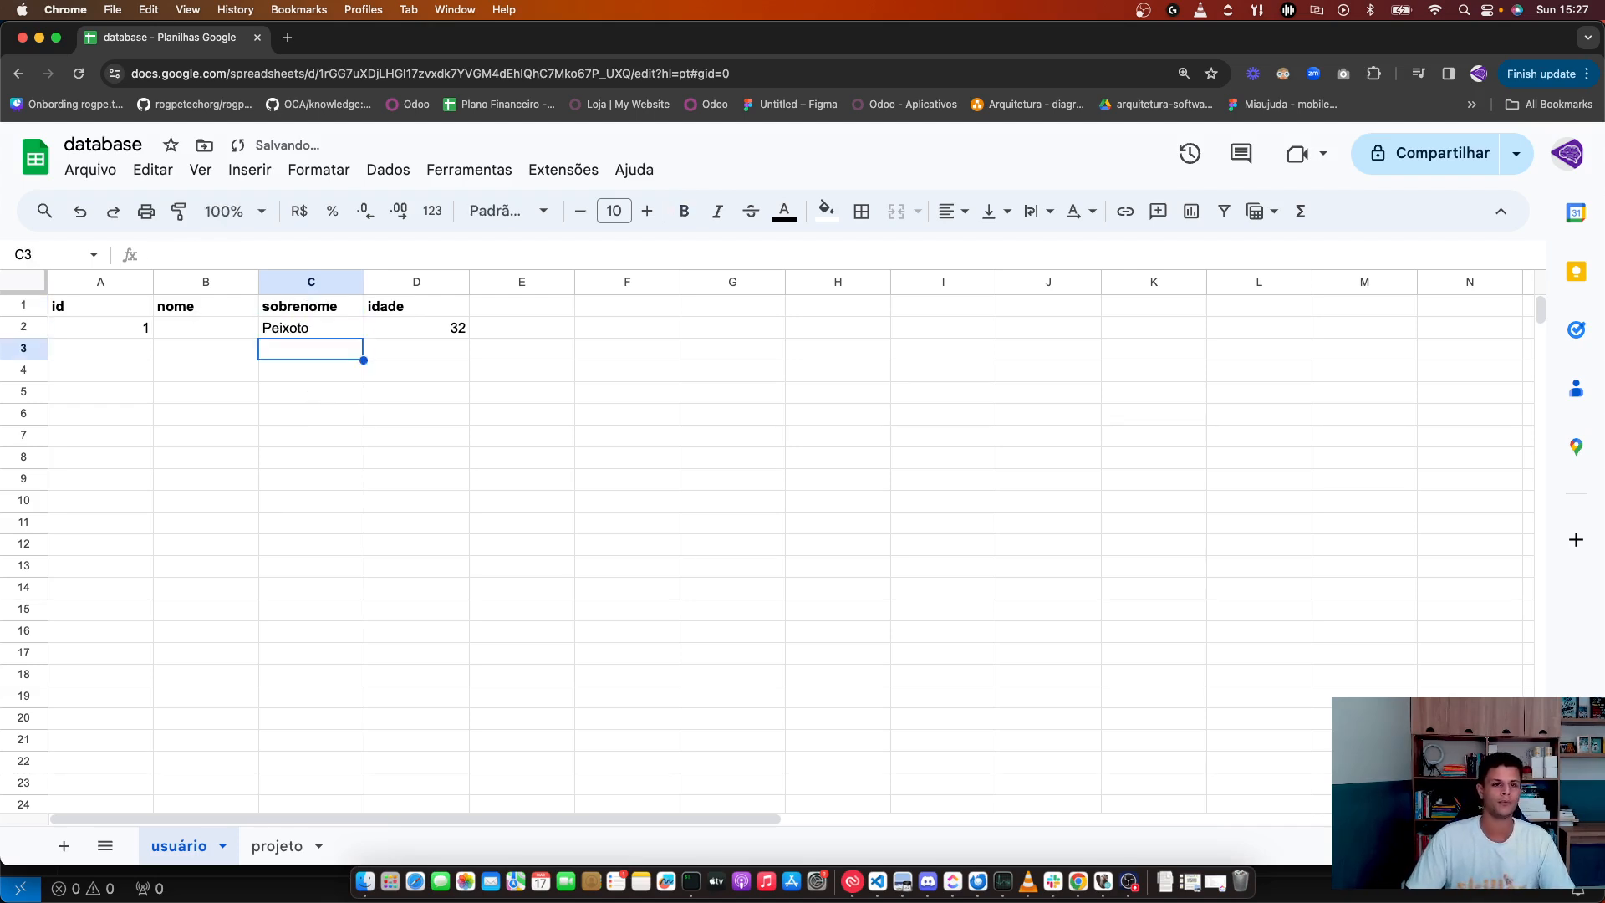
key(Up)
key(Left)
key(super+v)
drag(337, 458, 343, 471)
click(303, 639)
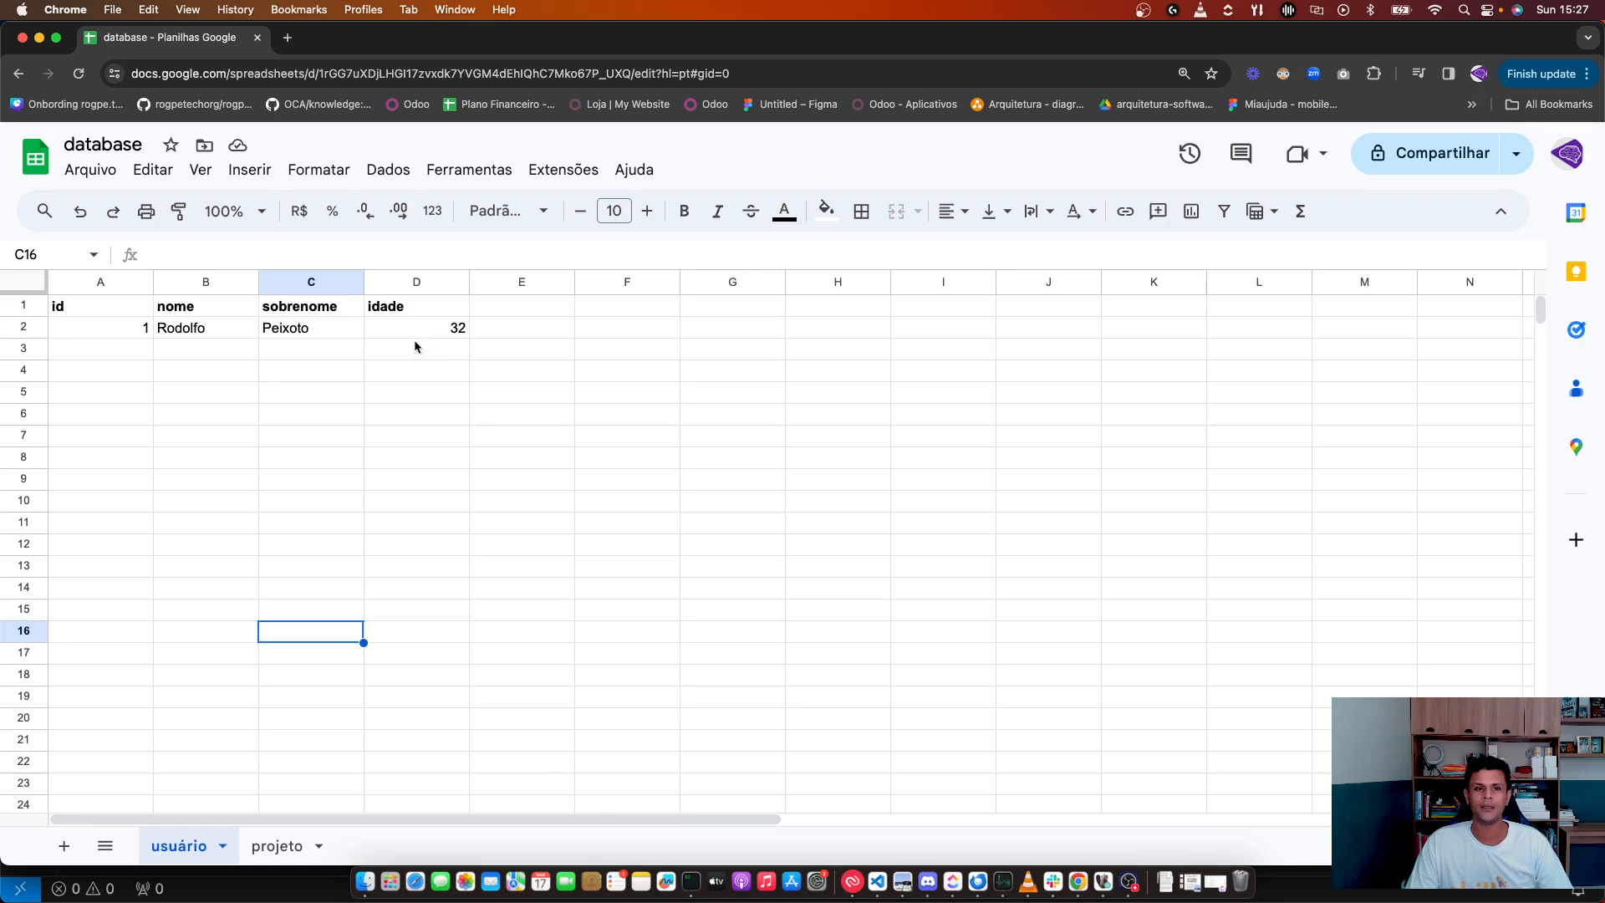
Step: Enter id 2 in cell A3 to start the second record
click(539, 332)
click(732, 304)
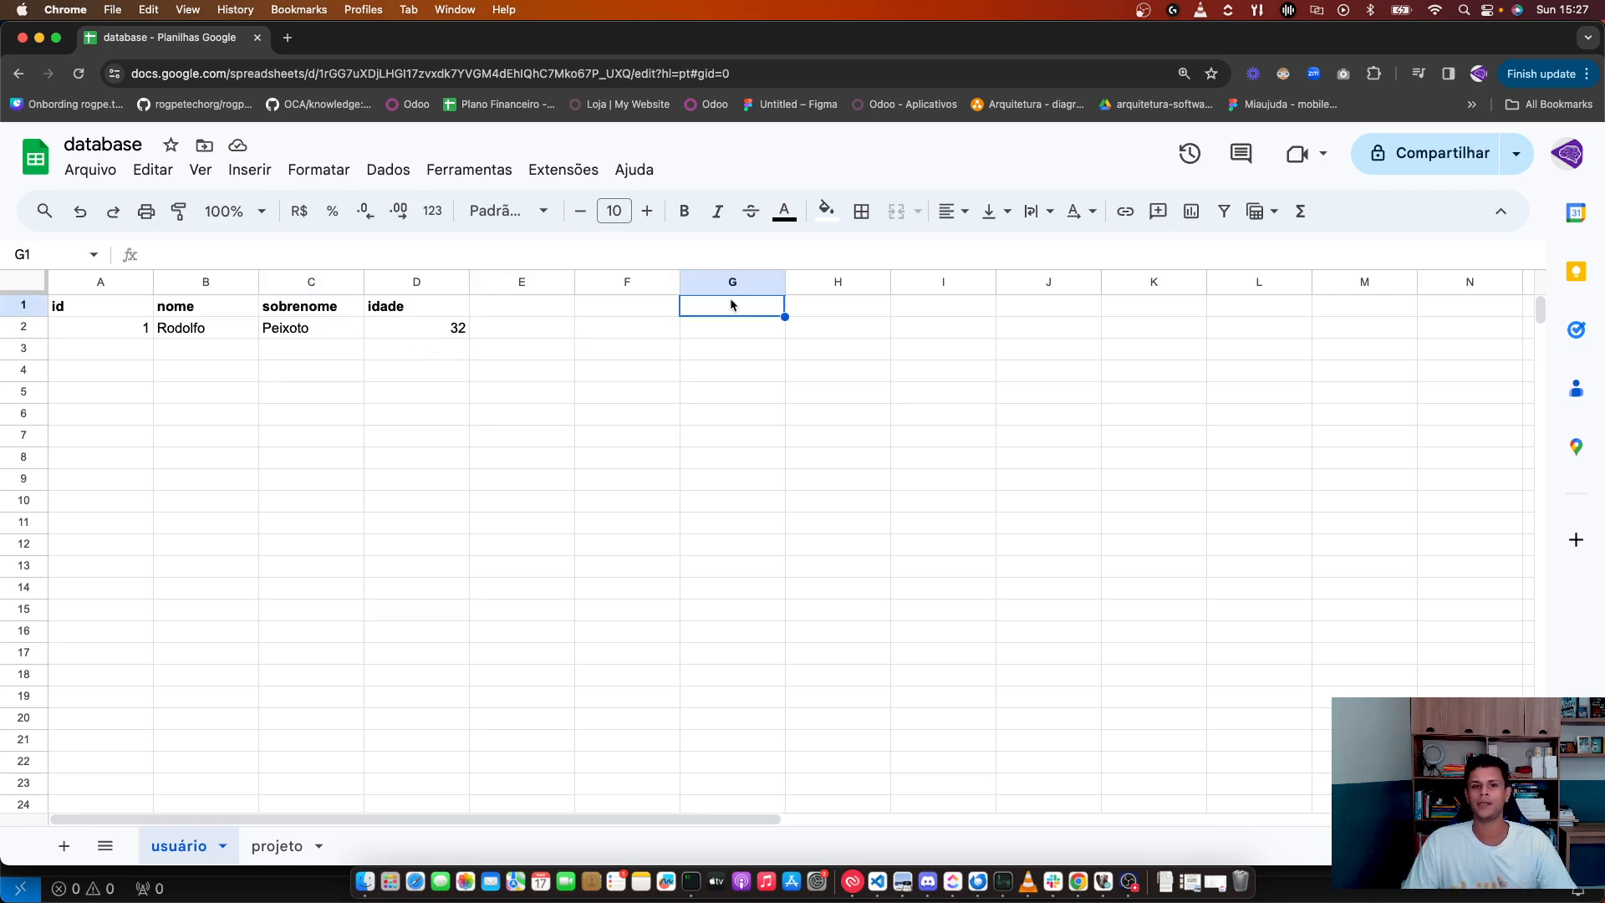
click(145, 347)
text(2)
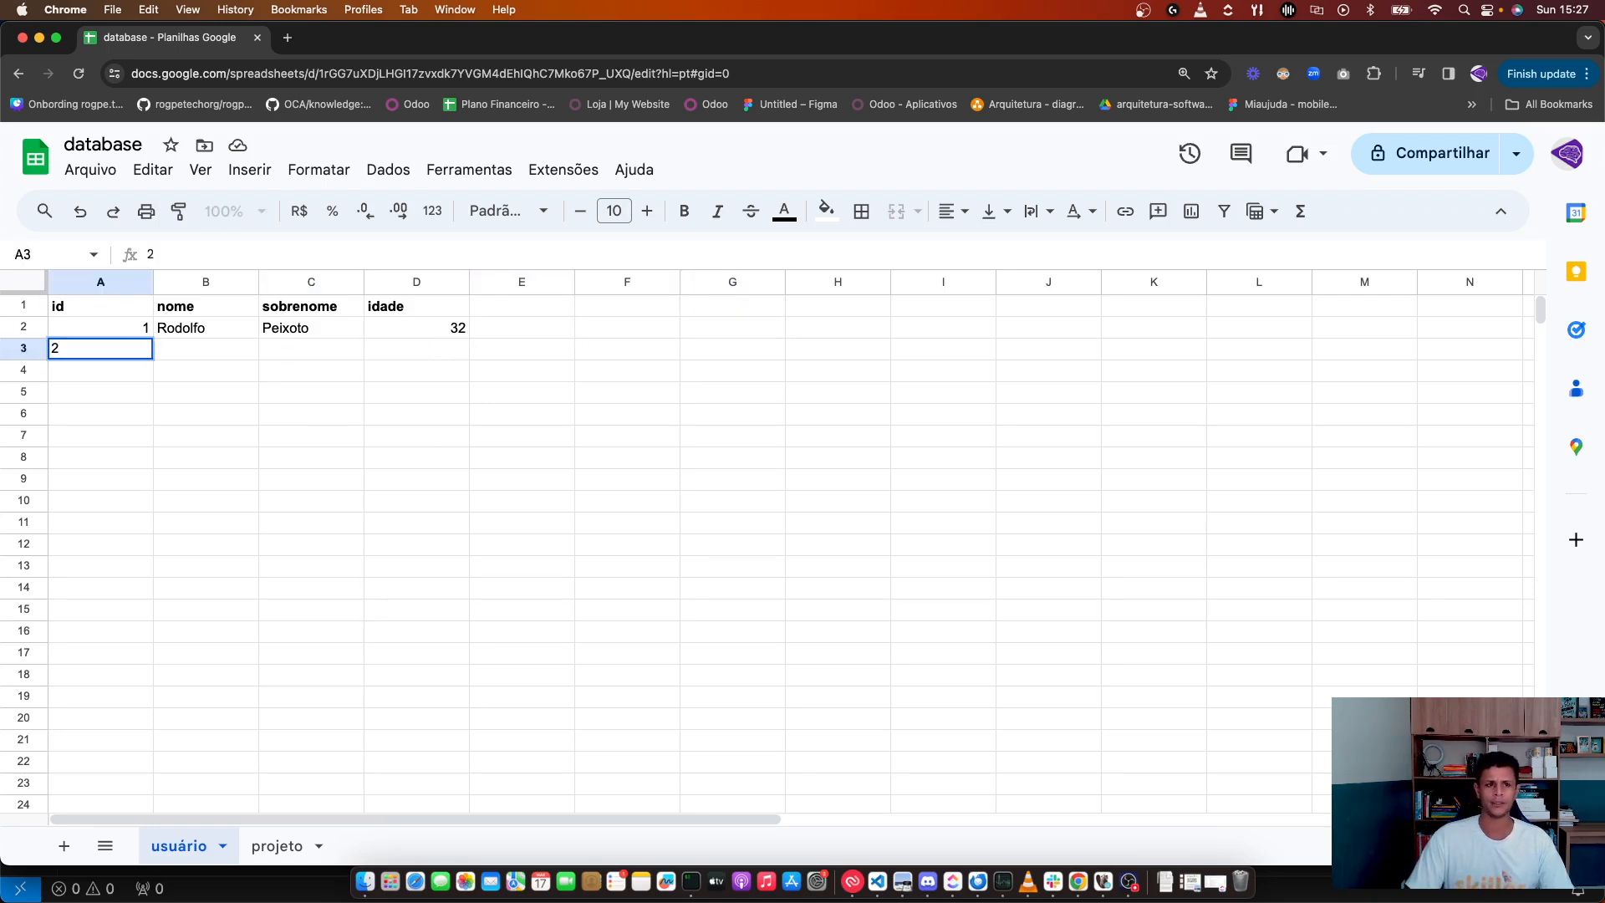
key(Tab)
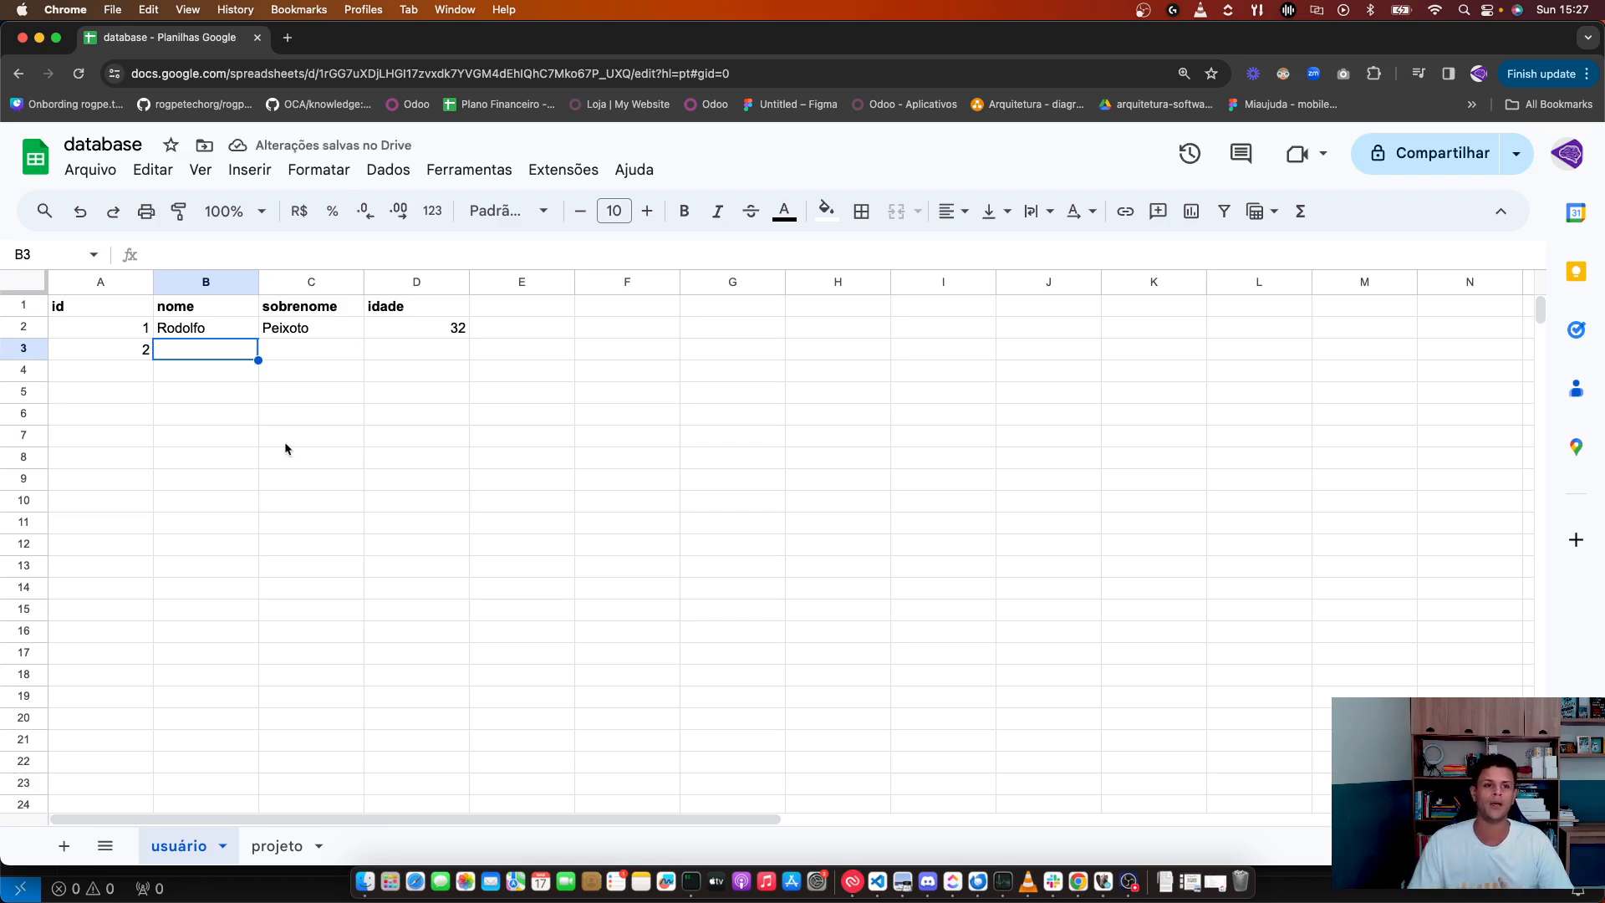
click(182, 306)
click(148, 348)
Step: Fill B3:D3 with the second user's first name, surname and idade 52
click(189, 351)
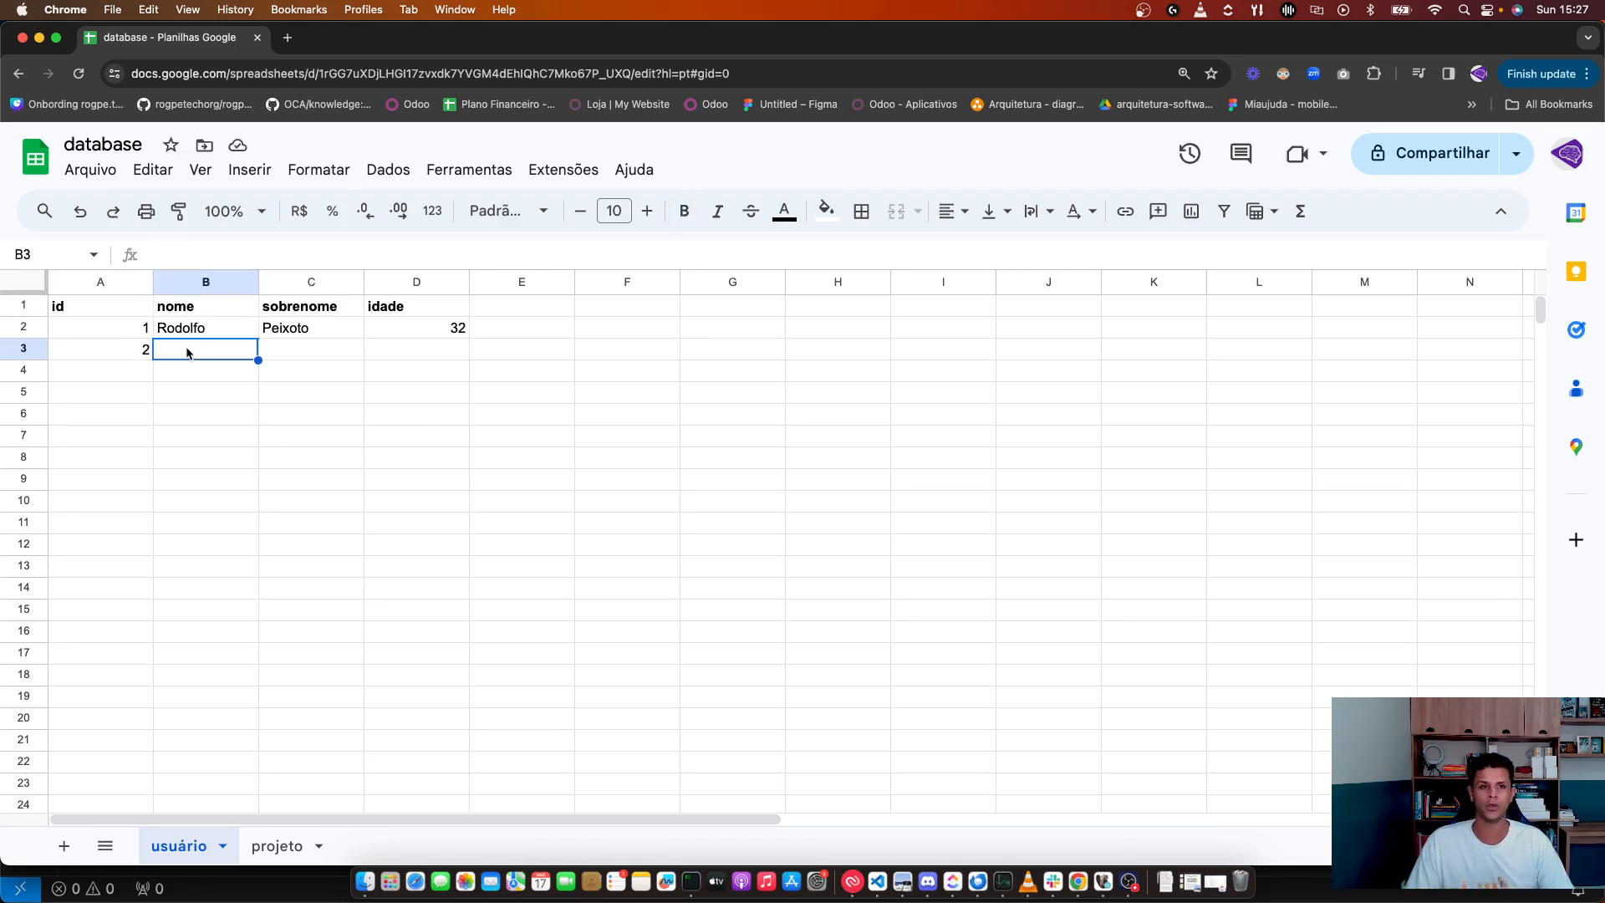
key(Tab)
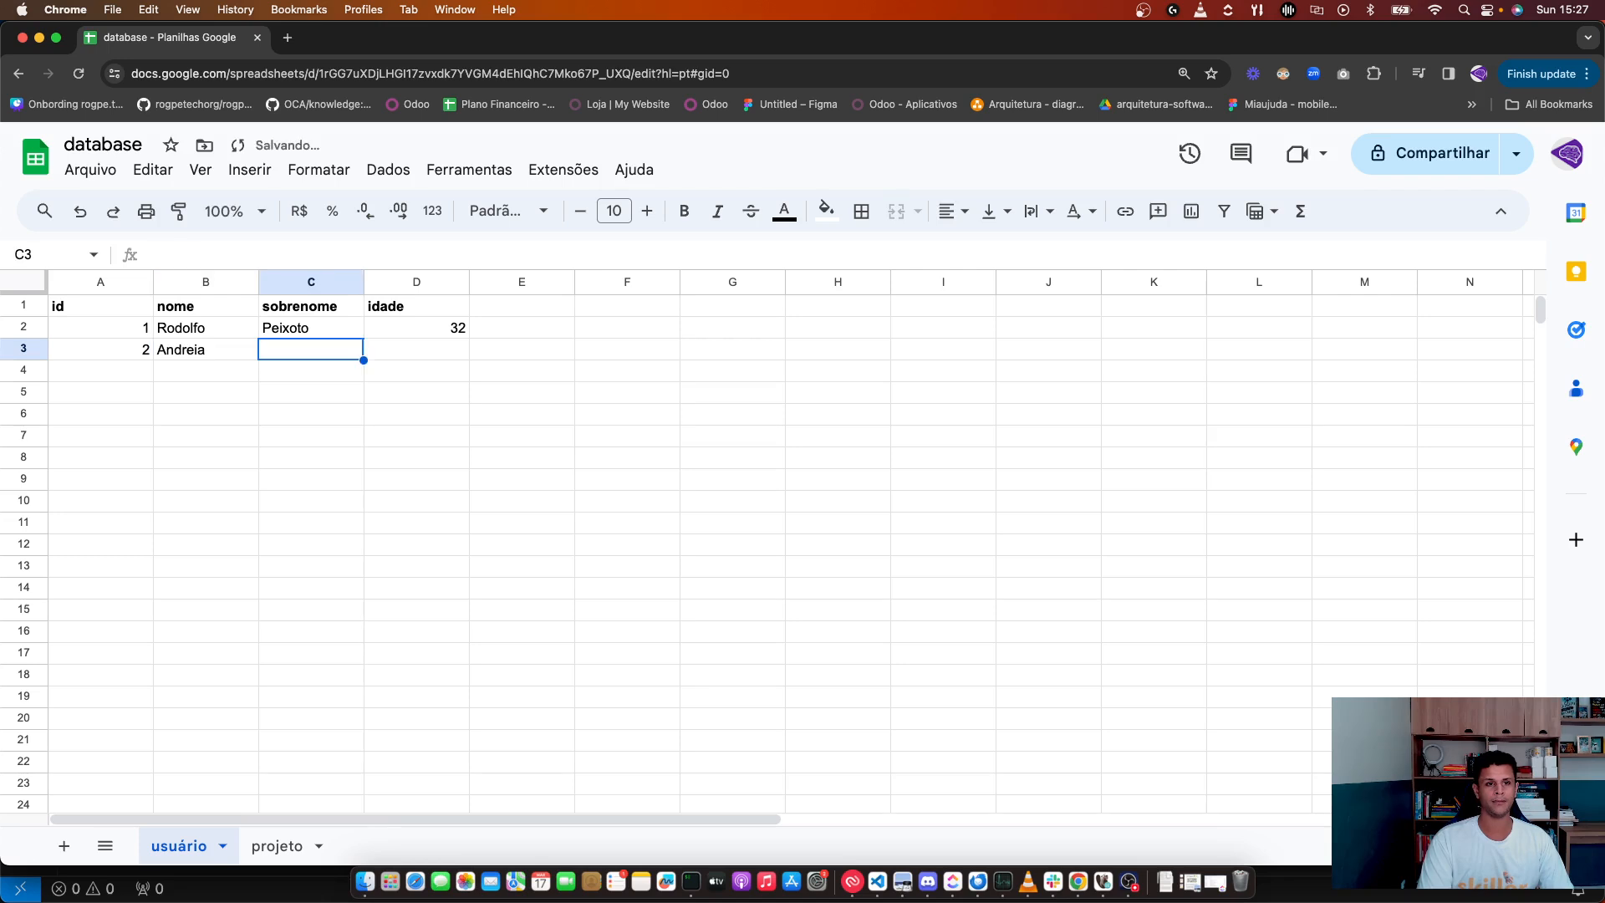
text(mies)
key(Tab)
text(52)
key(Tab)
click(100, 413)
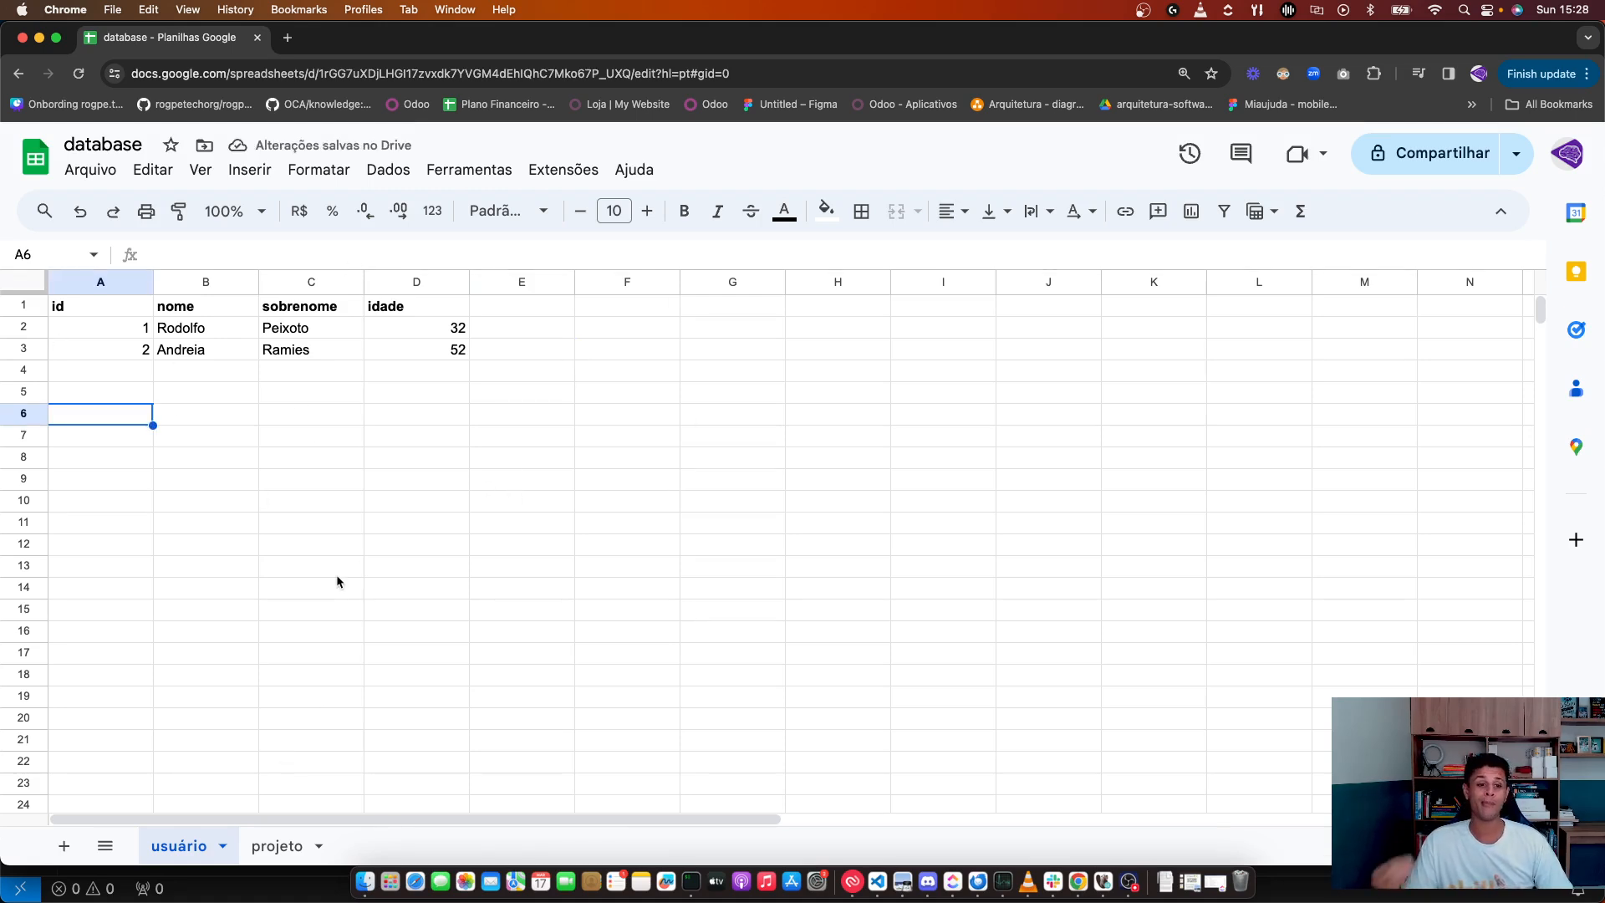
Step: On the projeto sheet, enter headers id, nome and tempo do projeto in A1:C1
click(284, 846)
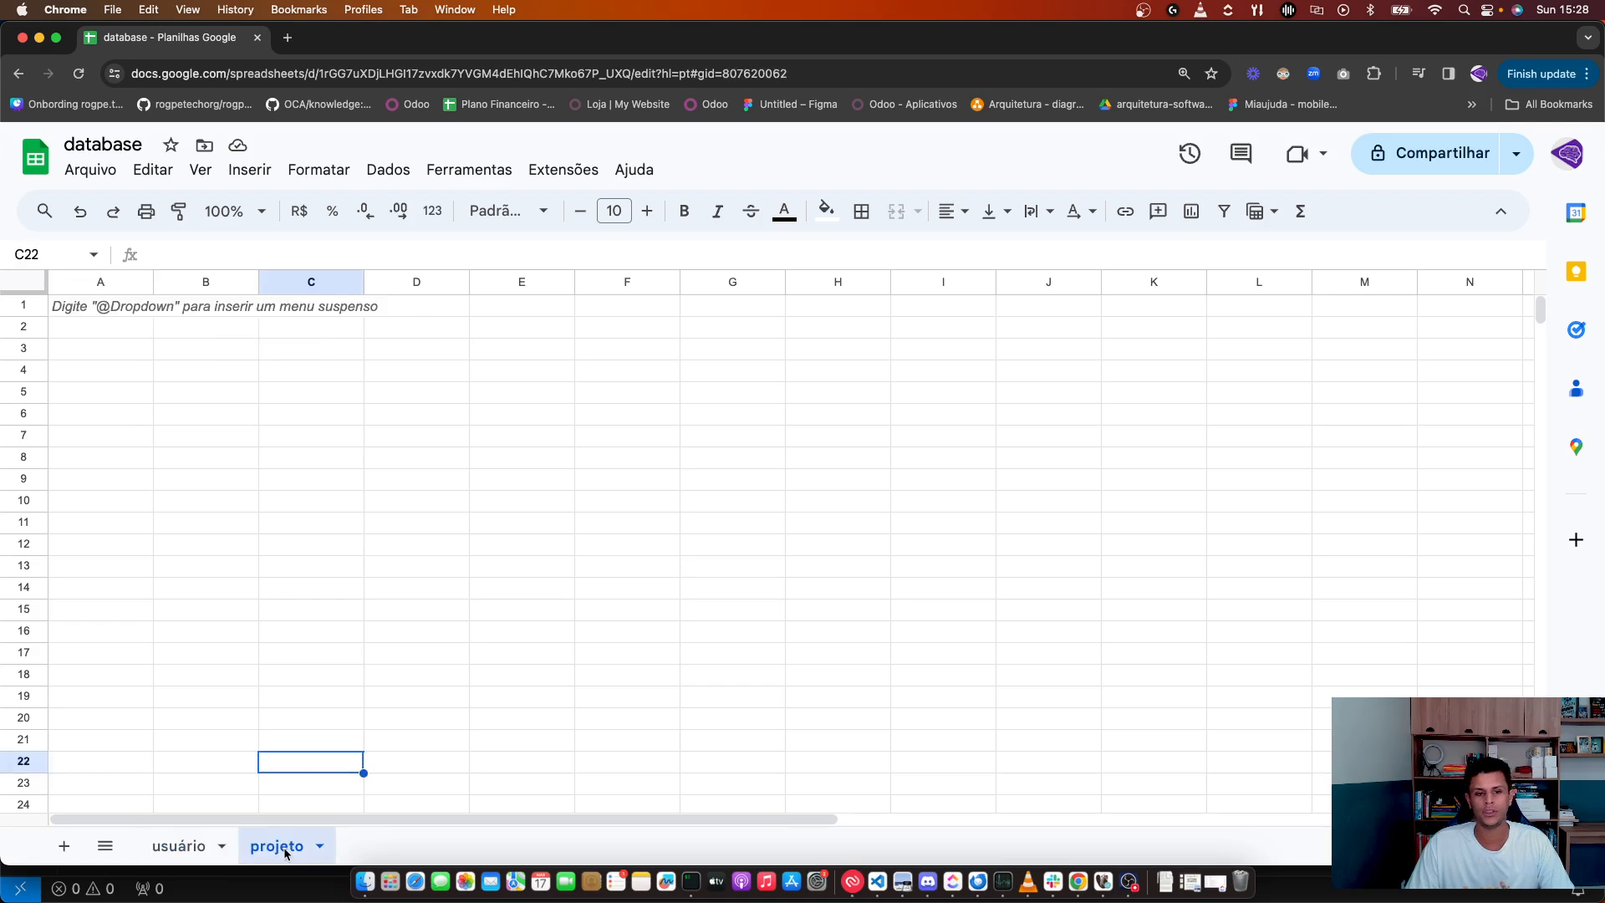
click(136, 311)
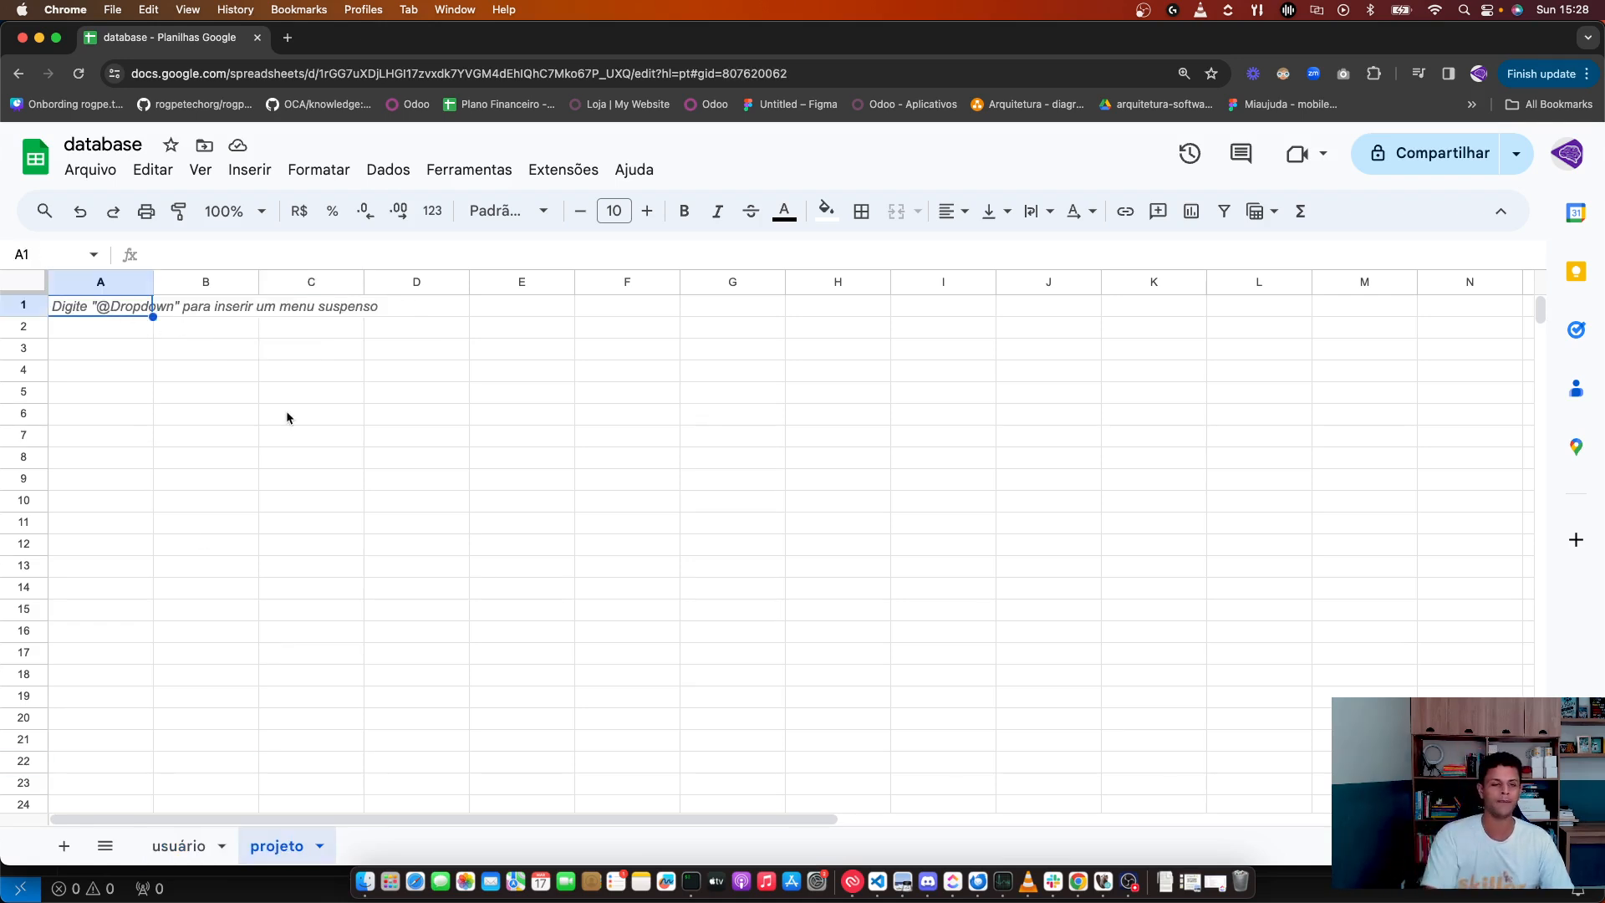
text(n)
key(BackSpace)
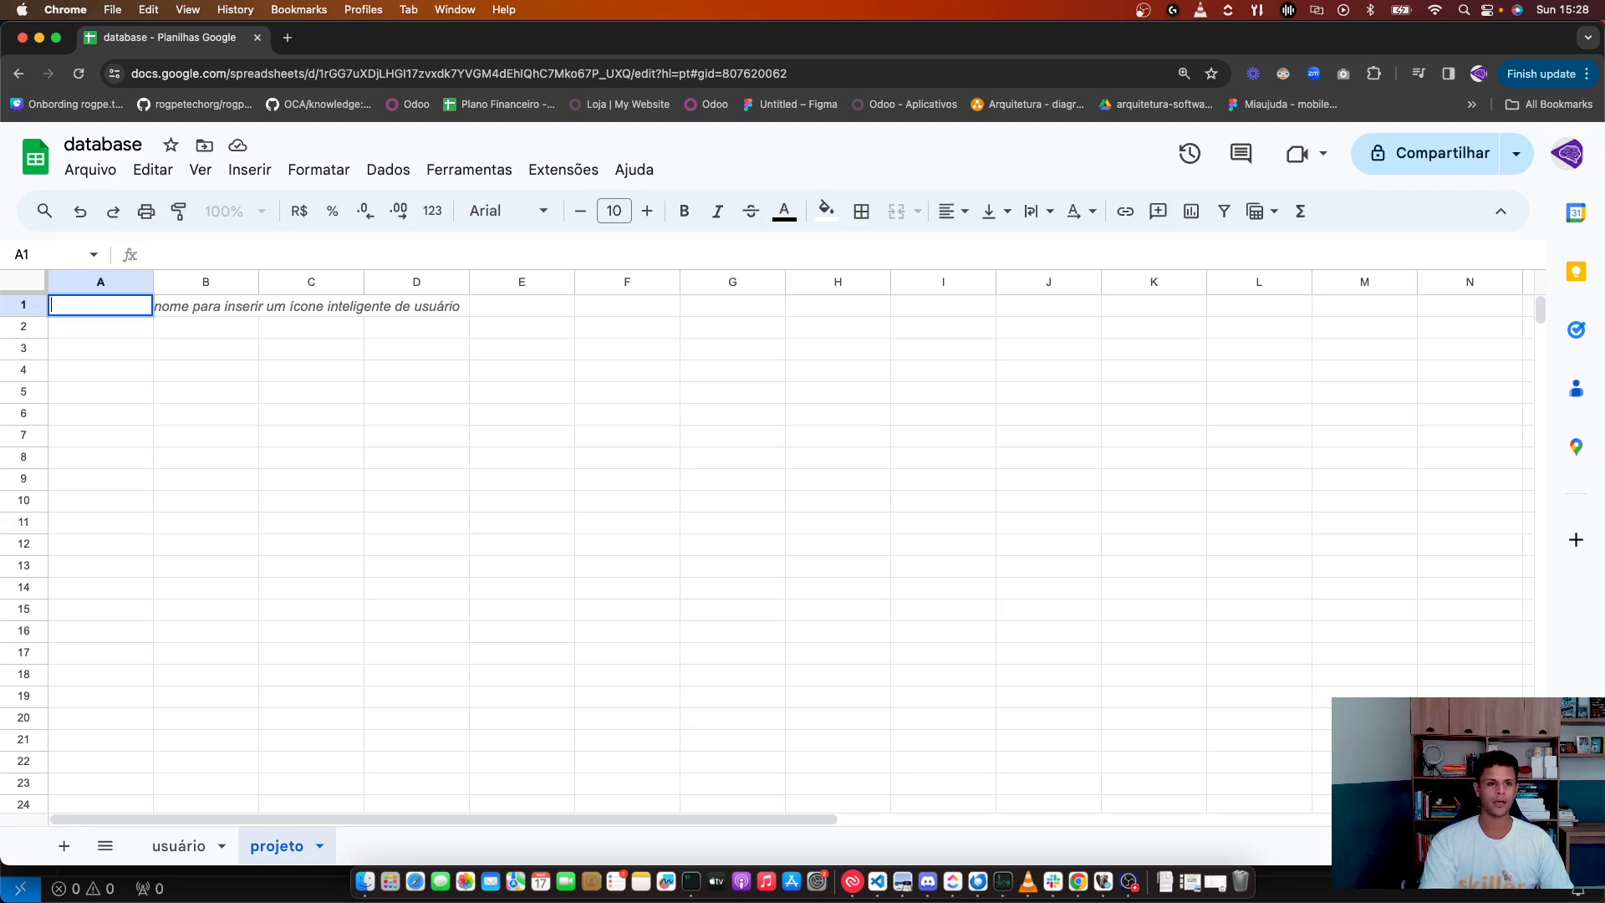
text(id)
key(Tab)
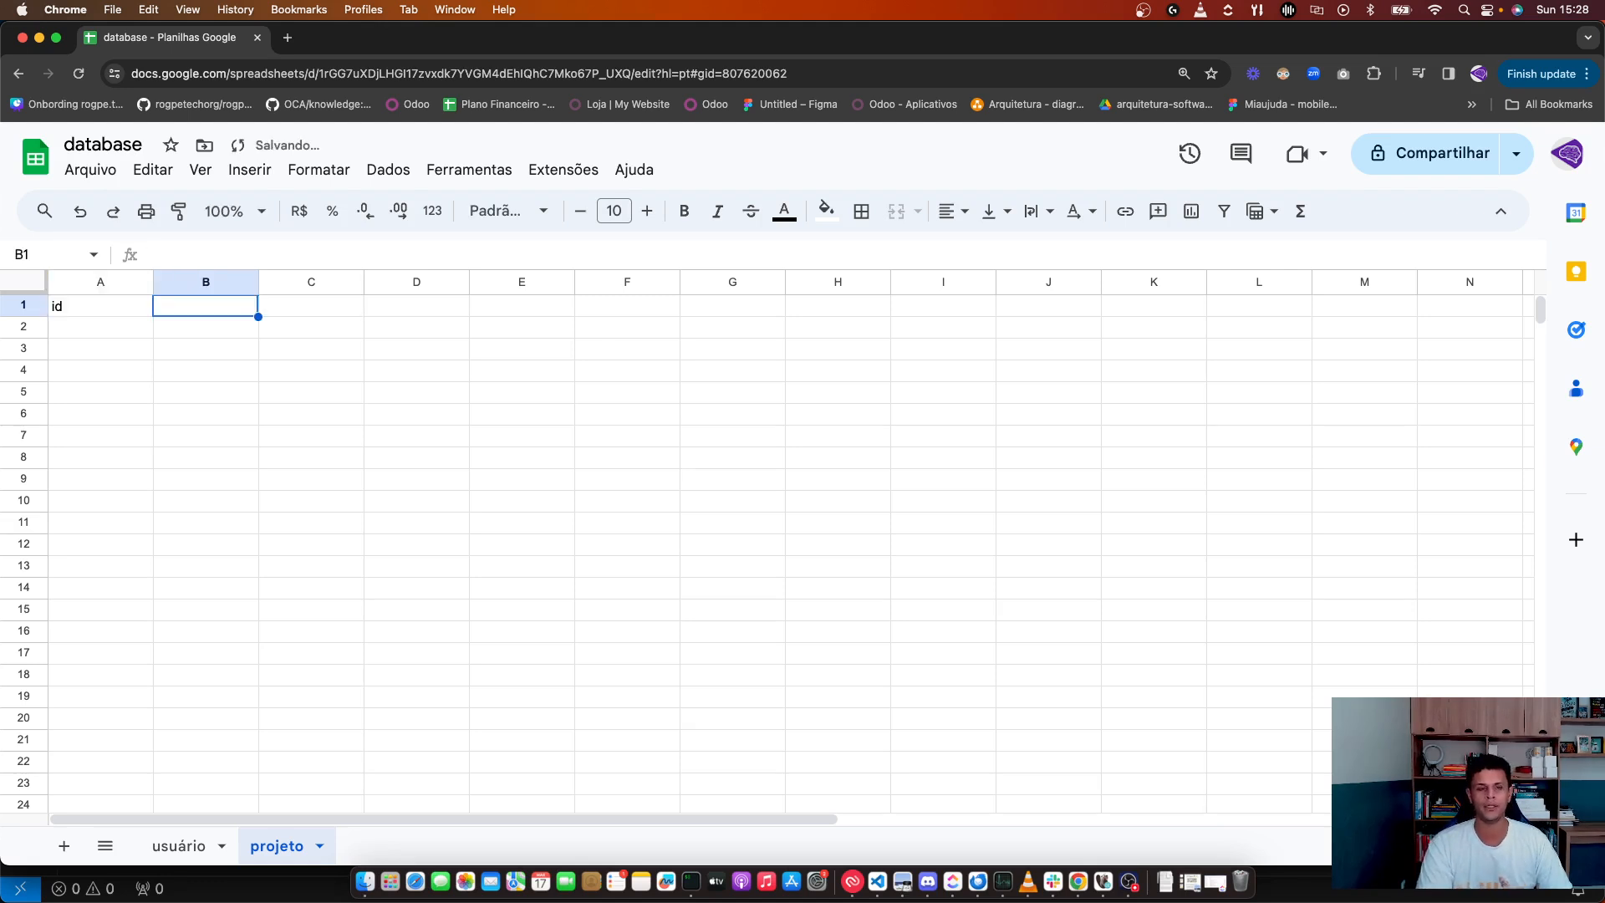
text(nome)
key(Tab)
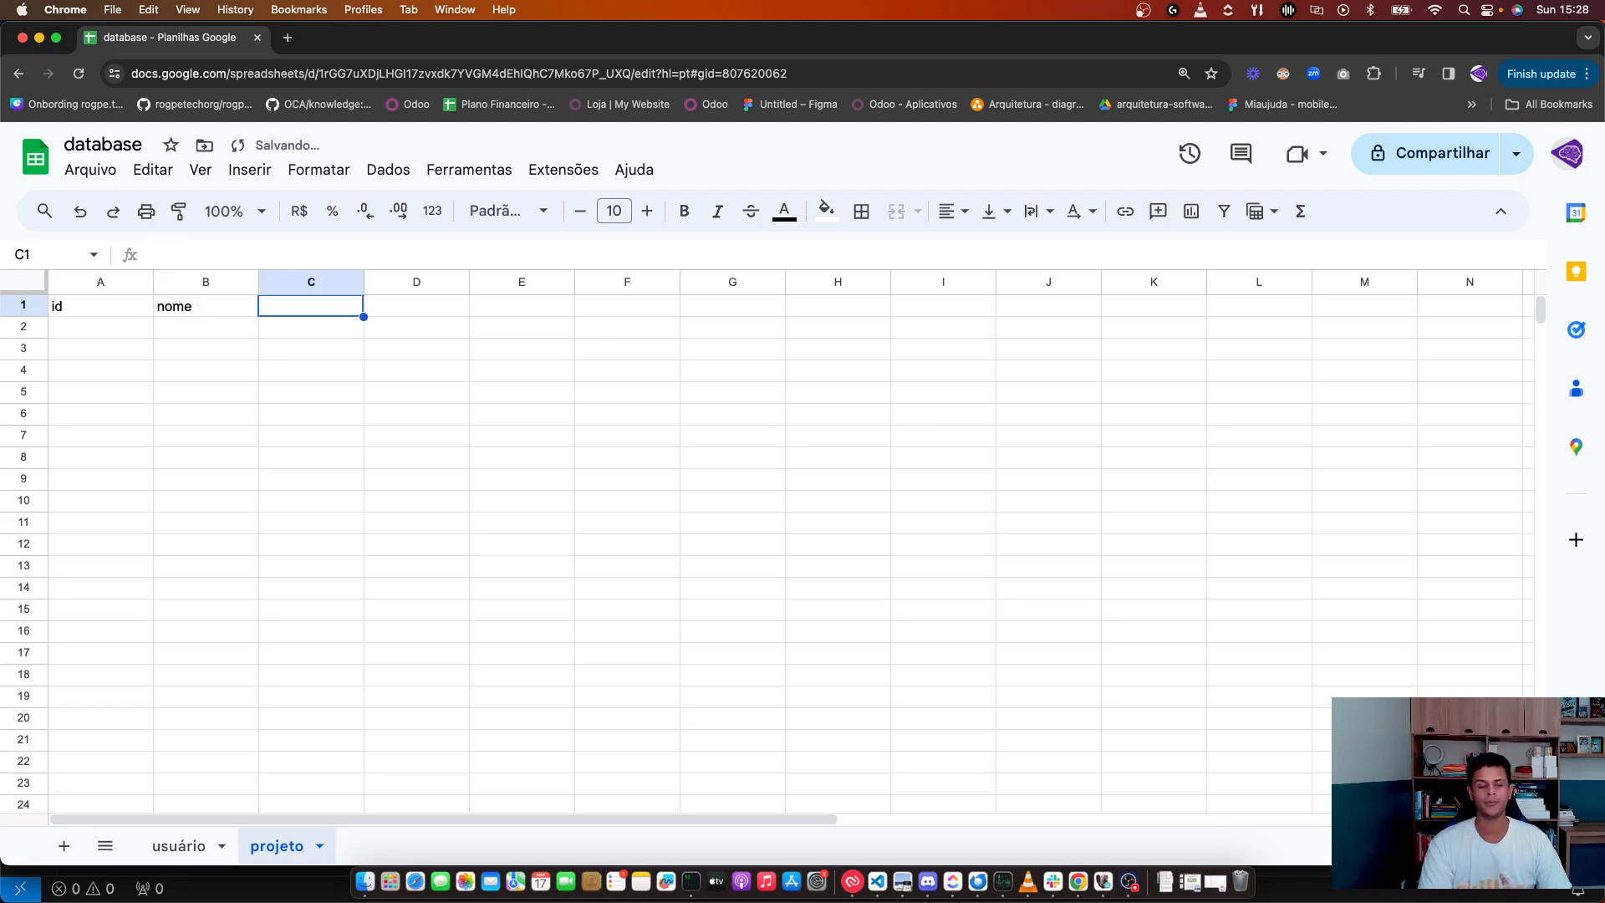
text(tempo)
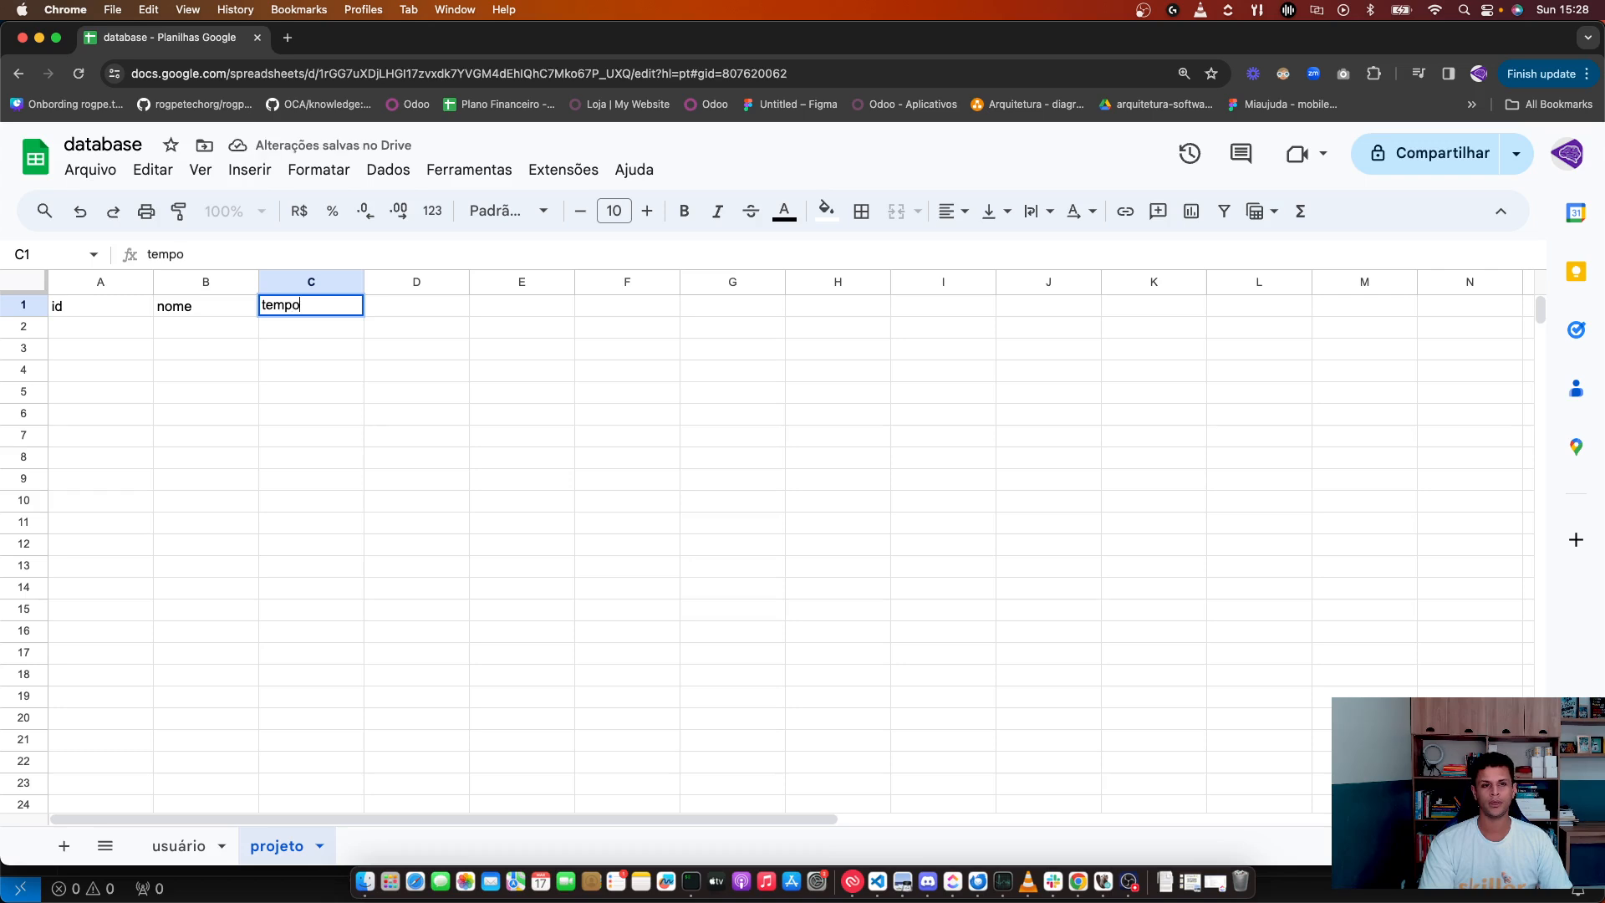
text( do projeto)
key(Tab)
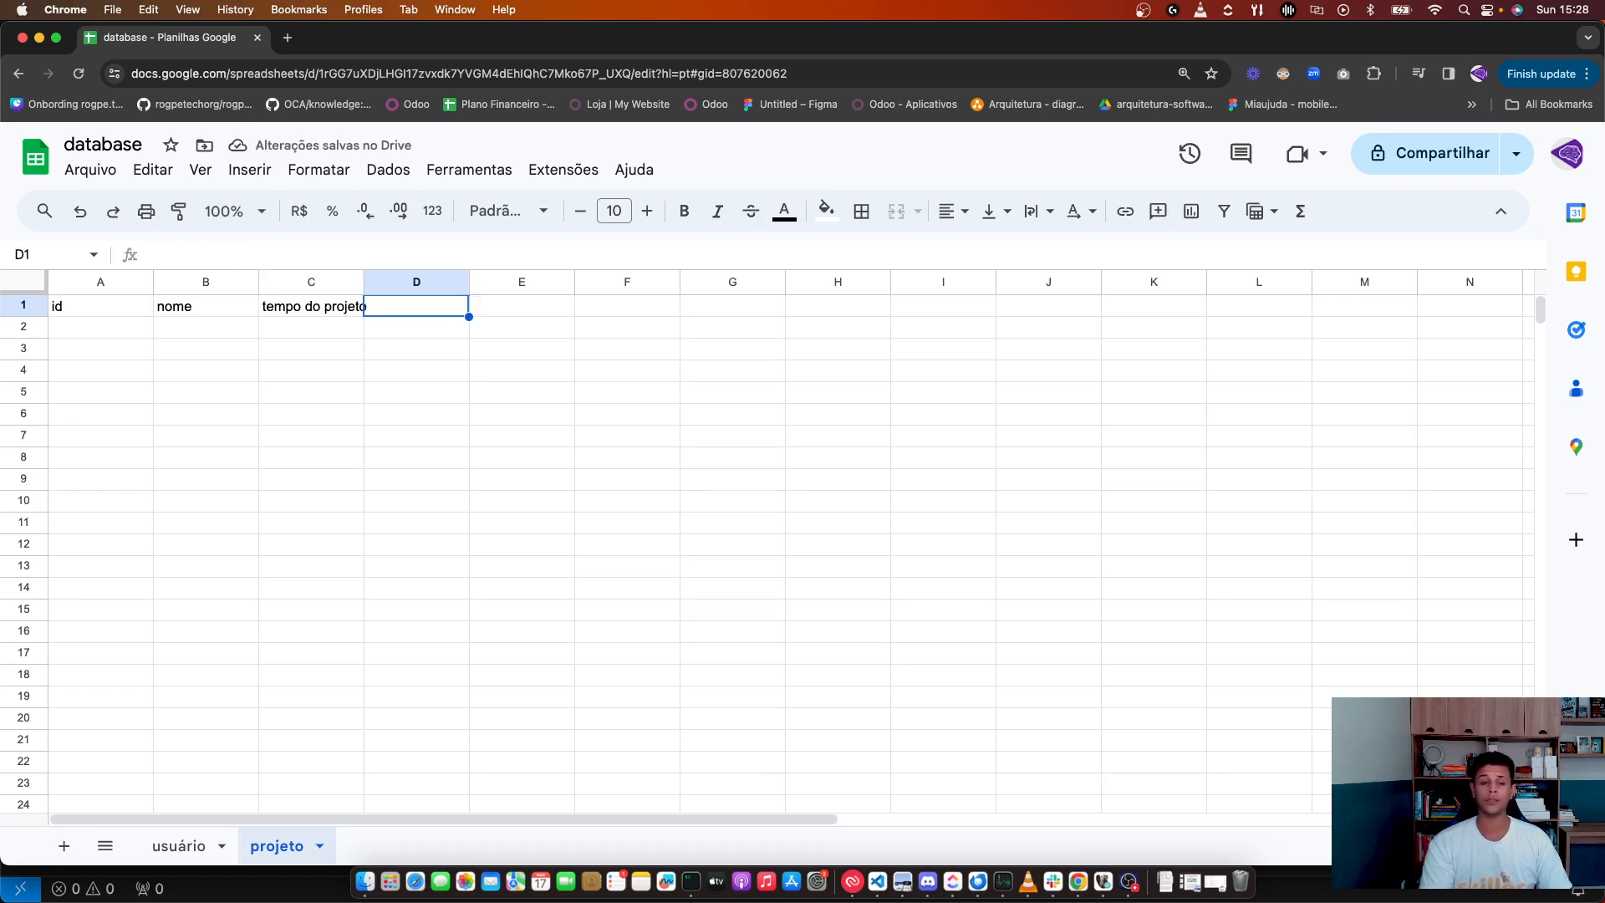
Step: Add headers criado_em and atualizado_em in D1:E1 and auto-fit column C
text(criado_em)
key(Return)
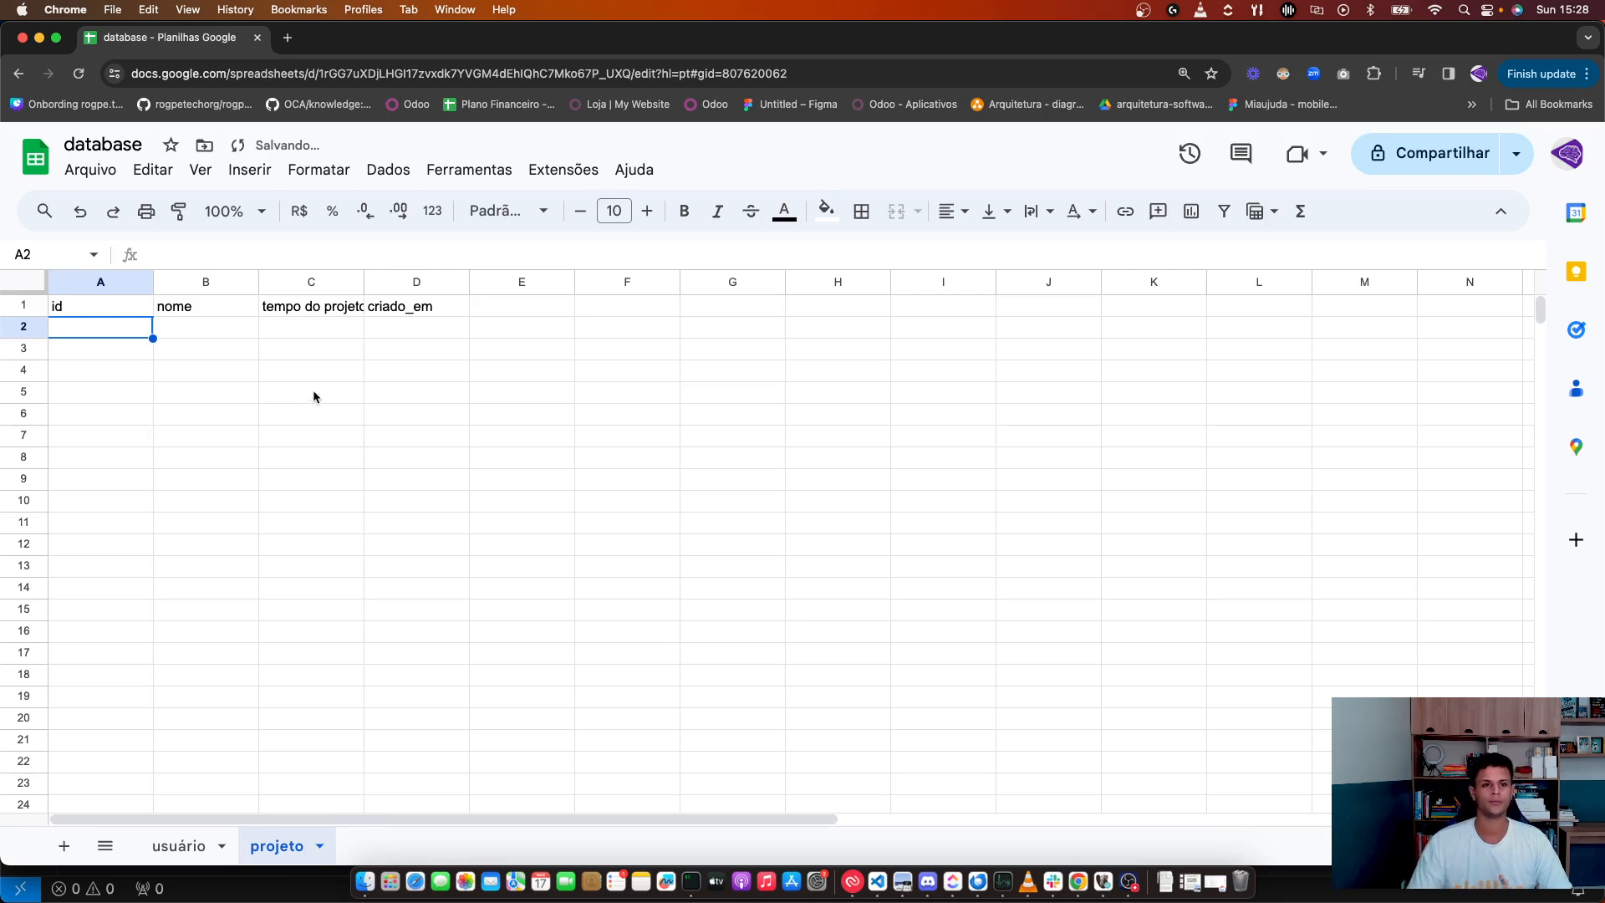
double_click(364, 282)
drag(441, 399, 430, 433)
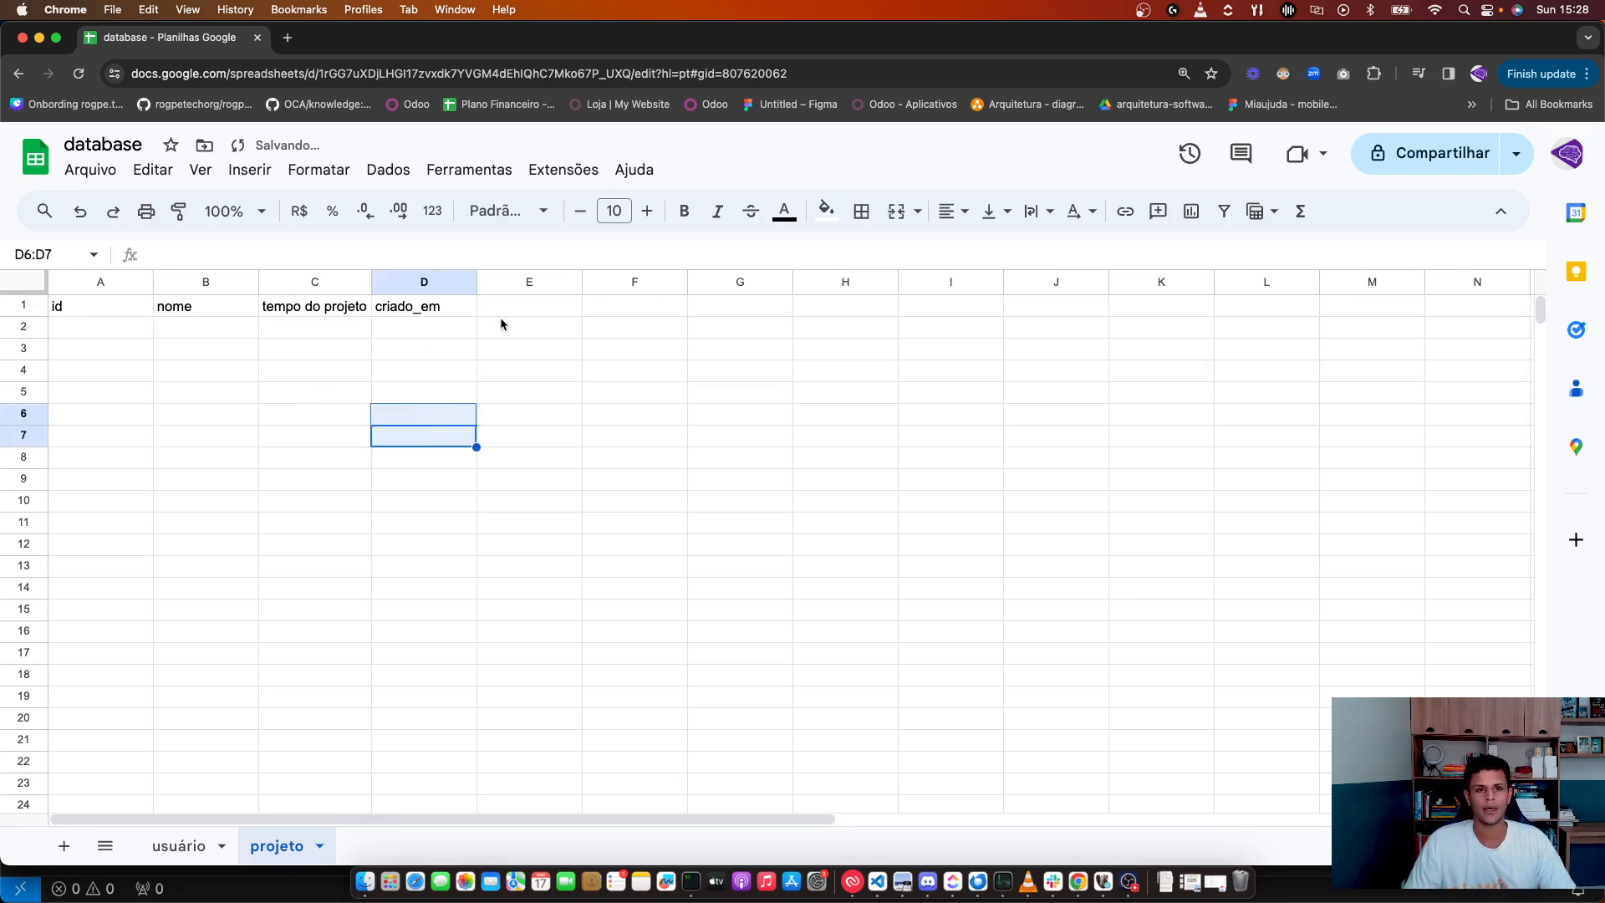
double_click(509, 311)
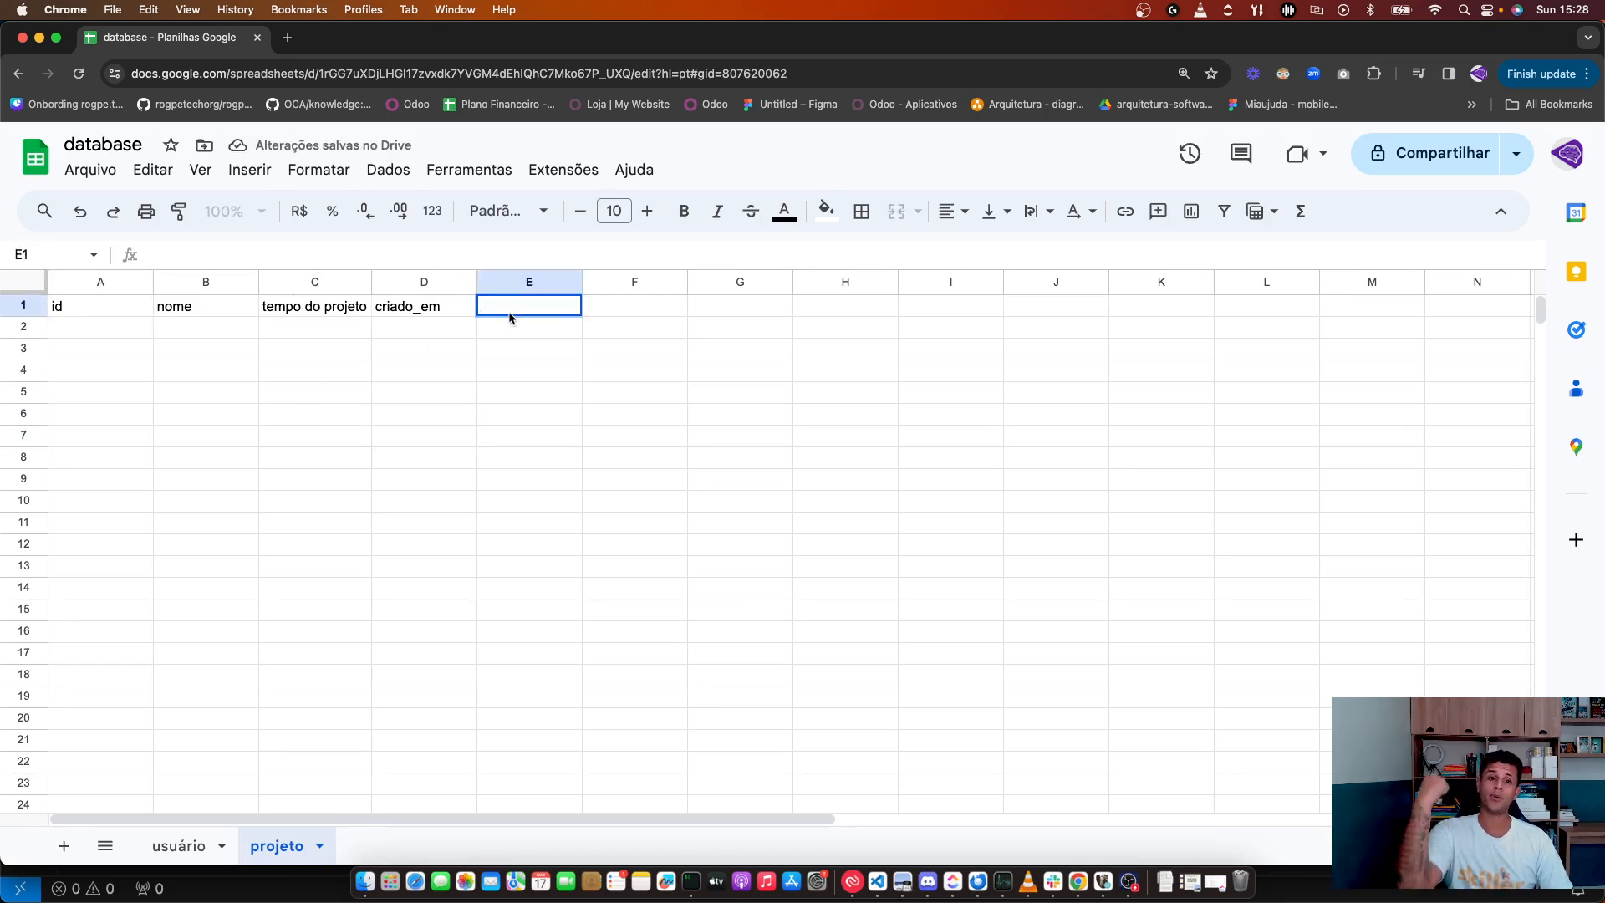
text(atu)
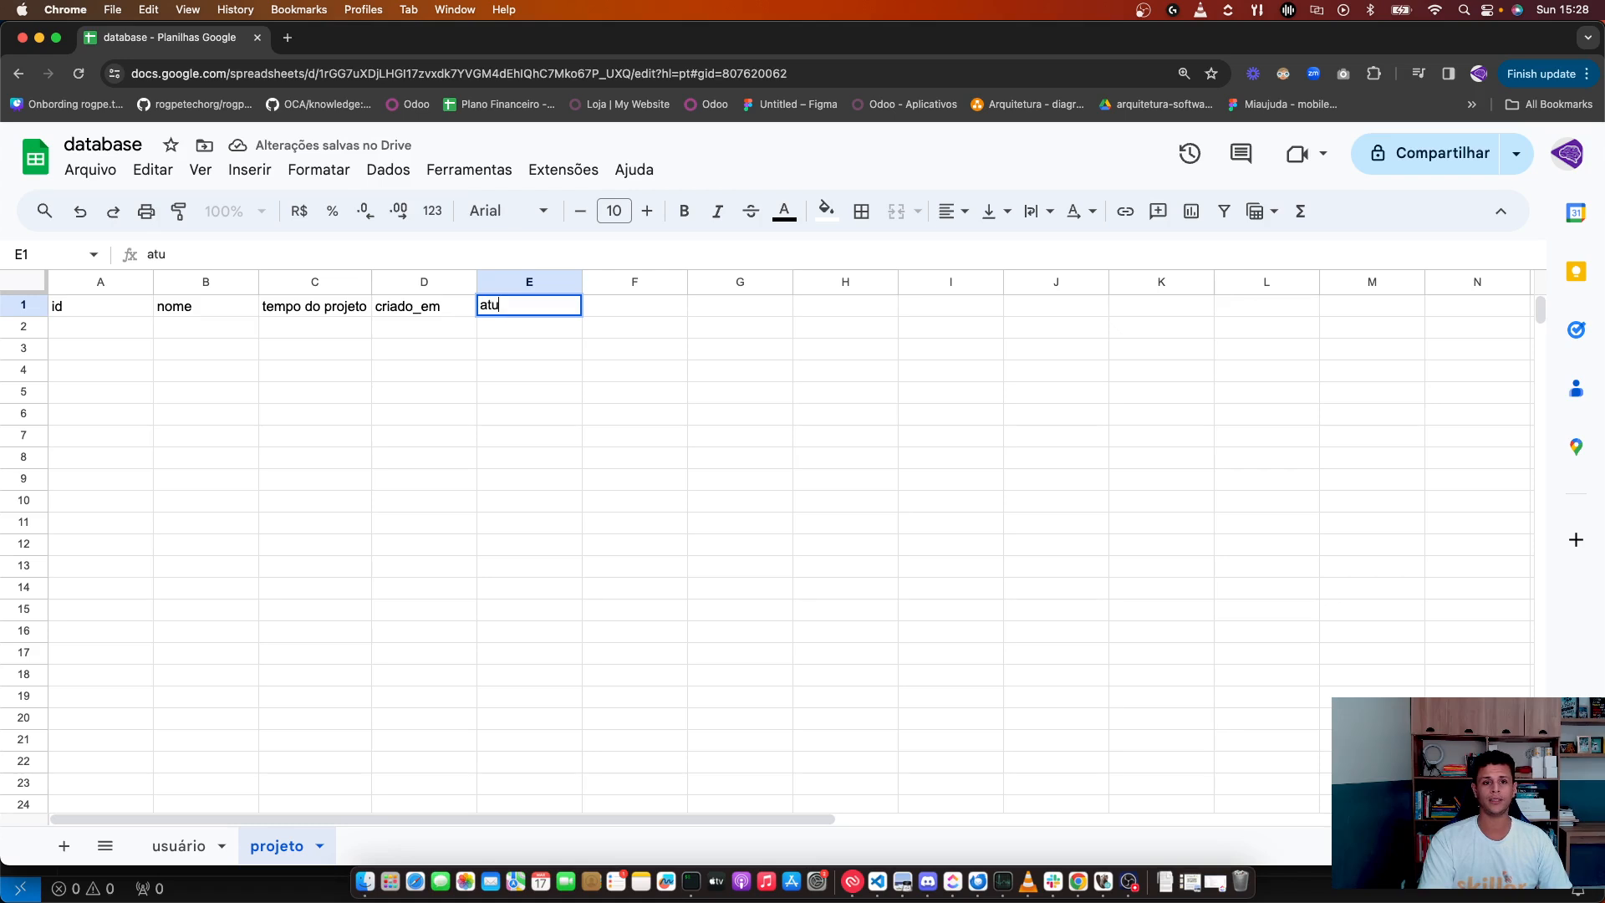
text(alizado_em)
key(Return)
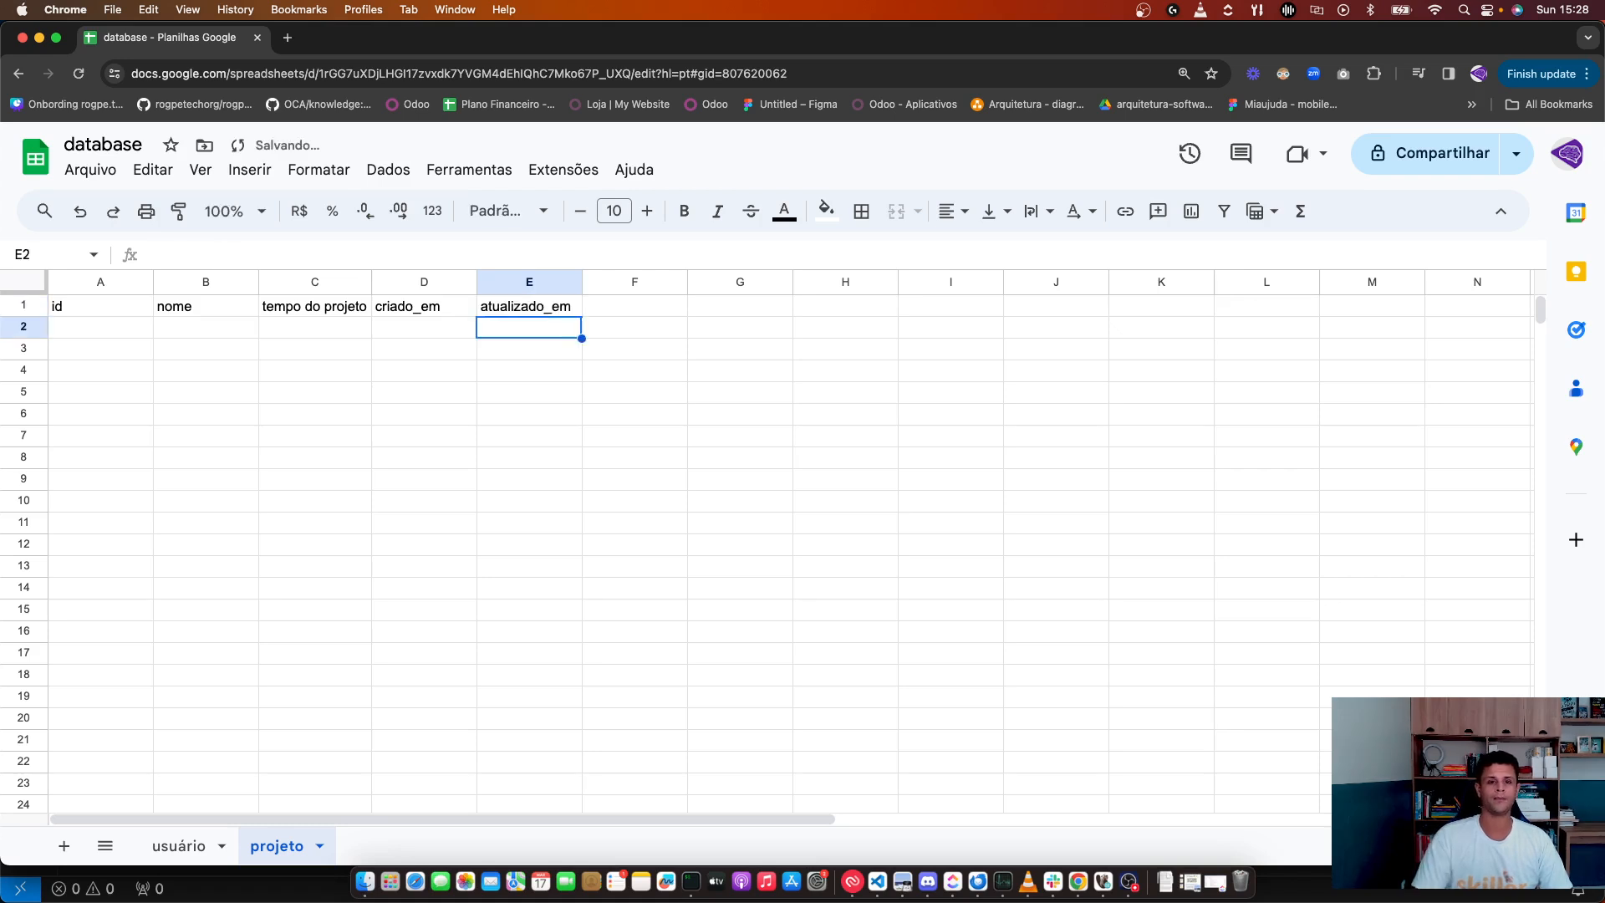
Step: Make the projeto header row A1:E1 bold
click(517, 314)
shift+click(152, 312)
key(super+b)
Step: Enter id 1 and nome skill.dev in A2 and B2
click(82, 330)
text(1)
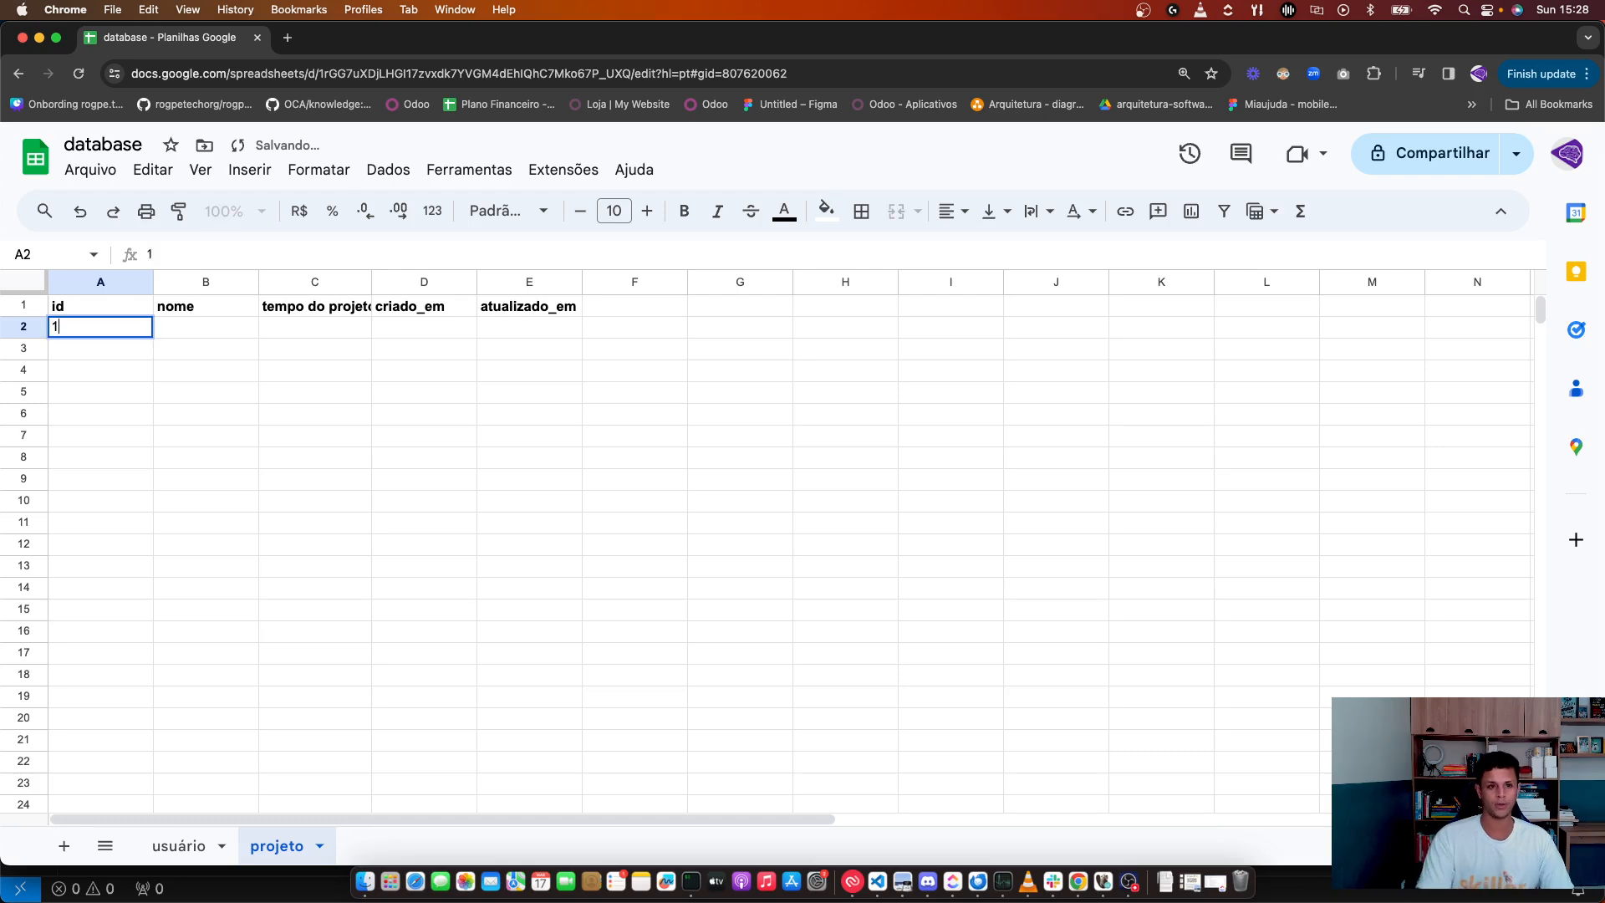
key(Tab)
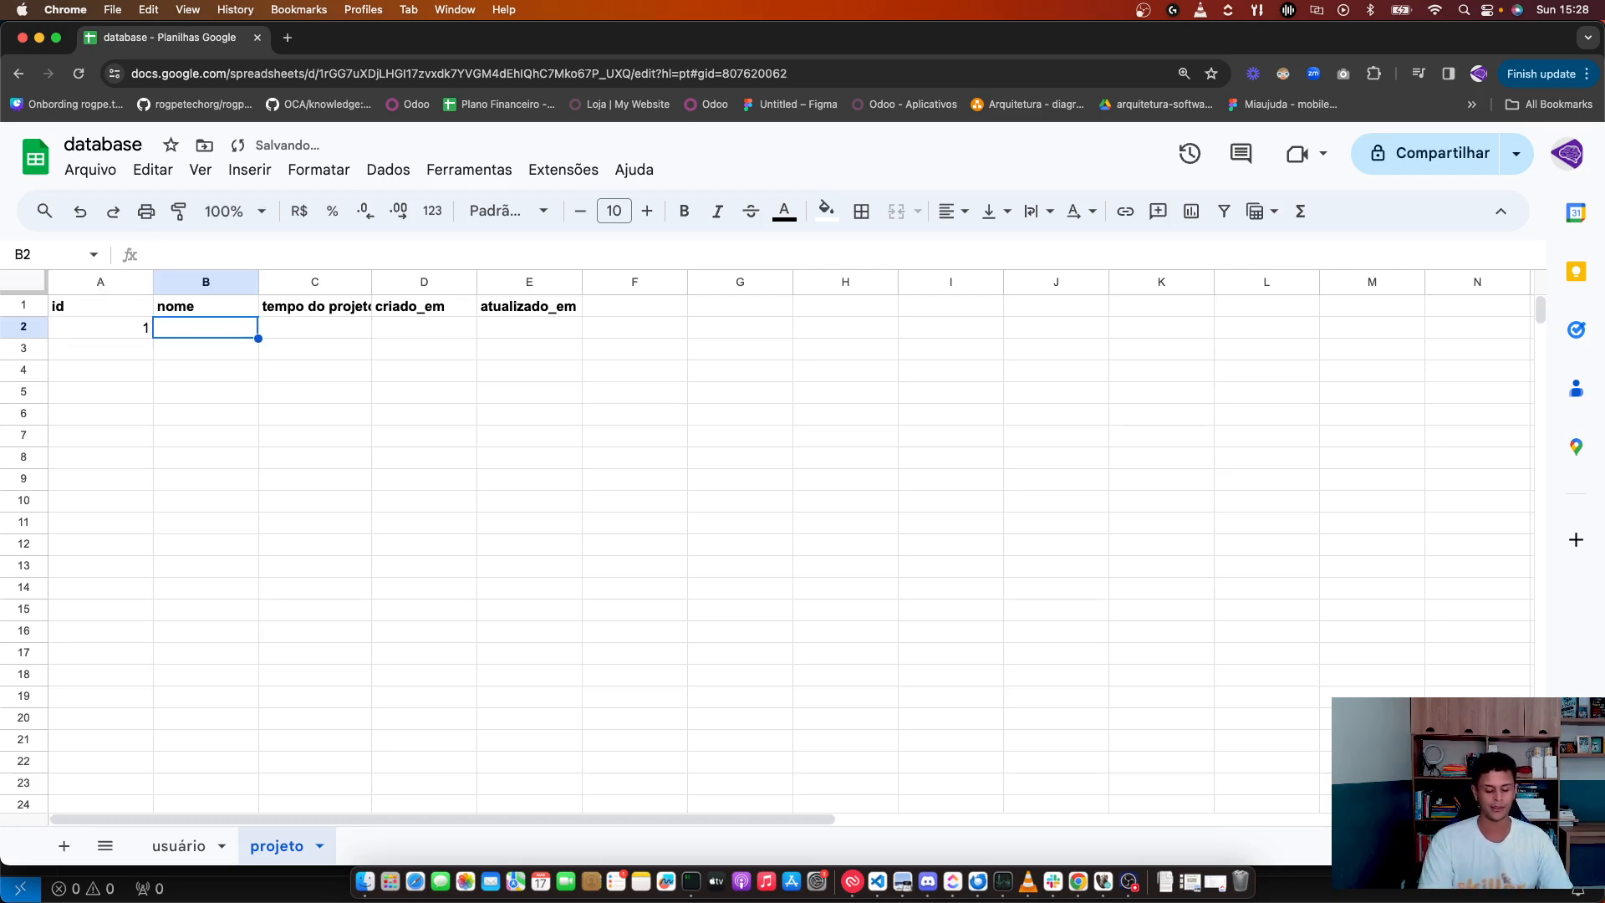
text(skill.dev)
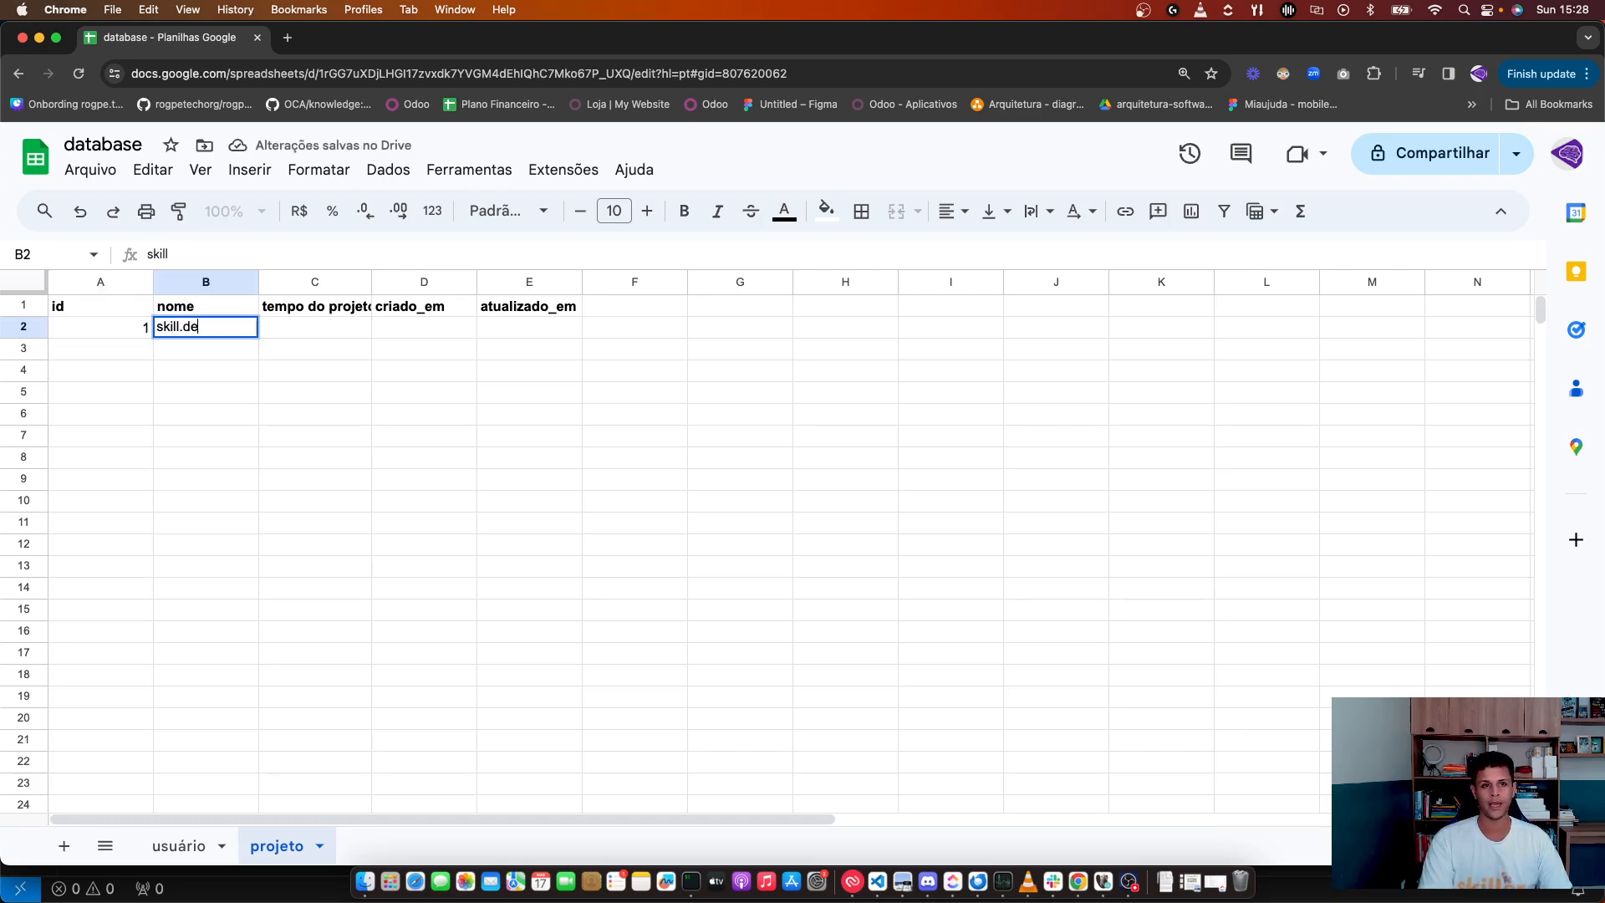
key(Tab)
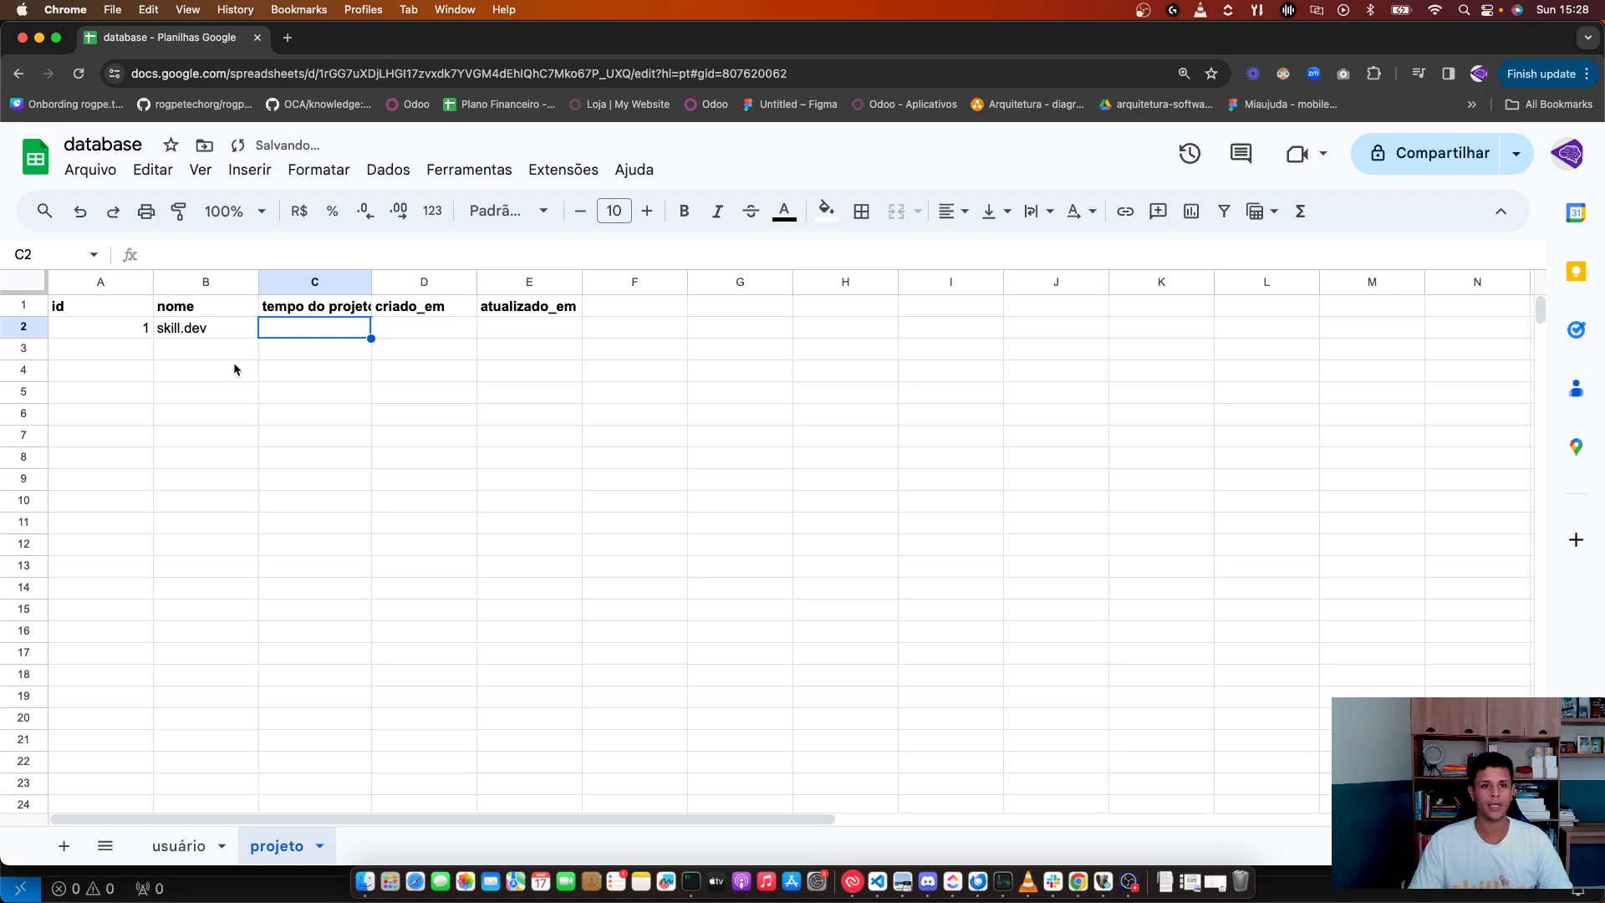
Step: Widen column C and enter '13 meses' as tempo do projeto in C2
double_click(371, 276)
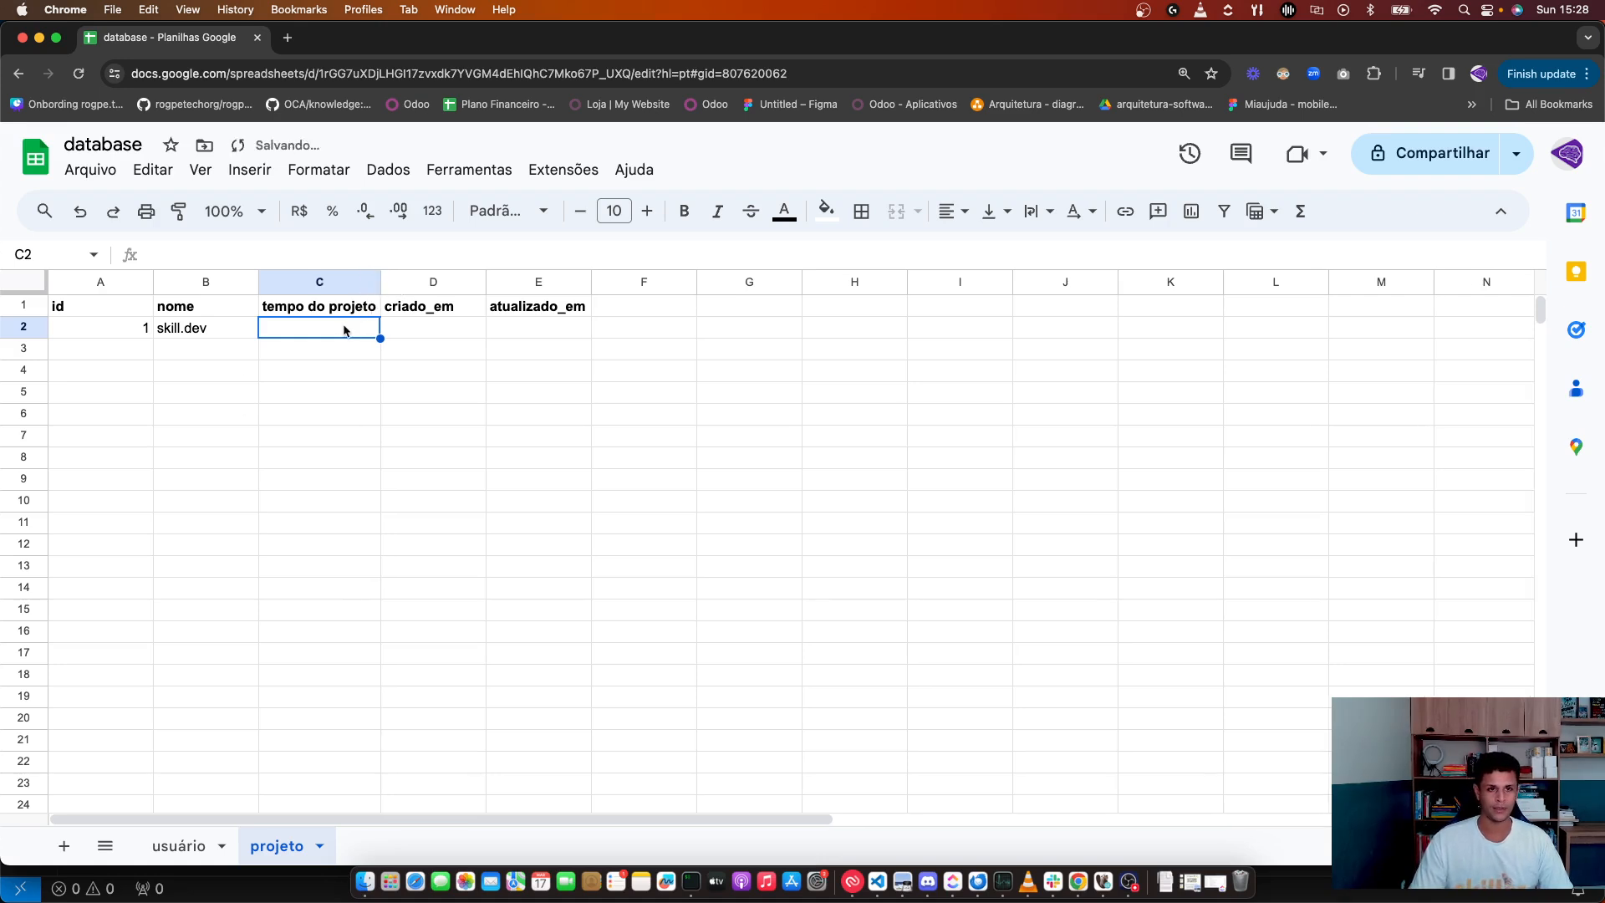
text(13)
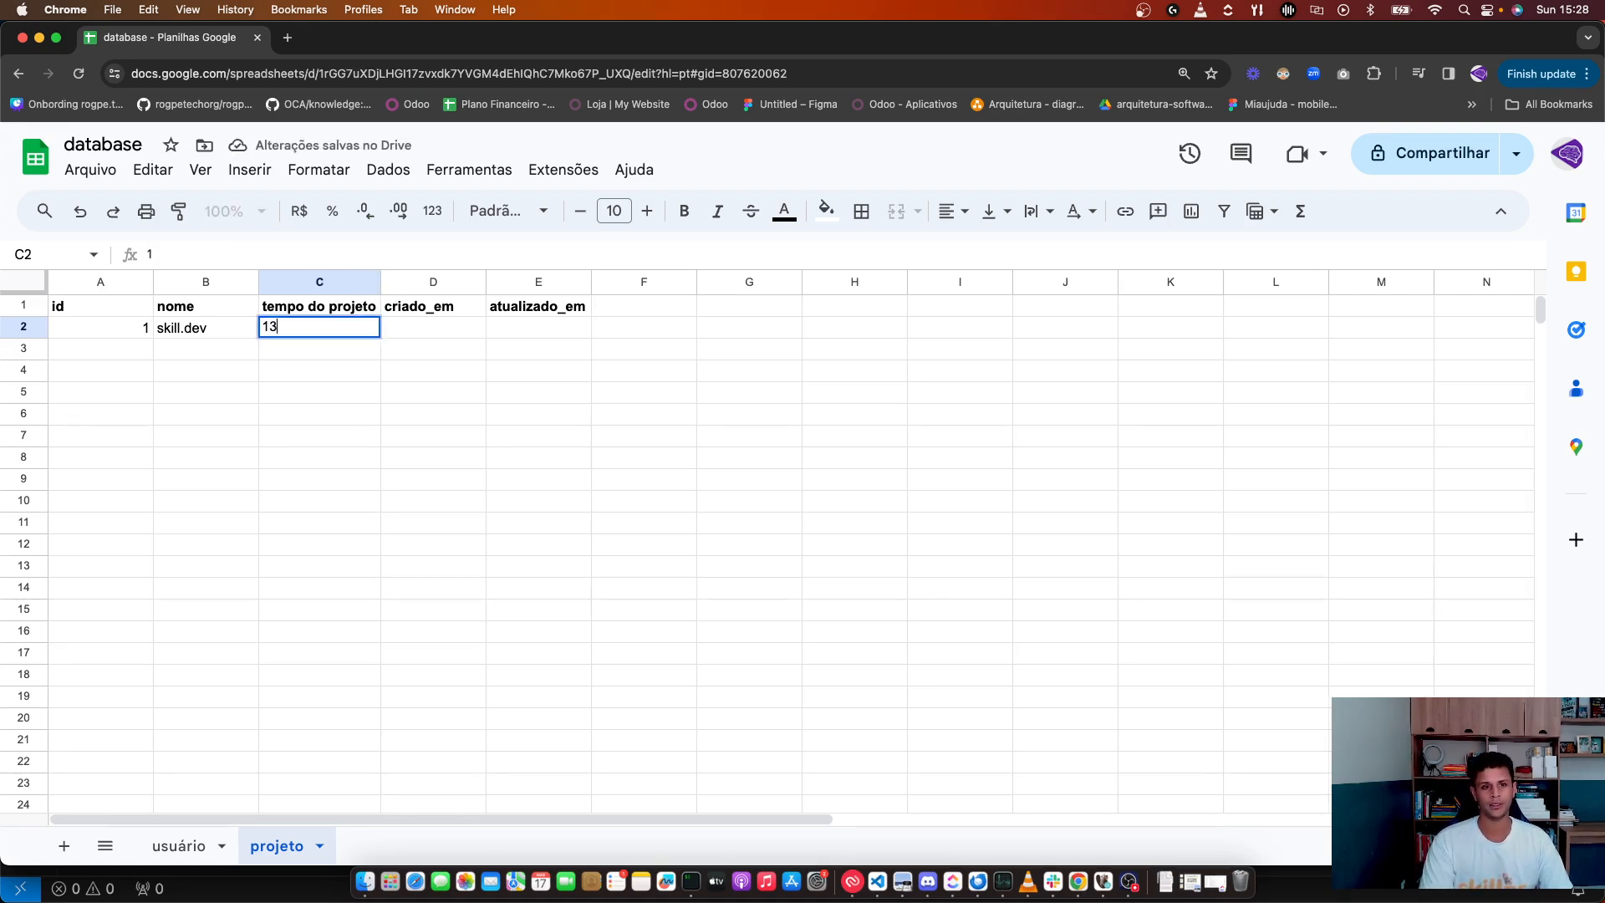
key(BackSpace)
key(BackSpace)
text(13 m)
text(=)
key(BackSpace)
text(eses)
key(Return)
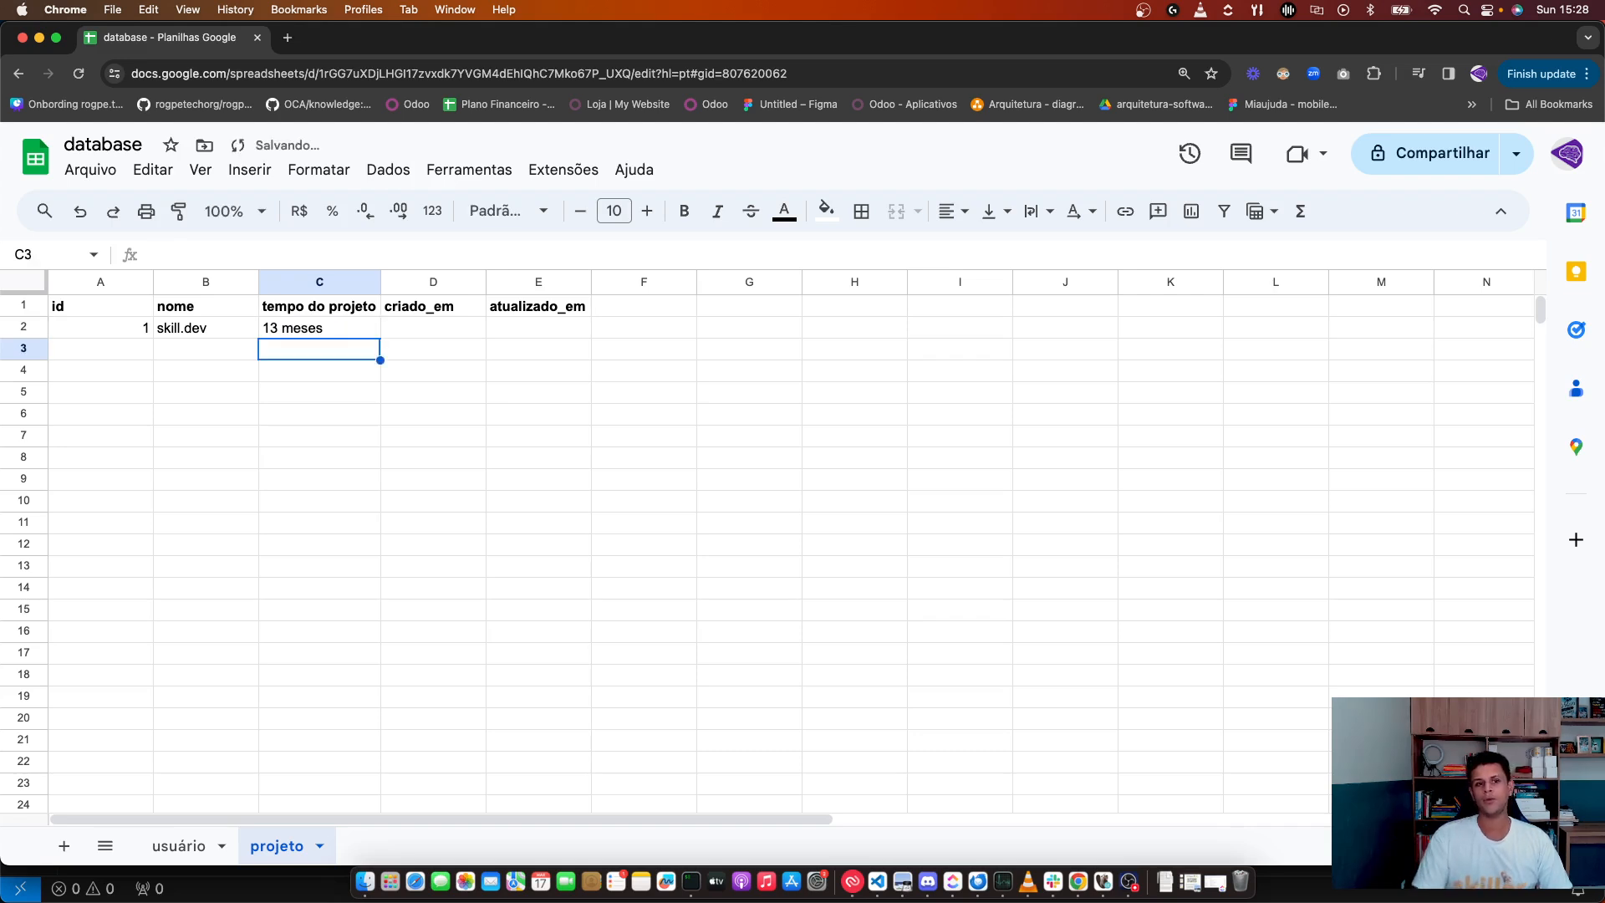
double_click(332, 334)
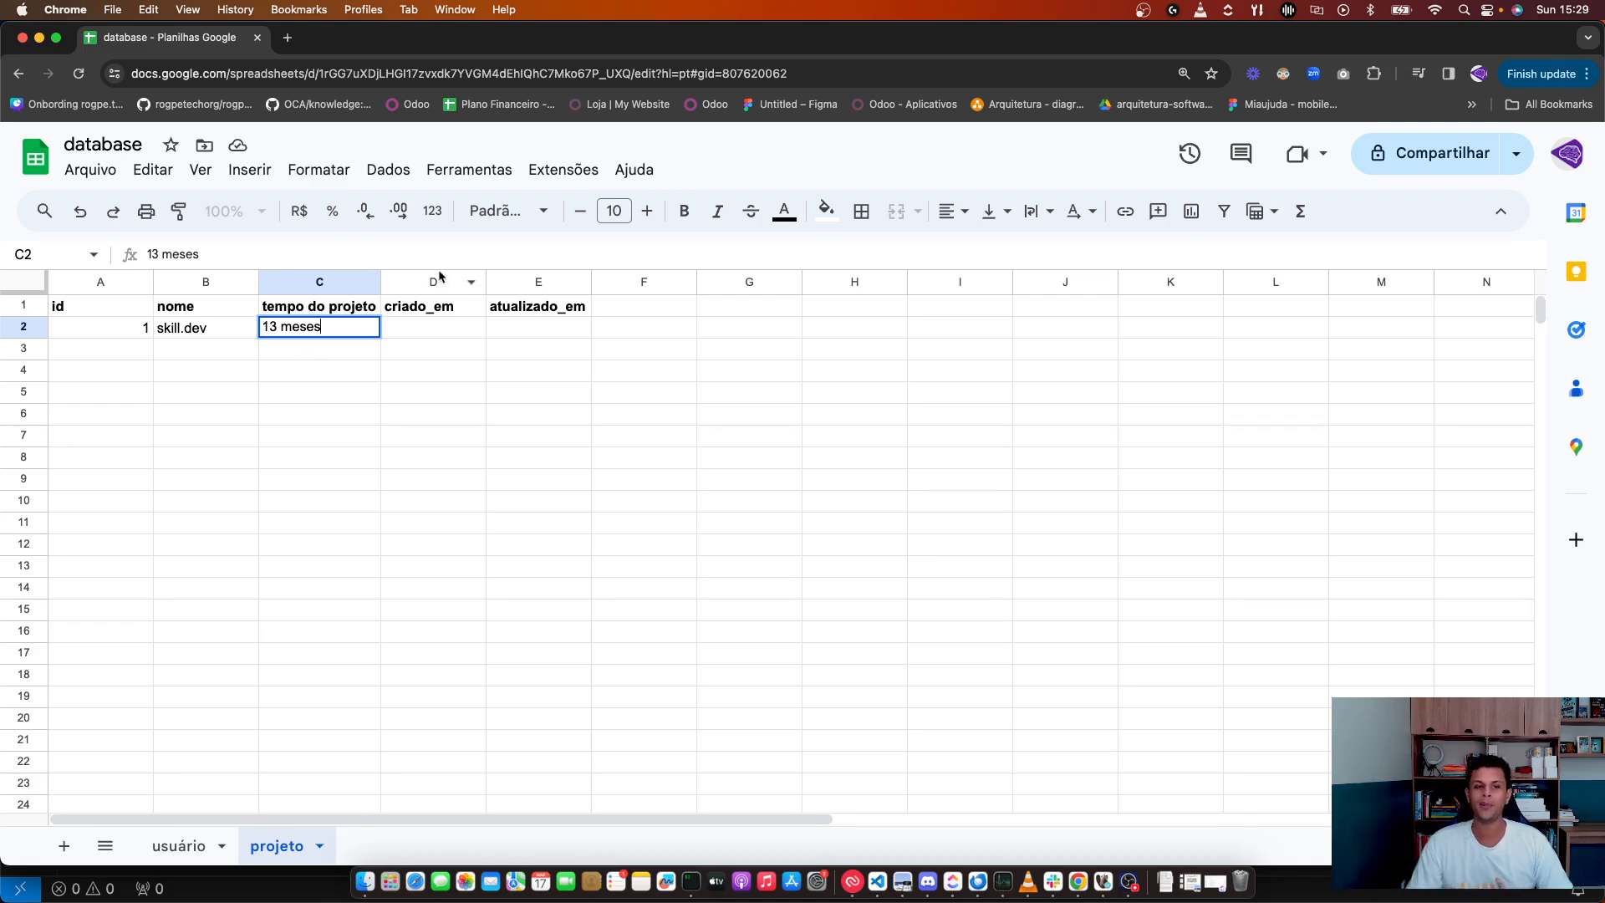
Step: Replace '13 meses' in C2 with the plain number 13
double_click(296, 328)
key(BackSpace)
key(BackSpace)
key(BackSpace)
text(3)
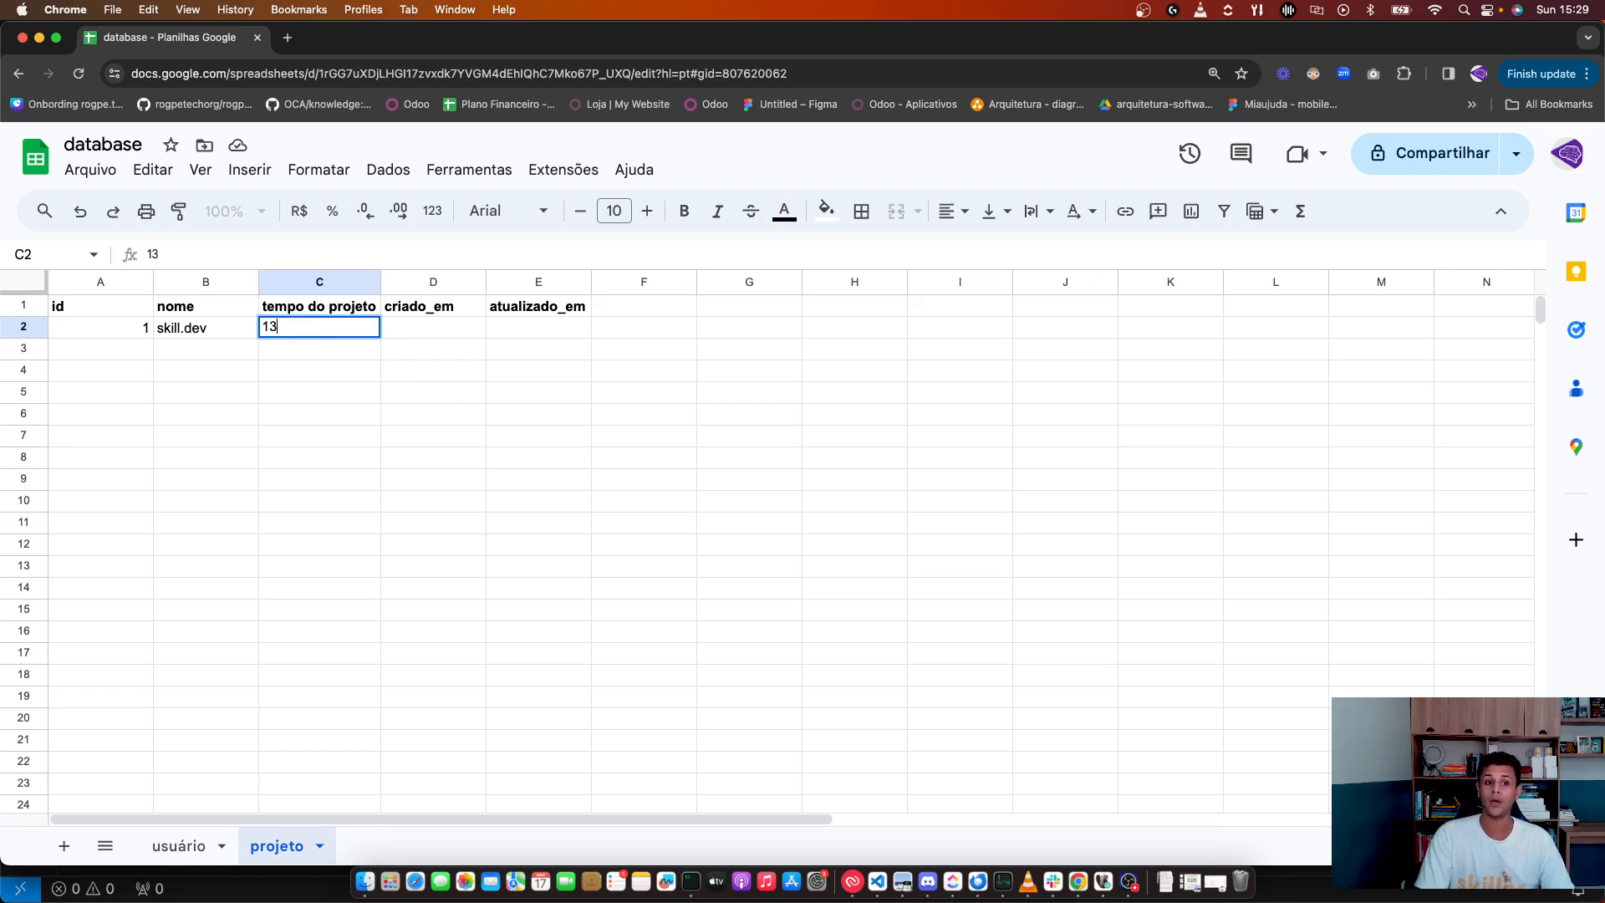
key(Return)
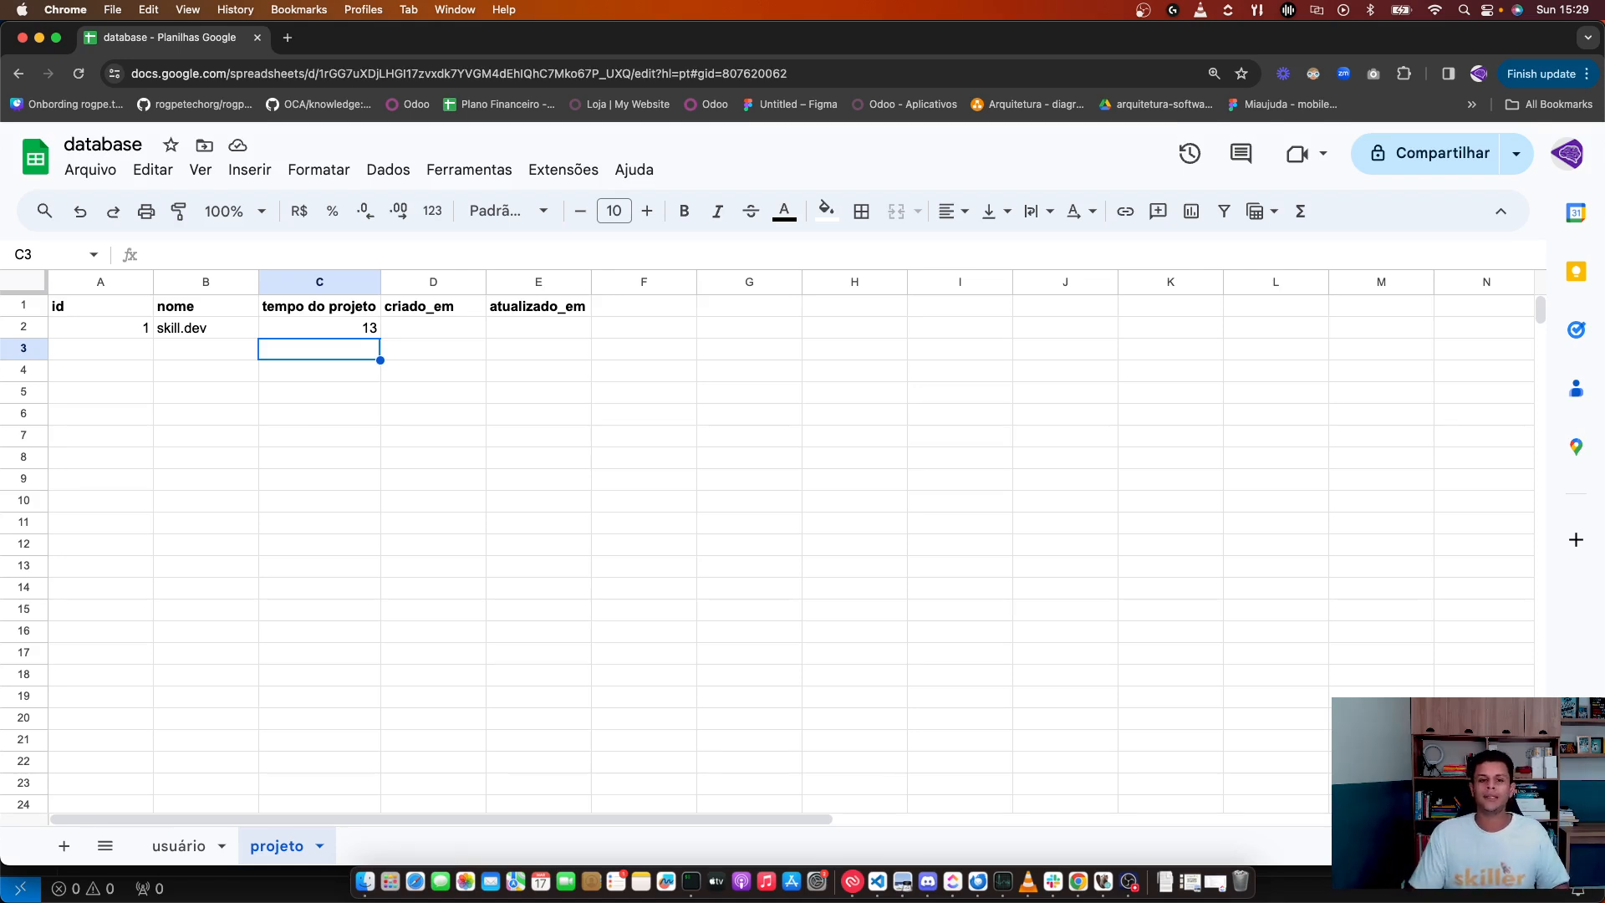
Step: Try appending 'meses' to C2 again, then undo to keep the number 13
click(305, 329)
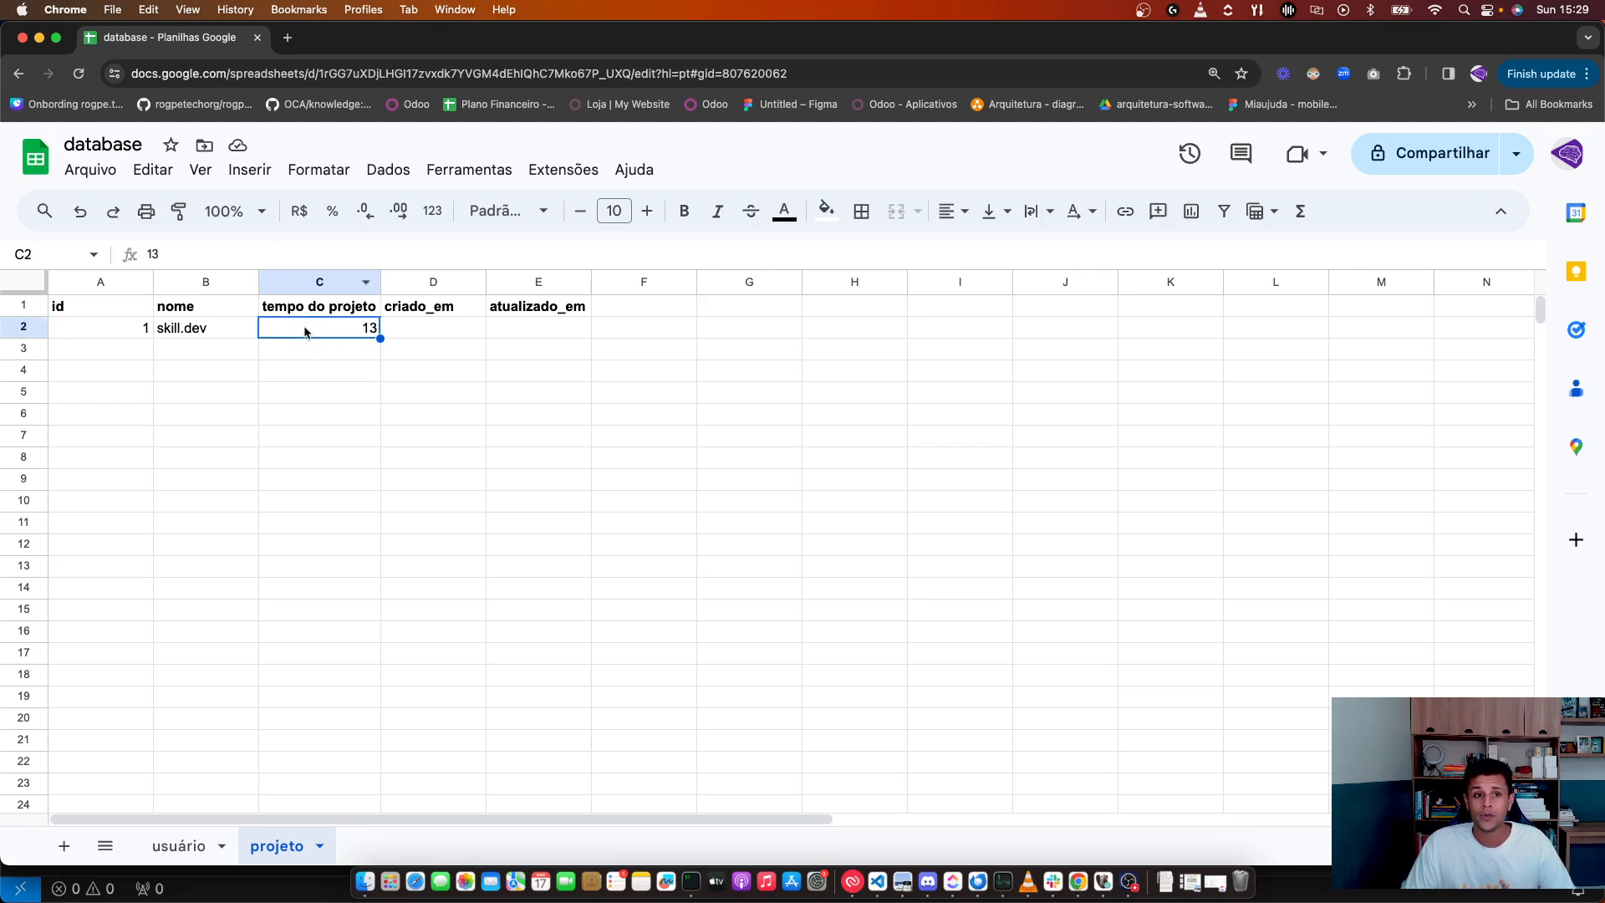
click(347, 361)
click(349, 331)
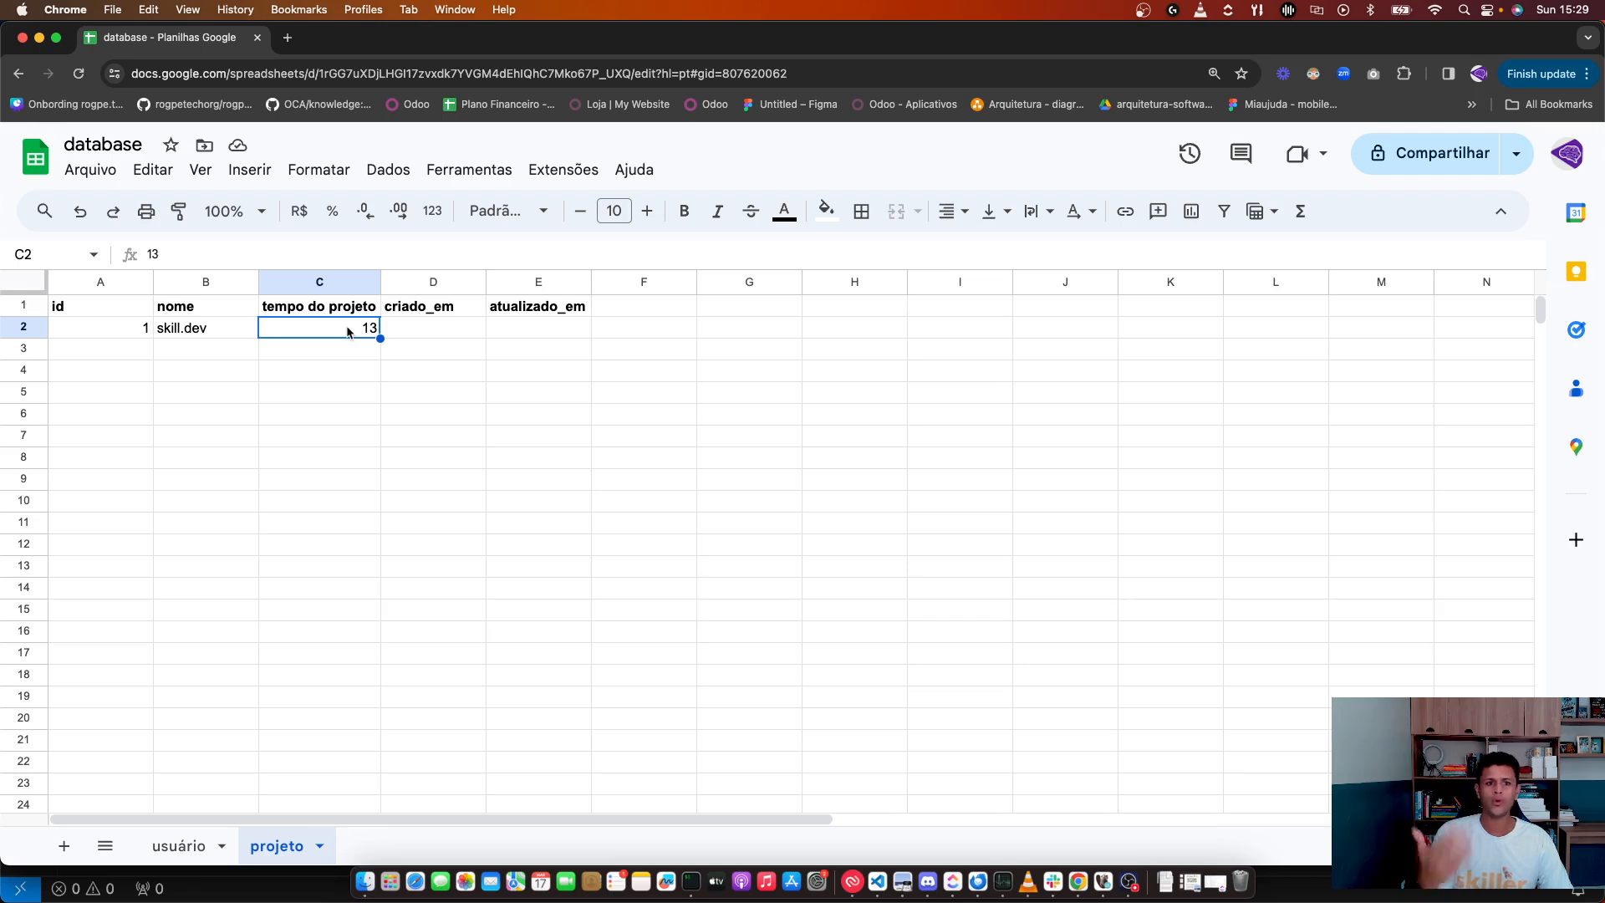
click(363, 311)
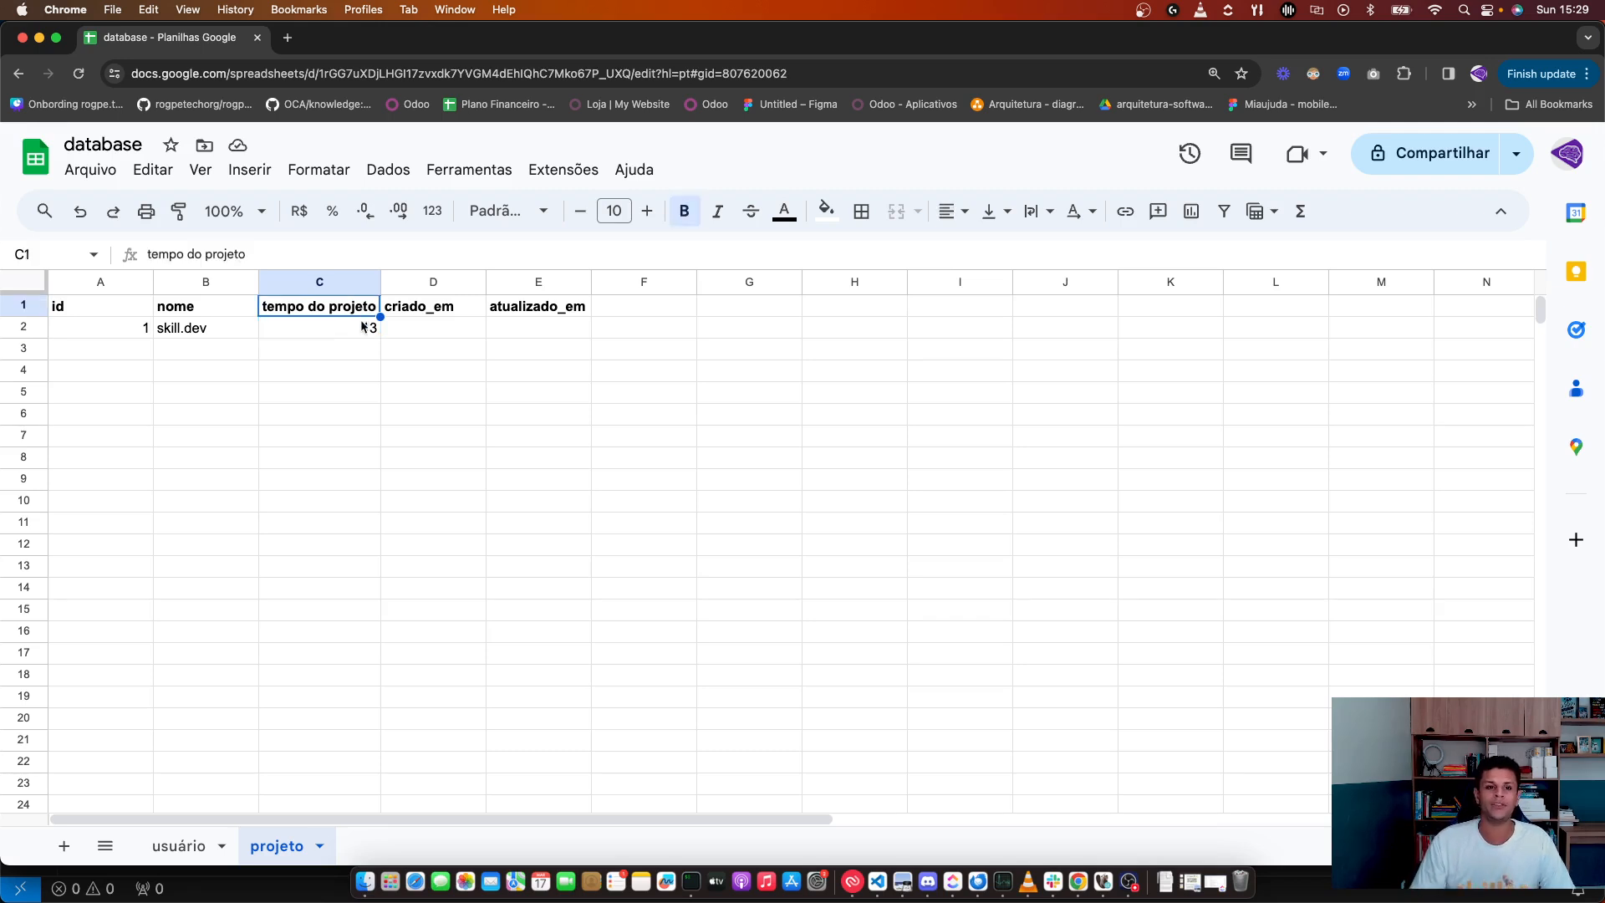
double_click(360, 326)
text(meses)
key(Return)
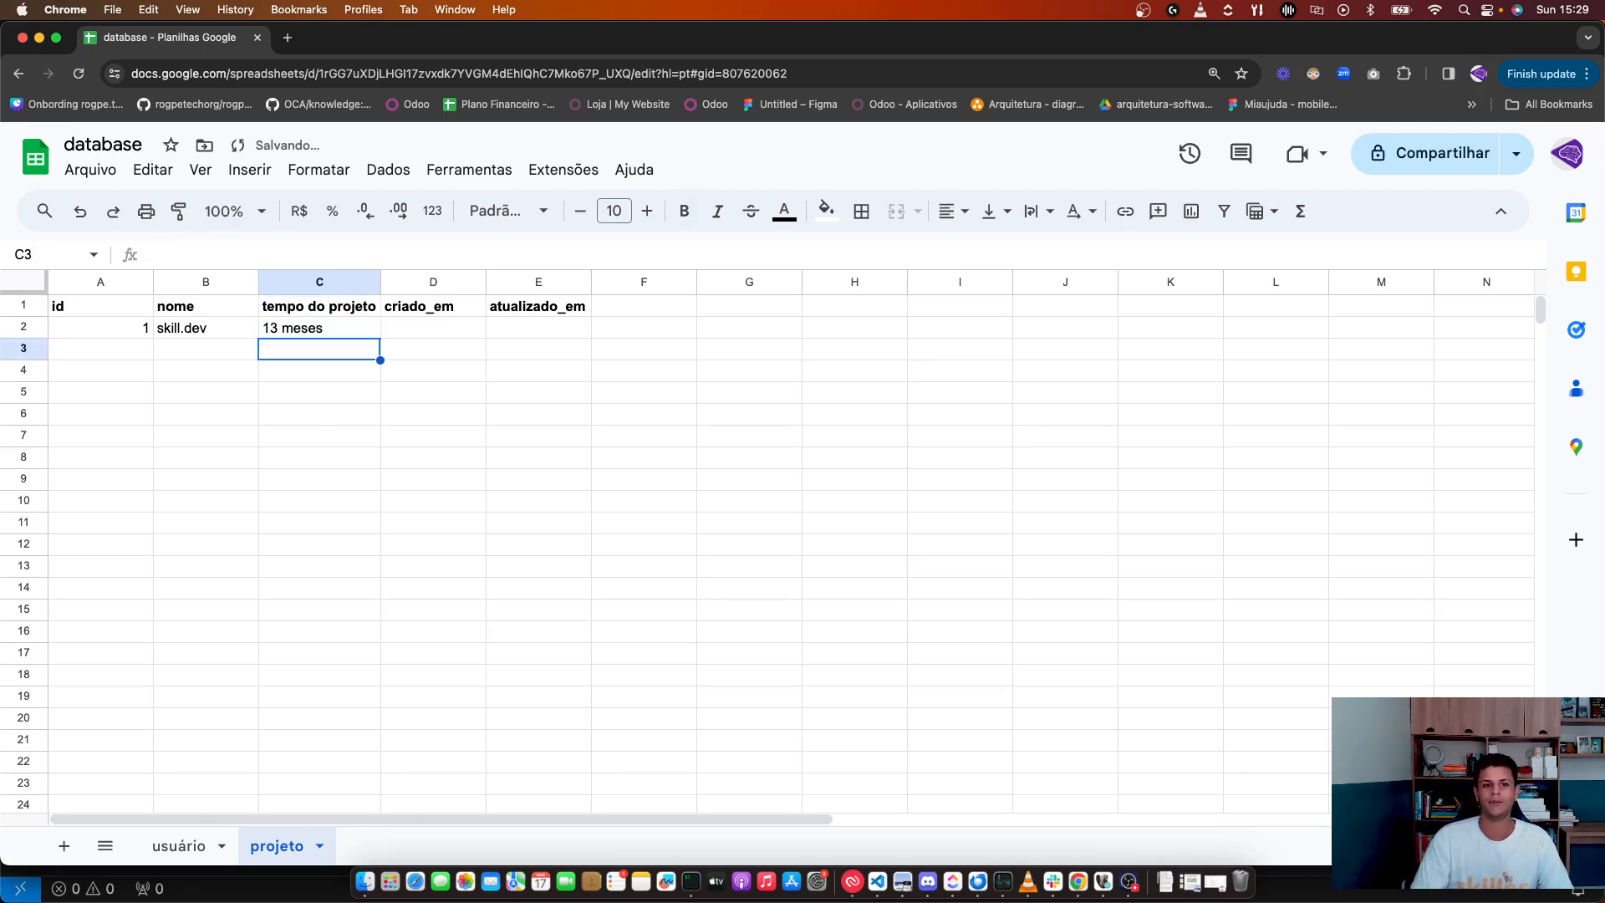
key(super+z)
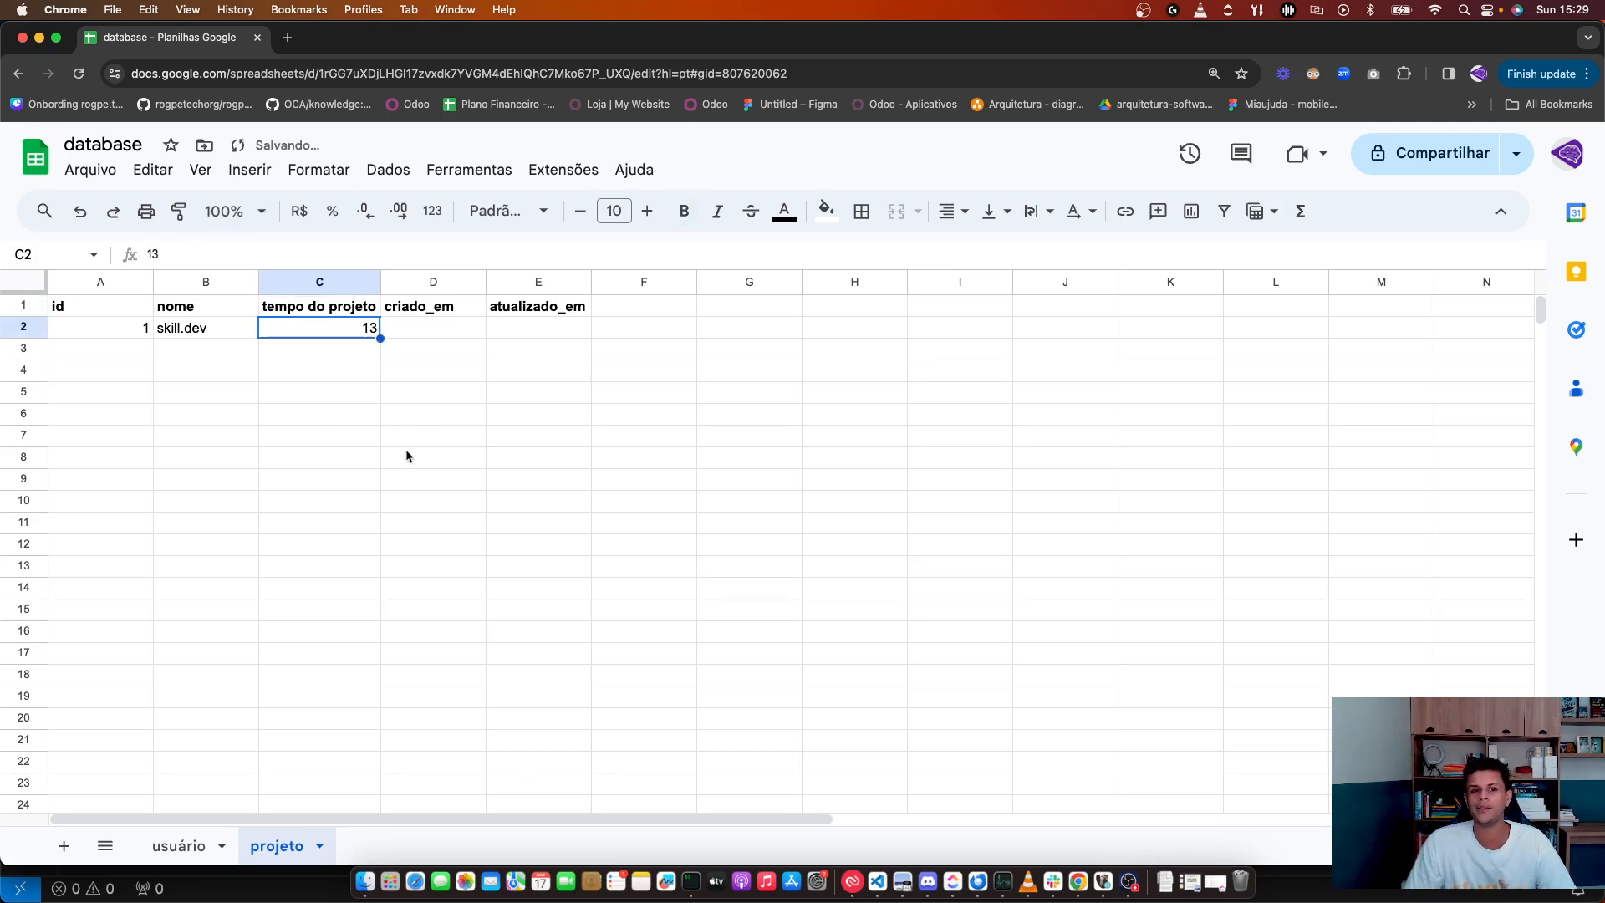
Step: Clear C2 and restore its value 13 with undo
click(330, 312)
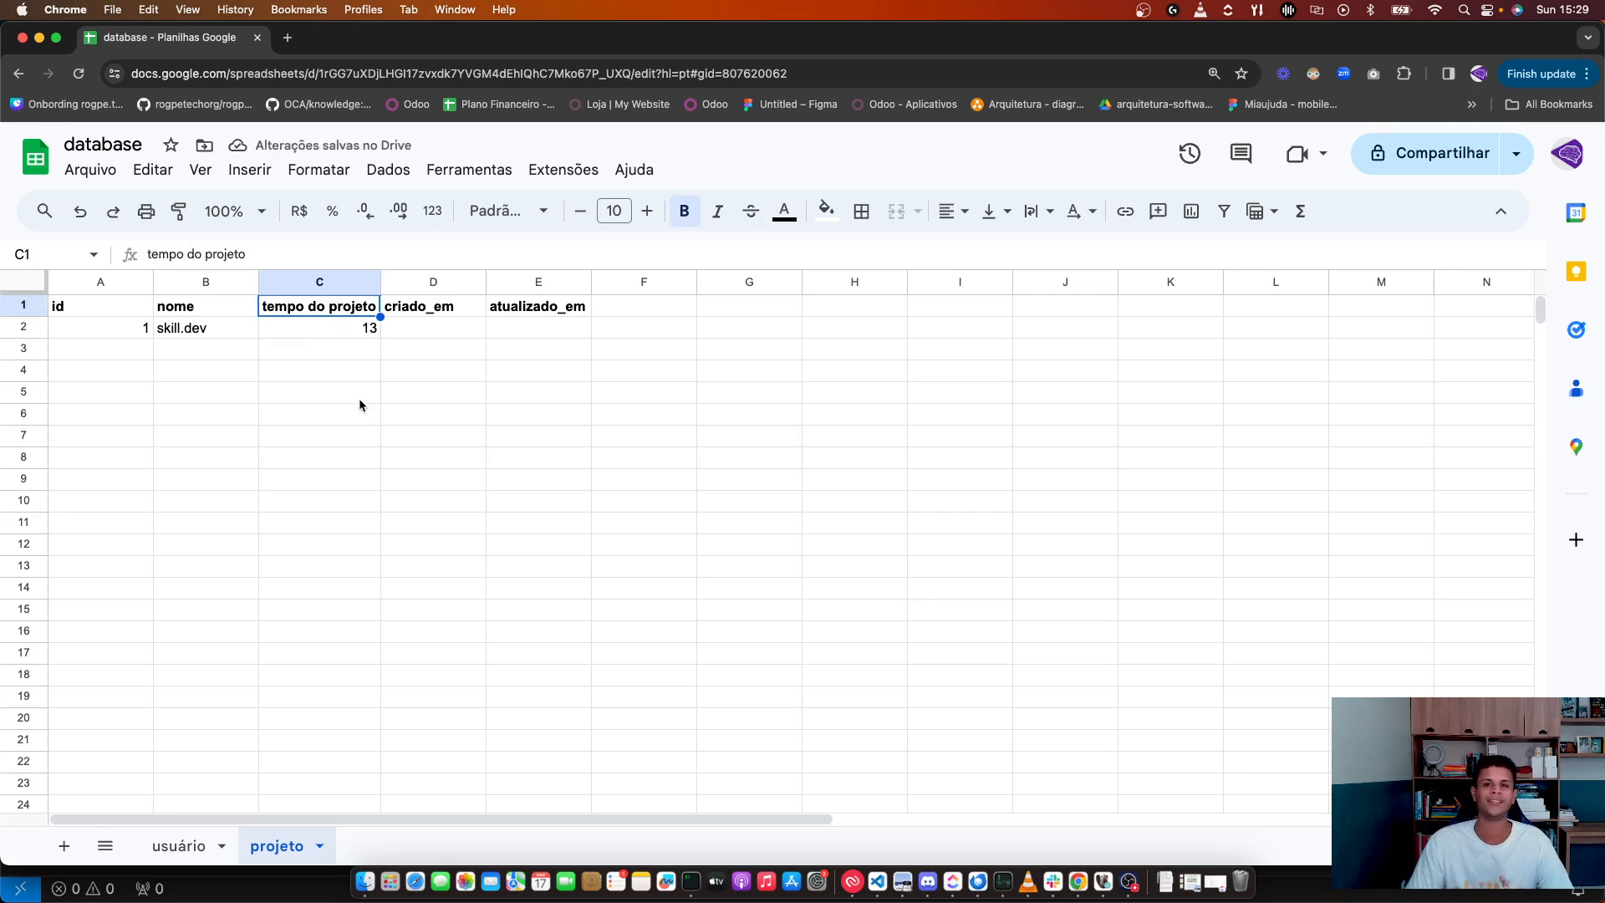
click(383, 331)
click(378, 333)
key(Delete)
key(super+z)
Step: Paste the DAYS function example into D2 as the creation date
click(404, 413)
click(443, 330)
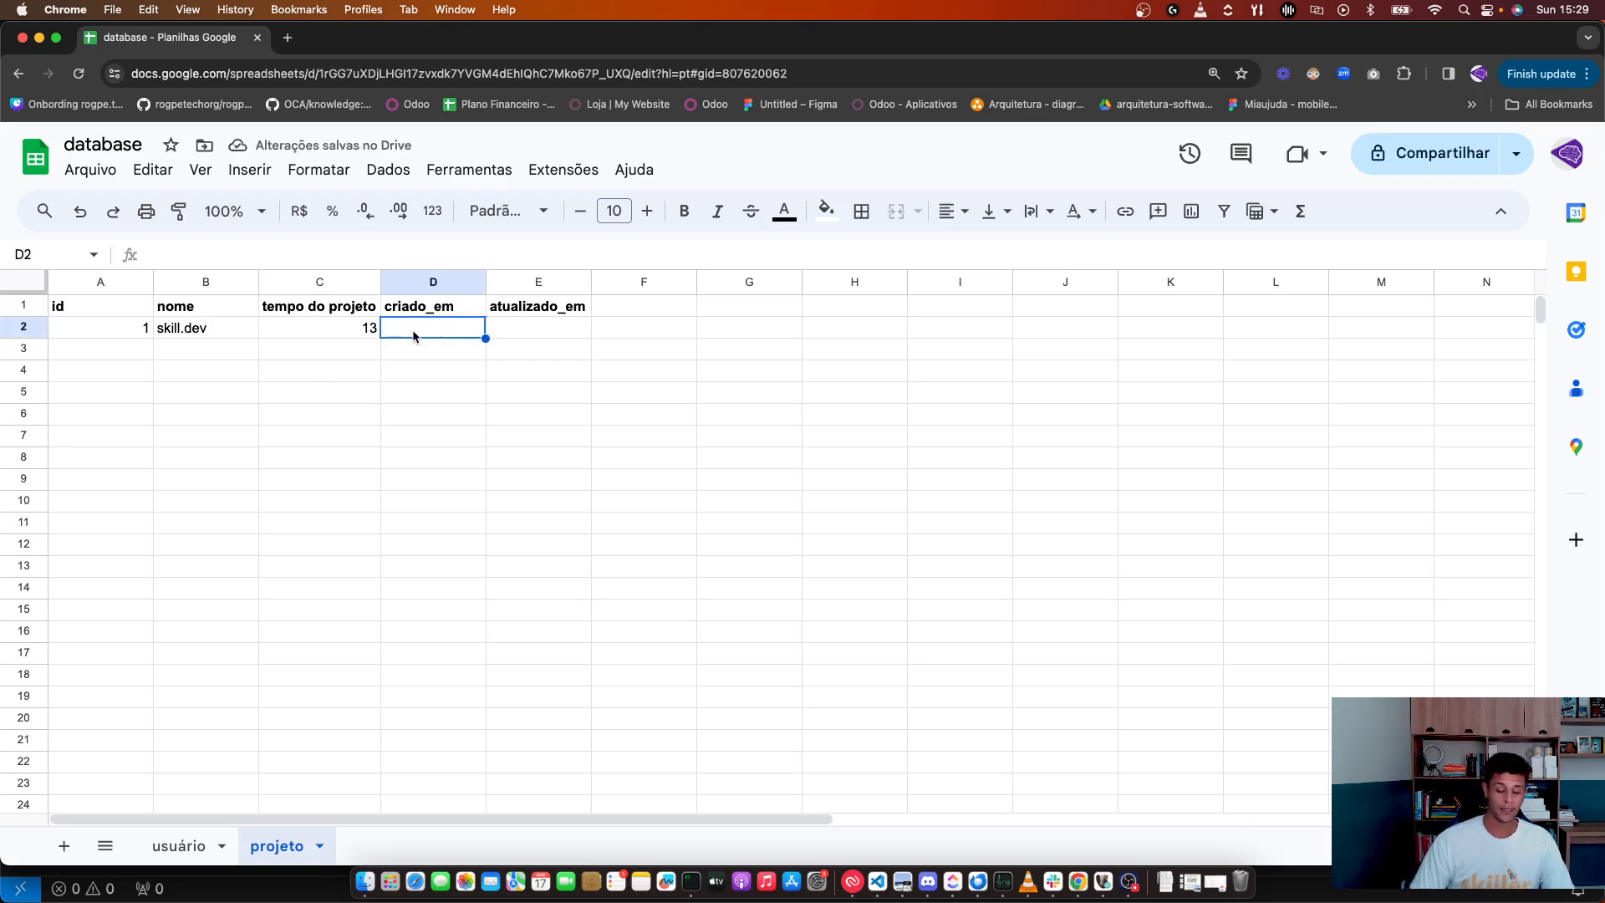
text(=da)
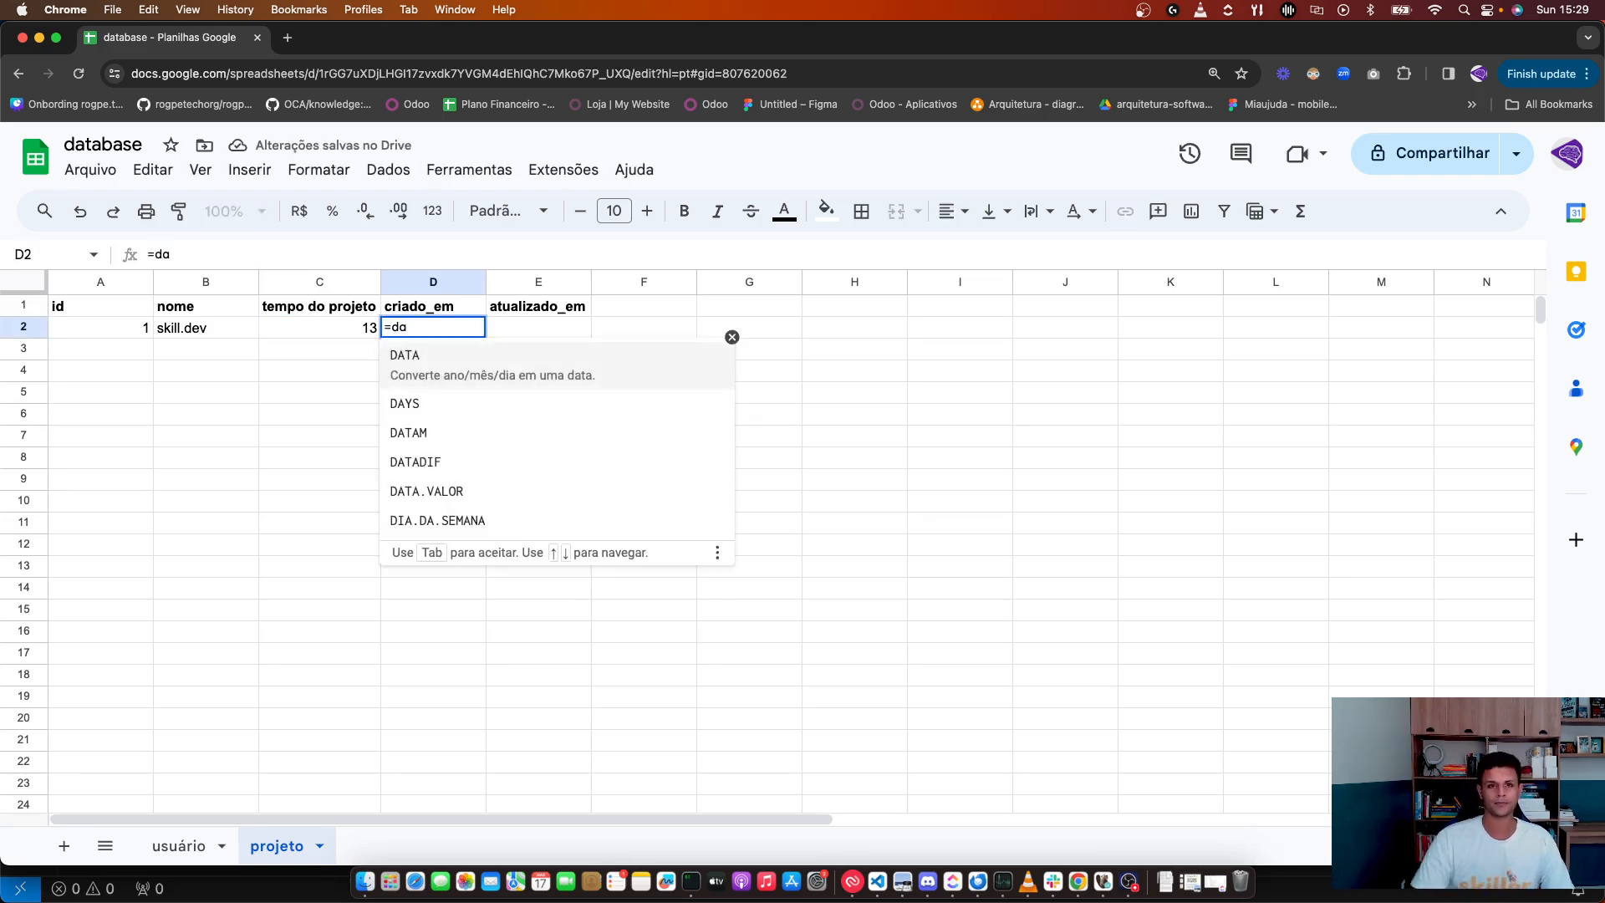
click(414, 386)
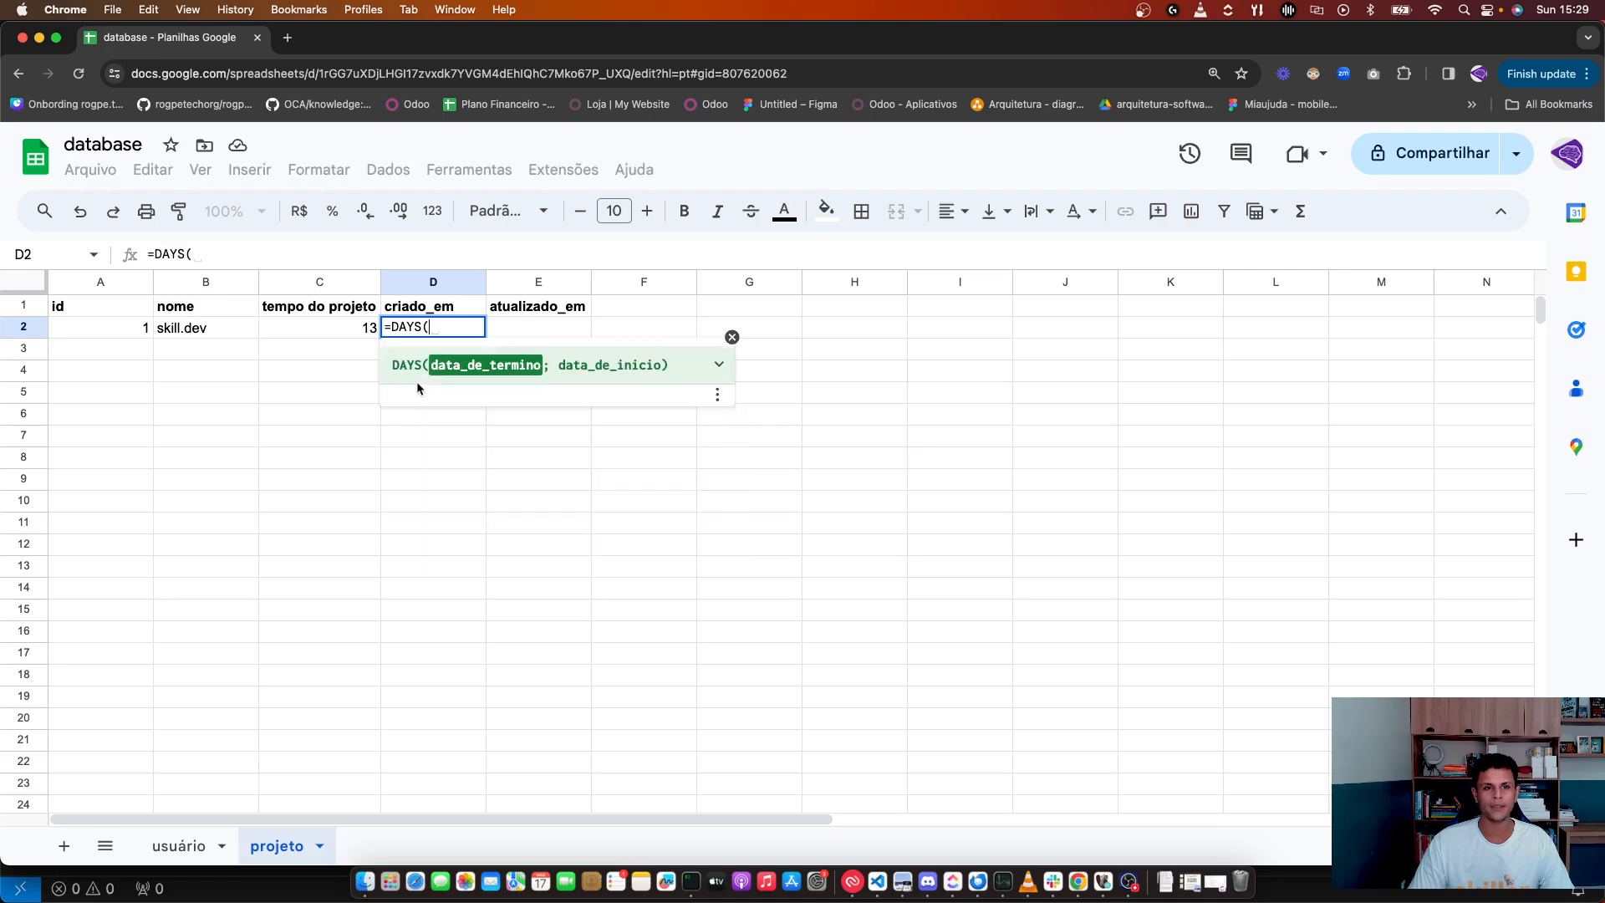
click(466, 393)
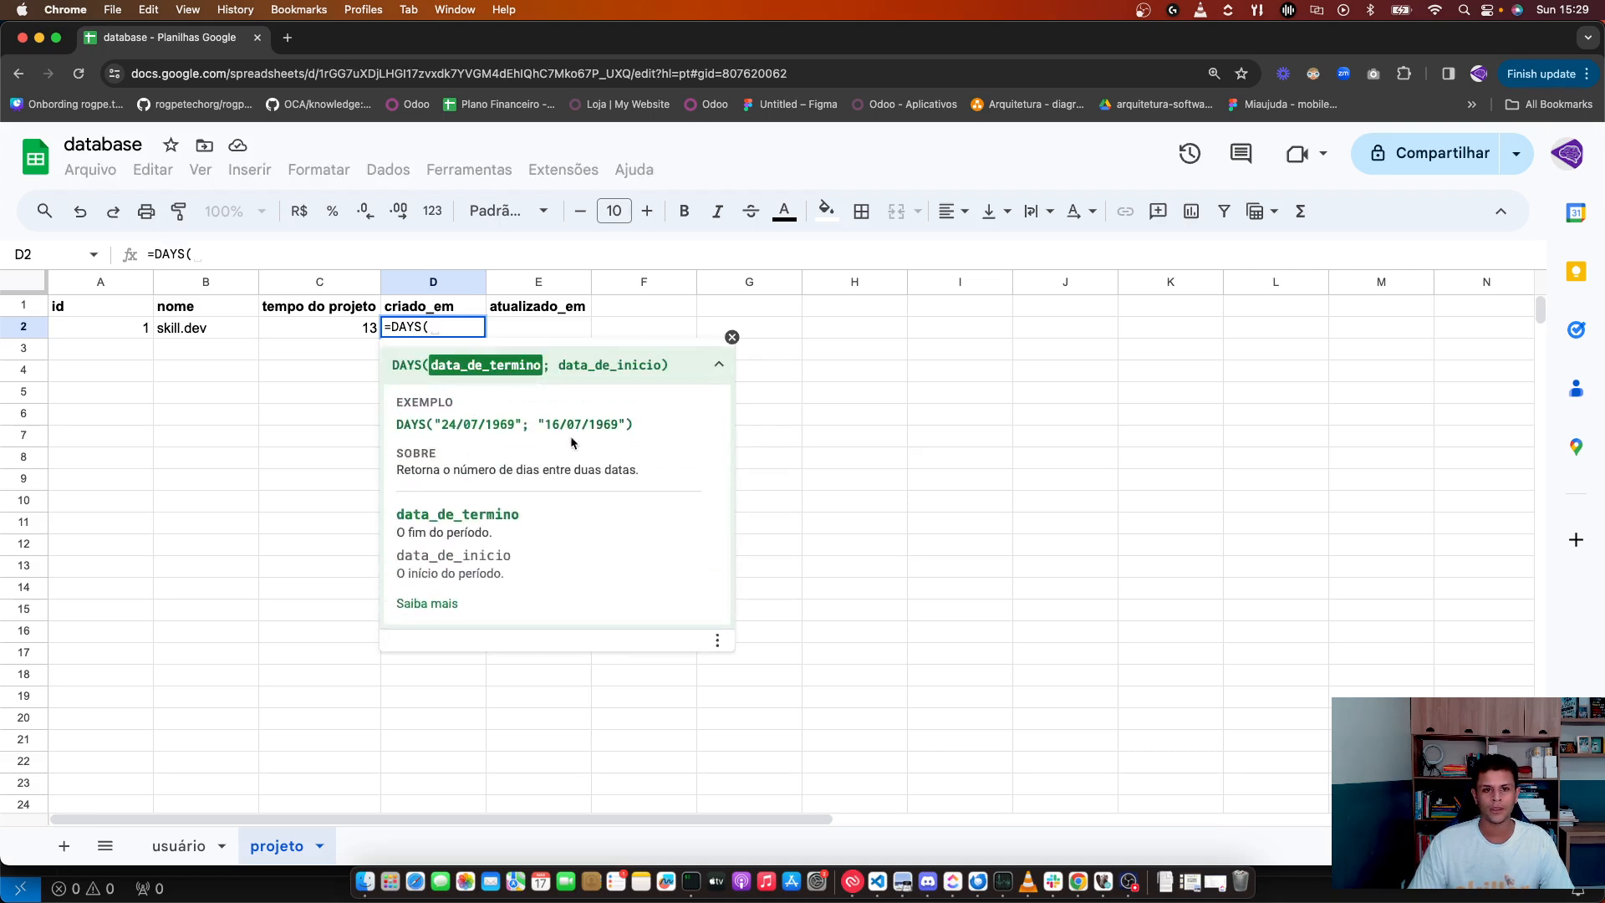
key(super+a)
text(DAYS("24/07/1969"; "16/07/1969"))
key(BackSpace)
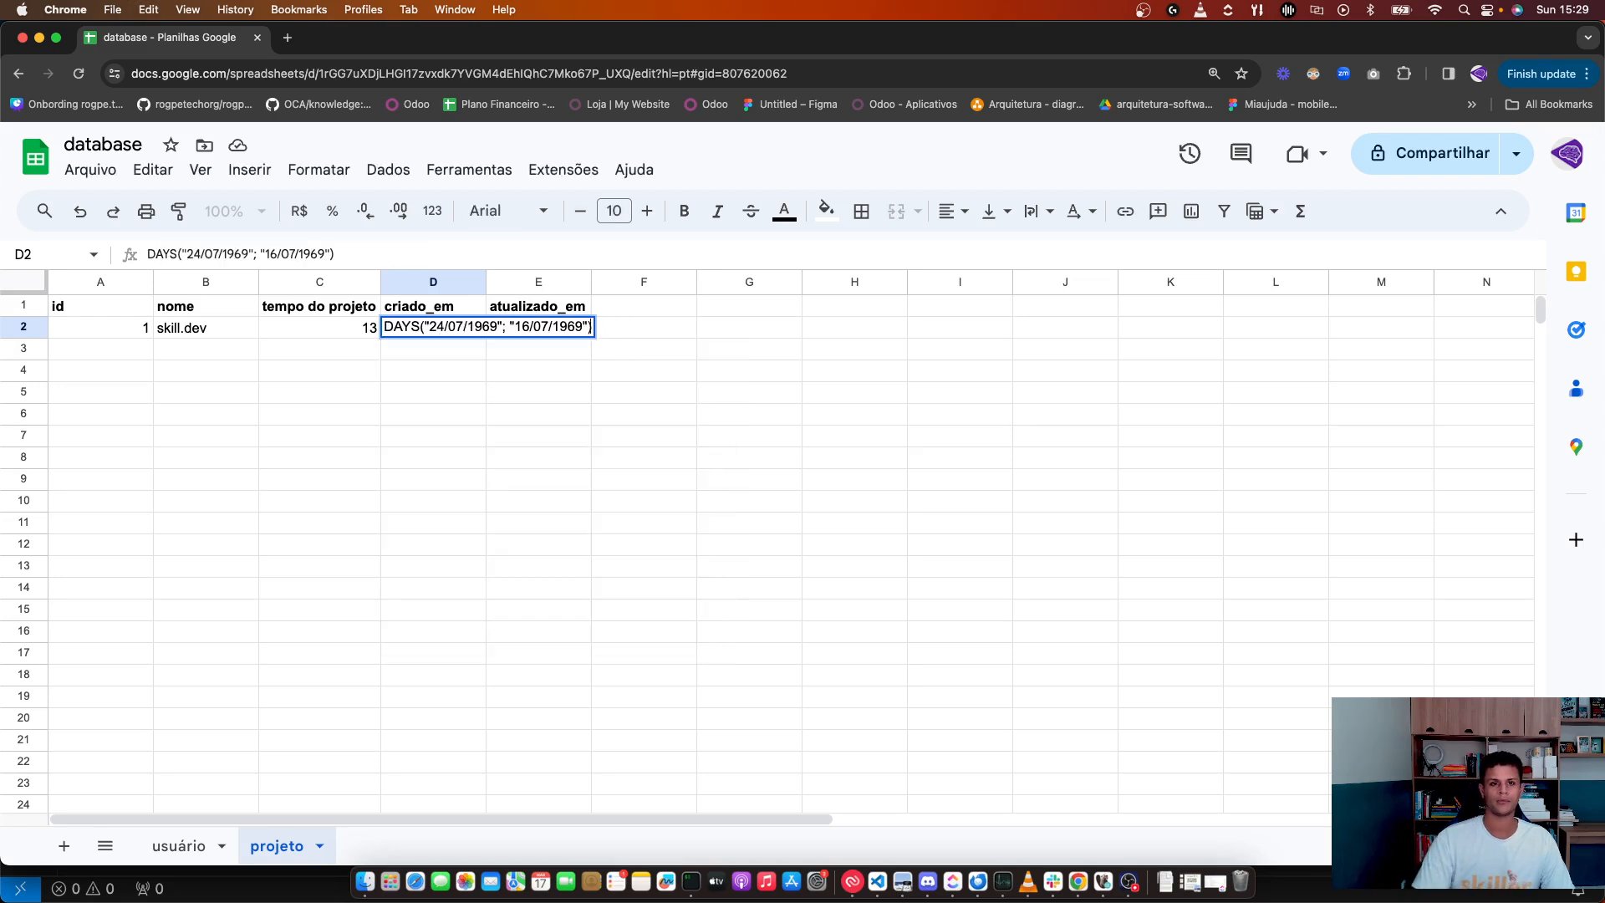
key(Return)
Step: Strip the DAYS formula from D2, leaving only the date 16/07/1969
double_click(470, 331)
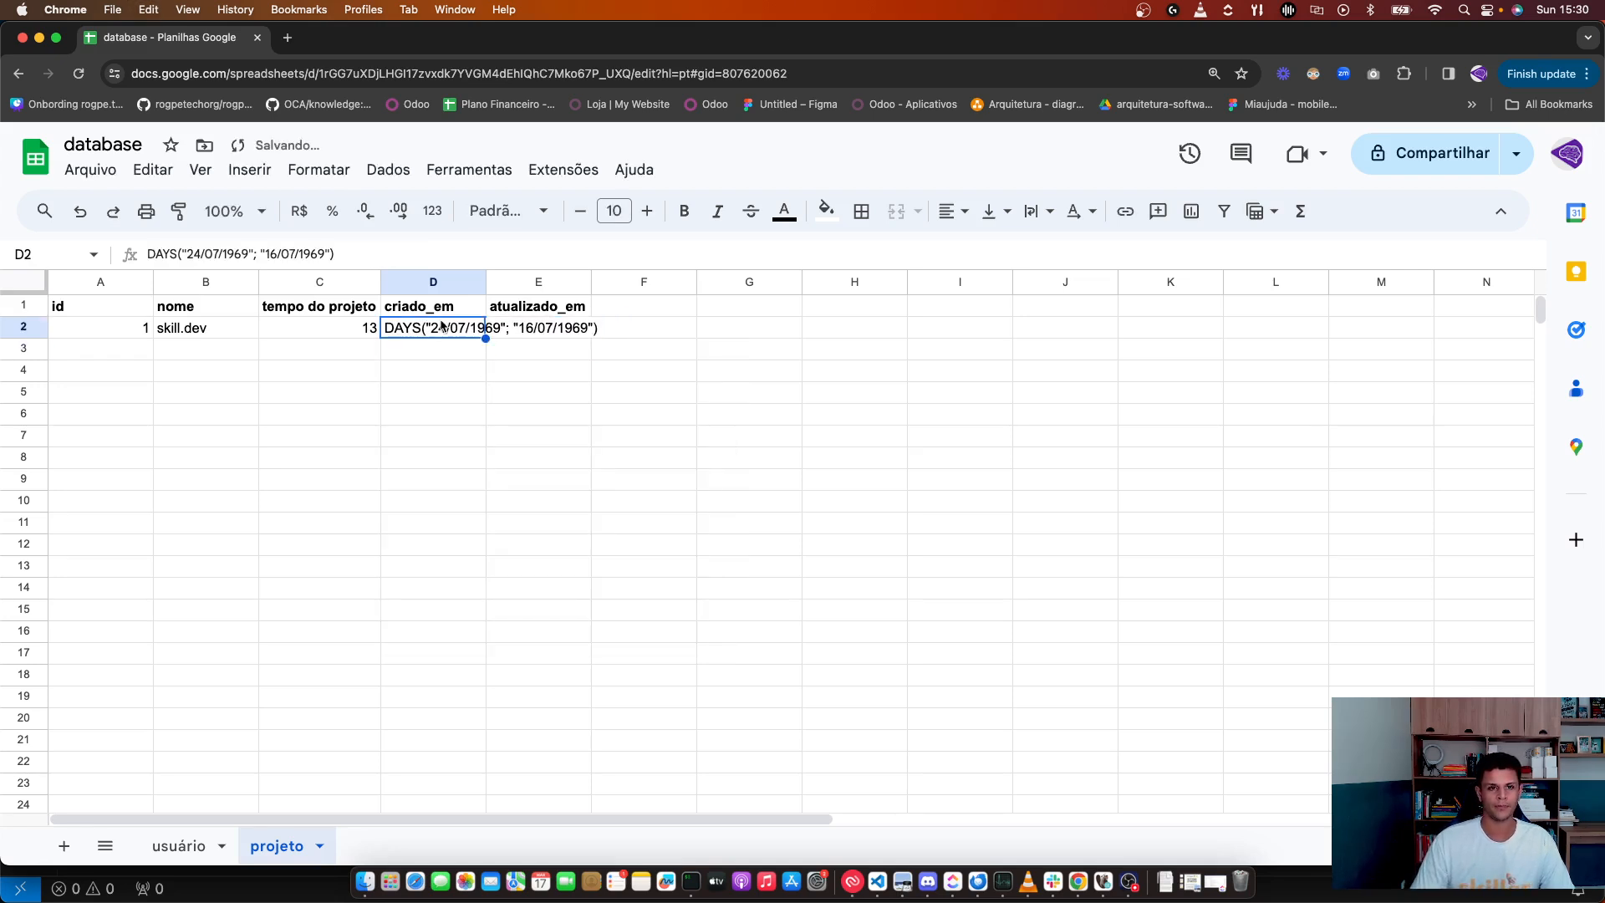
key(BackSpace)
key(BackSpace)
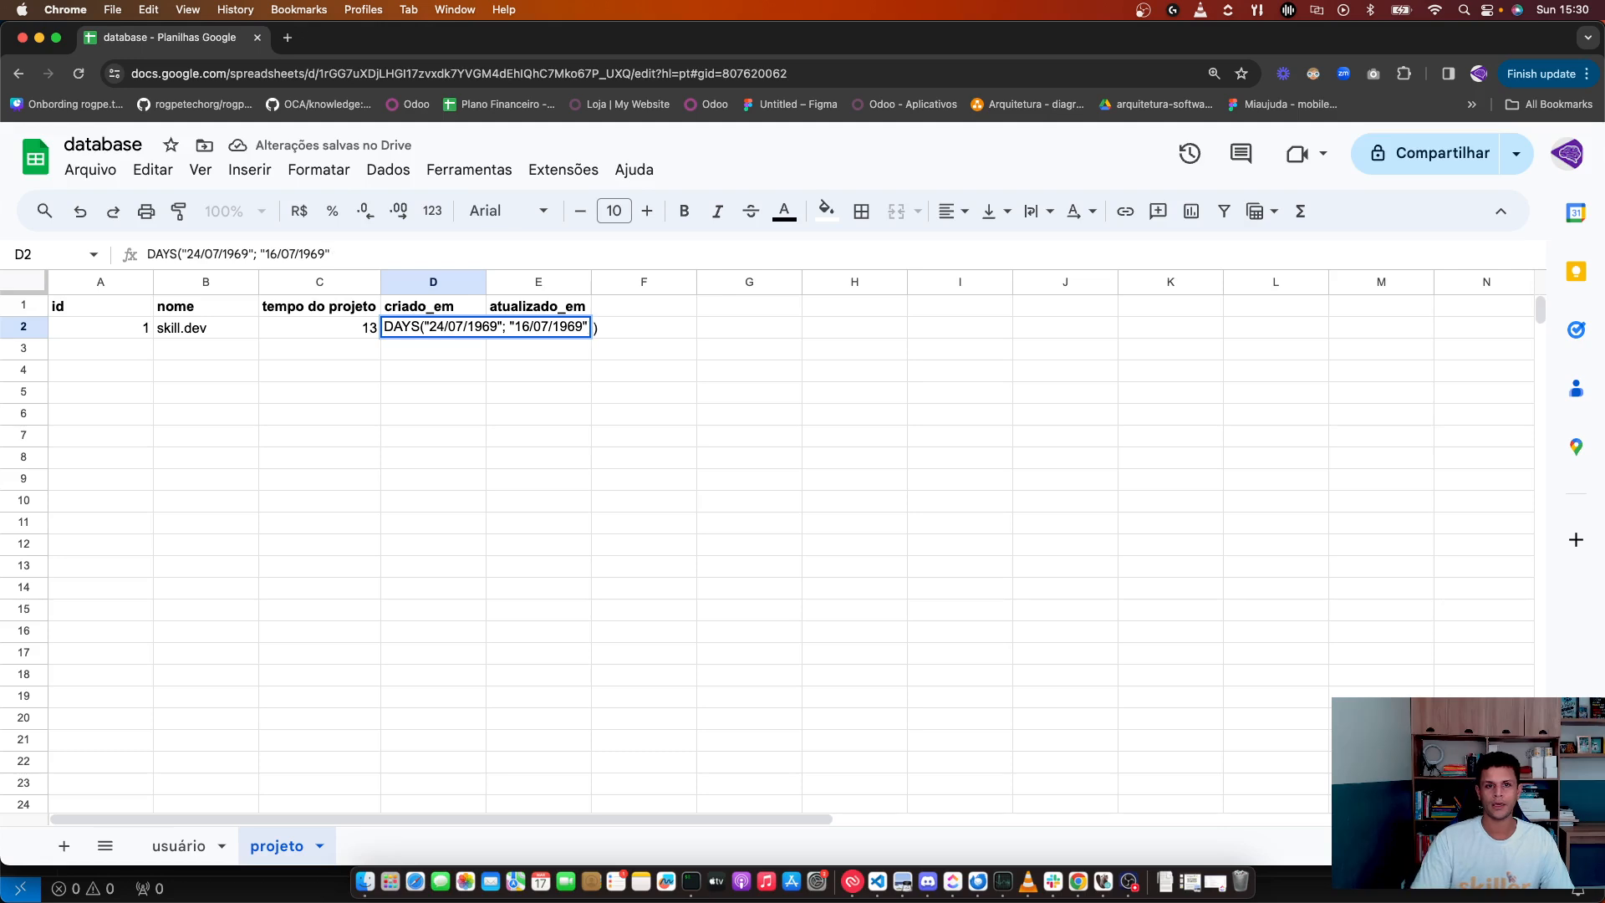
key(Left)
key(Left)
key(Left)
key(Left)
key(Left)
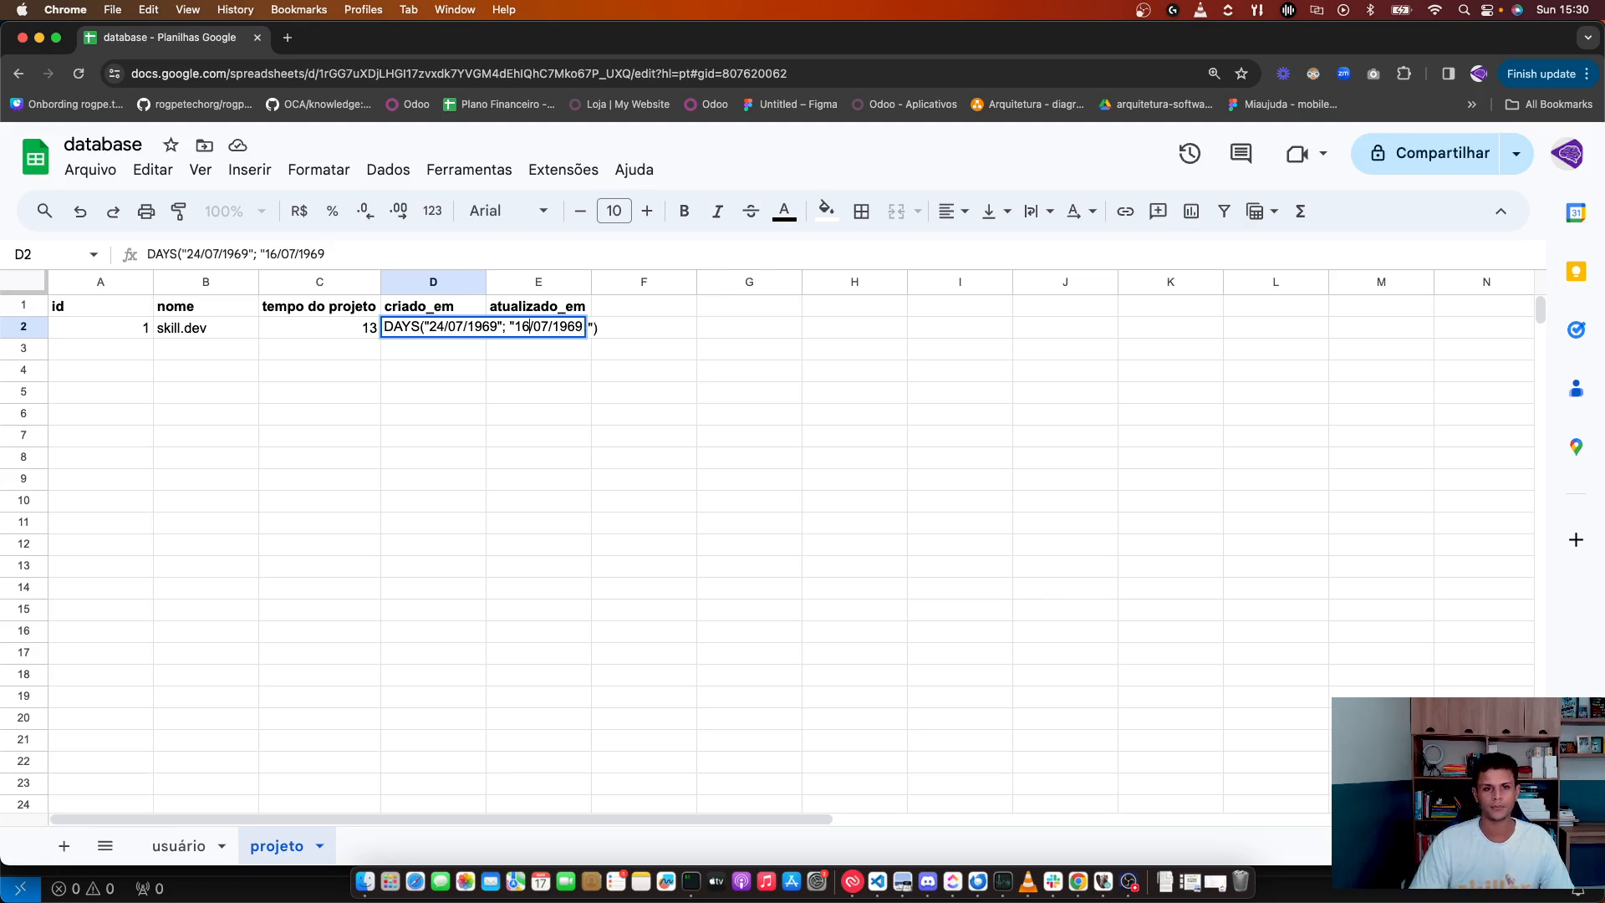
key(shift+super+Left)
key(BackSpace)
key(Return)
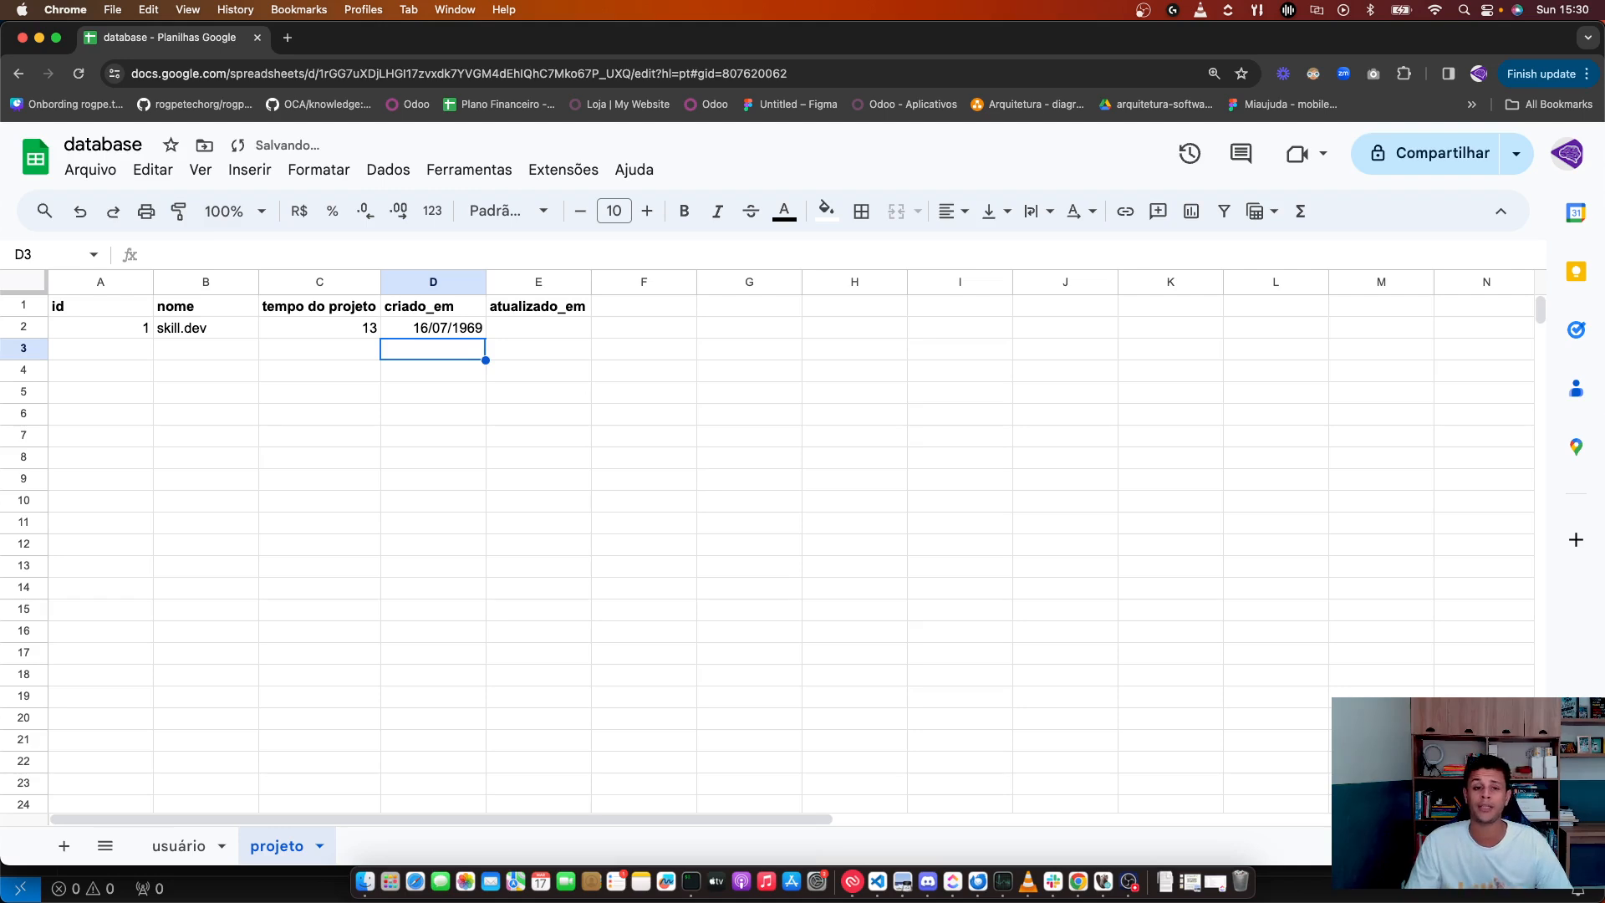
Step: Copy the D2 date and undo an accidental move of it to D3
click(516, 335)
key(Left)
key(super+c)
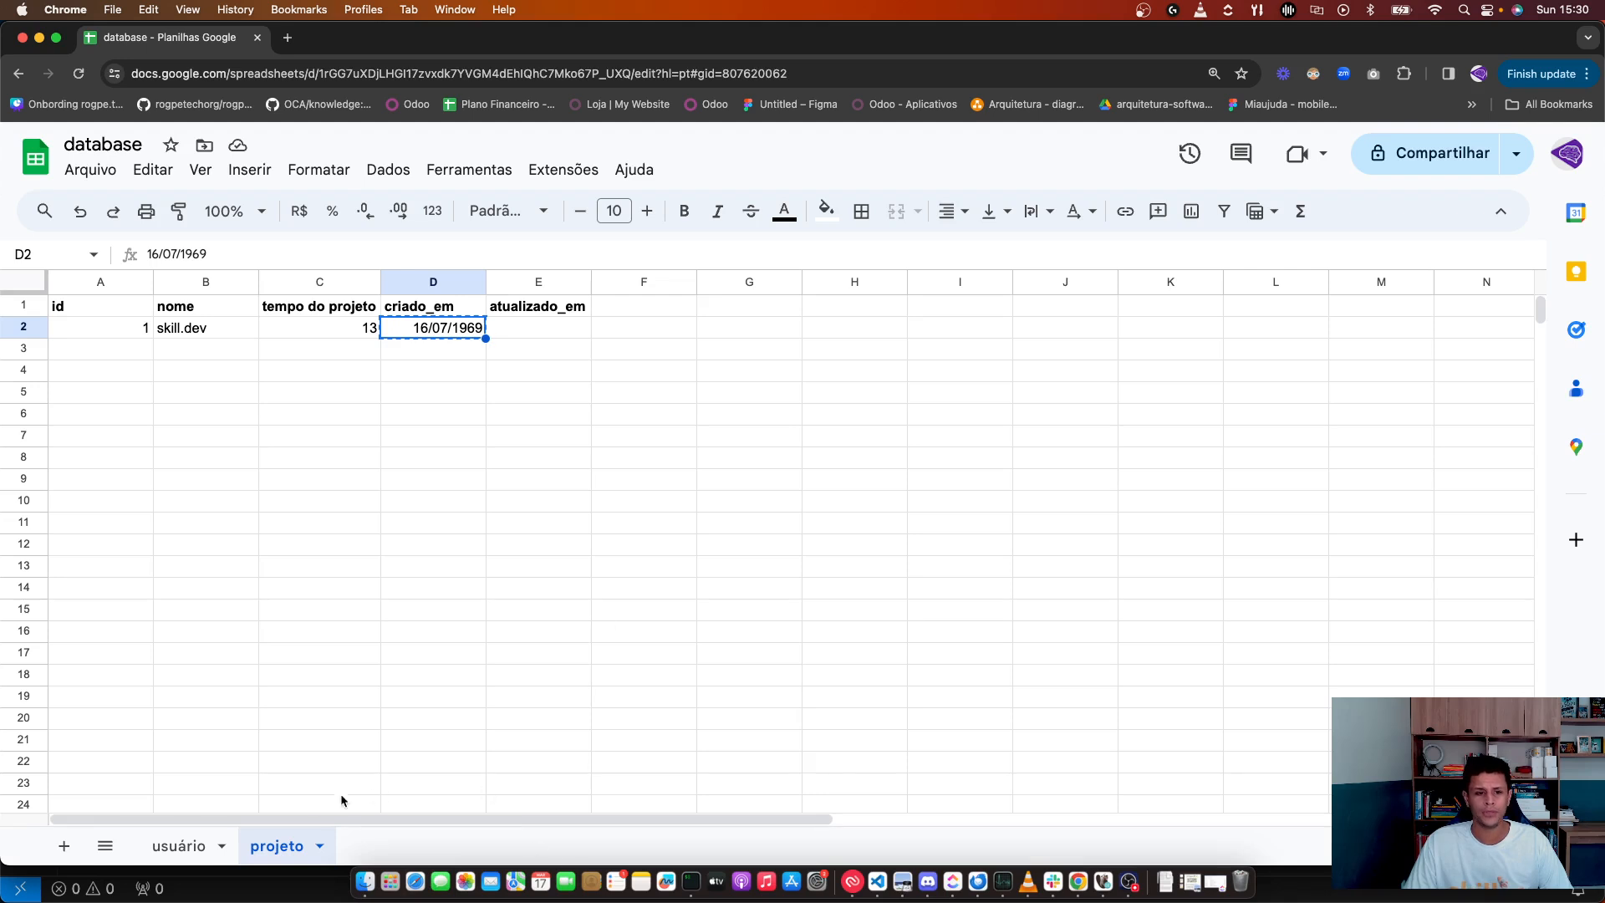
drag(431, 341, 432, 346)
click(433, 328)
key(super+z)
click(444, 353)
click(435, 313)
Step: Change the criado_em date in D2 to 17/03/2024
double_click(433, 325)
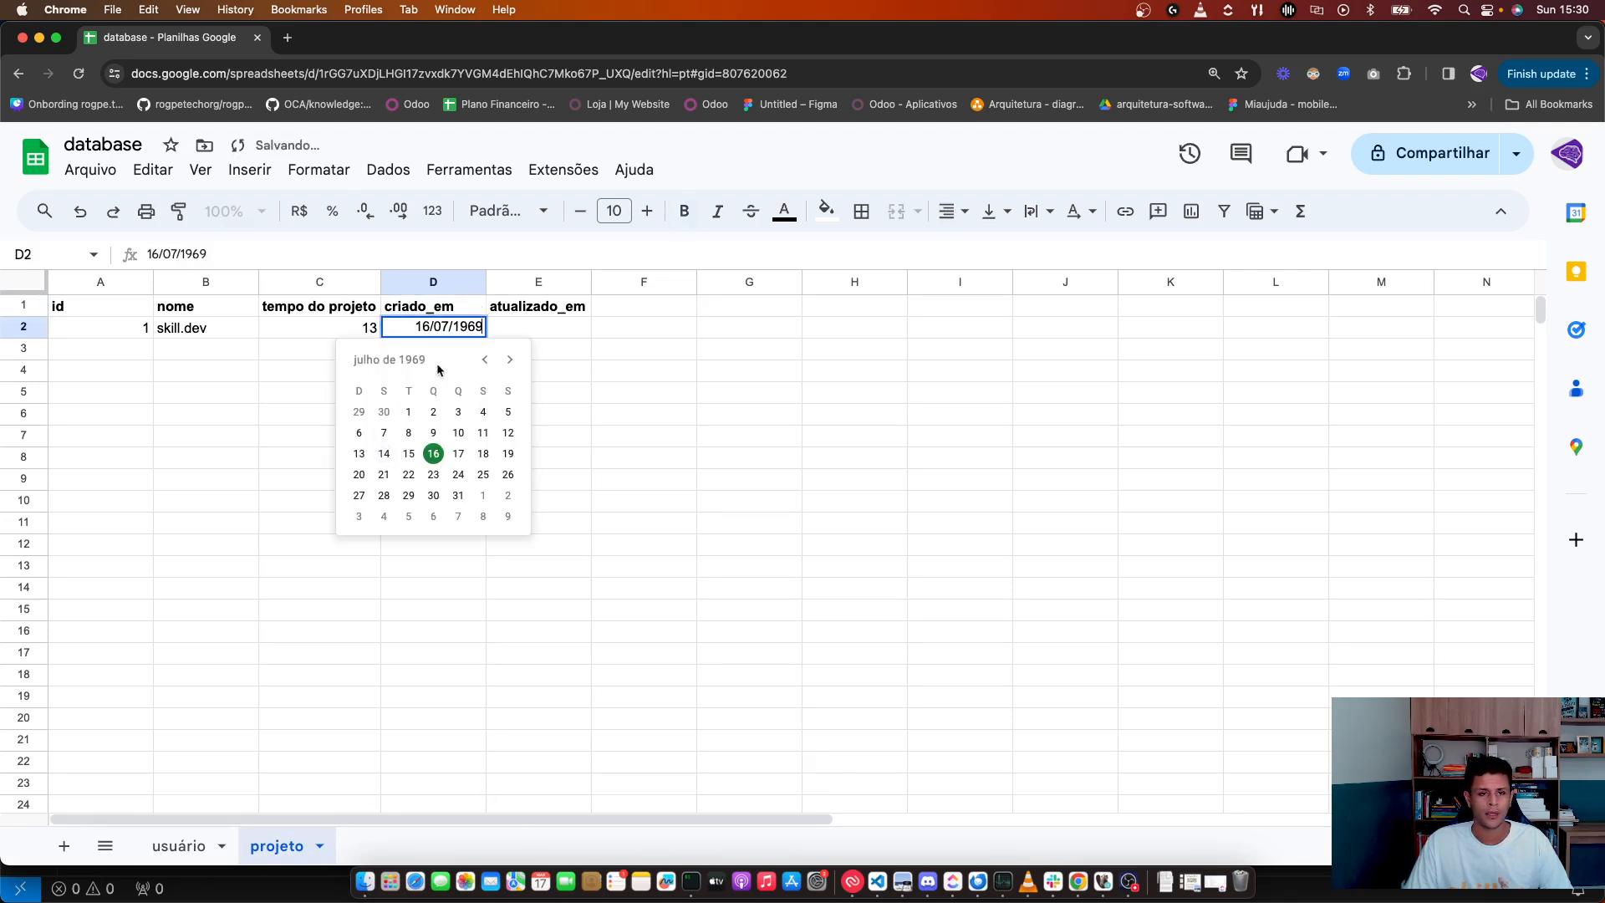
click(509, 360)
click(509, 359)
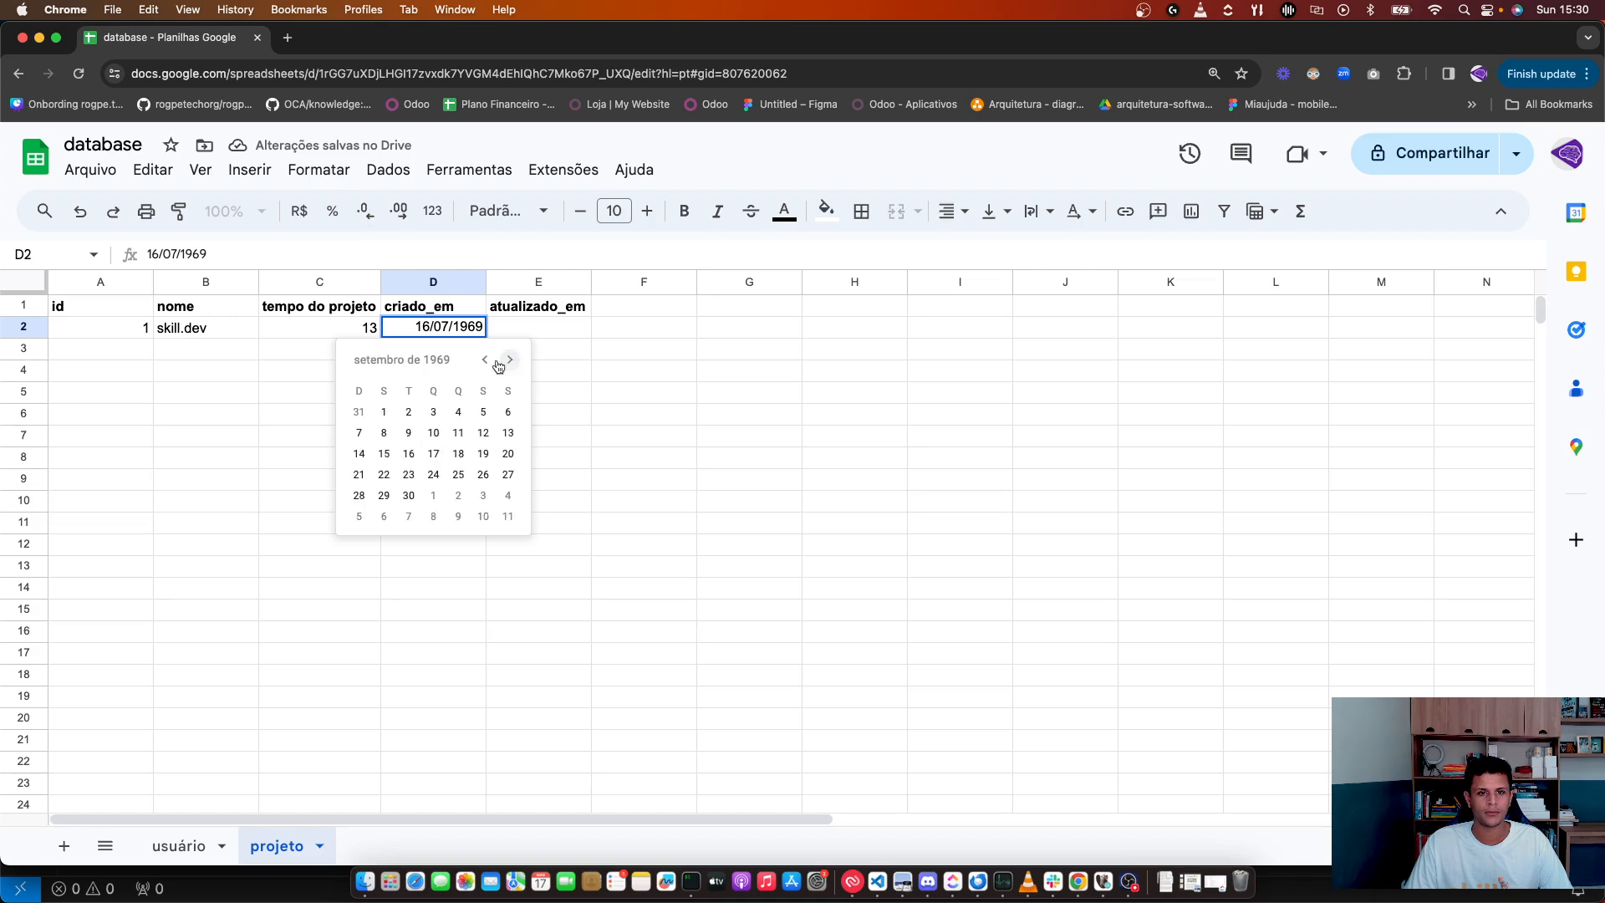
double_click(469, 326)
text(2024)
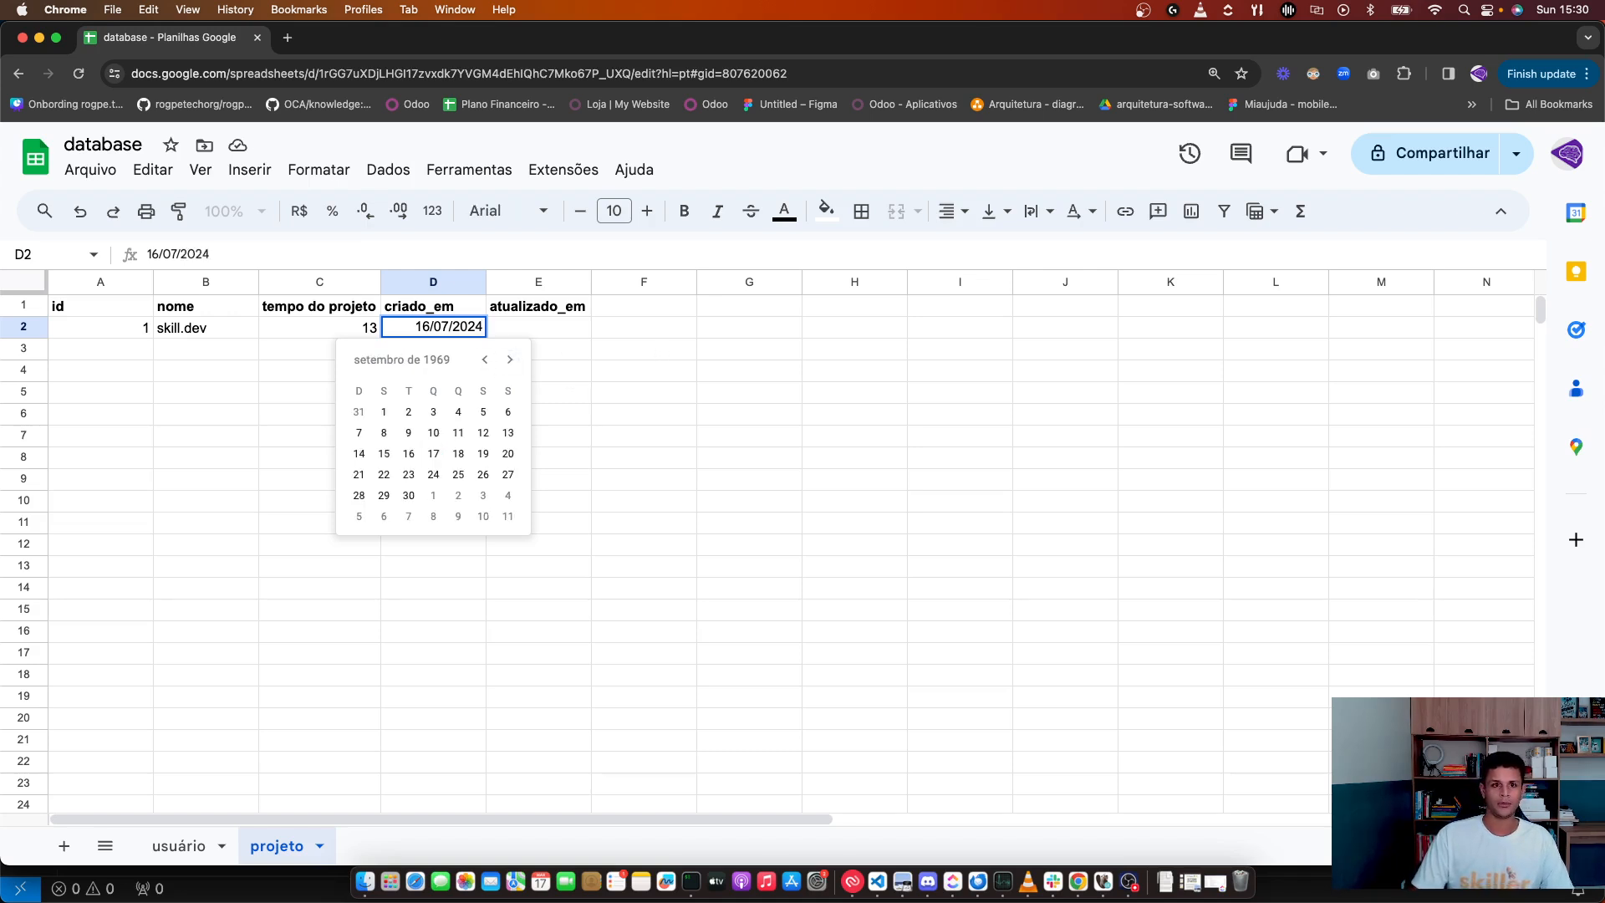
key(BackSpace)
text(3)
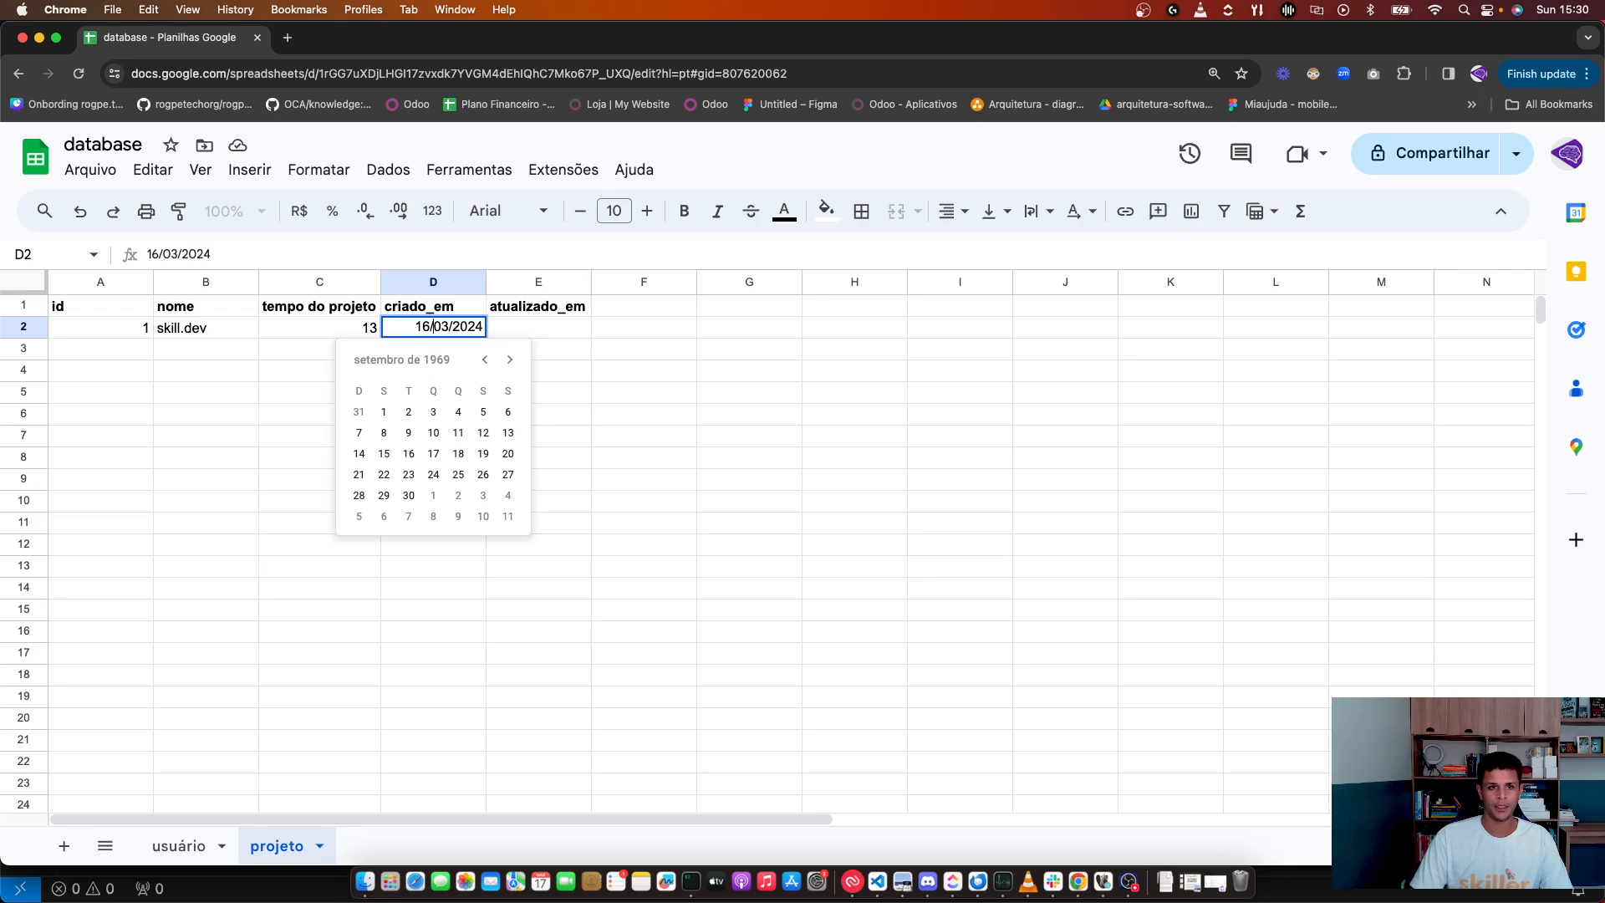
key(shift+Left)
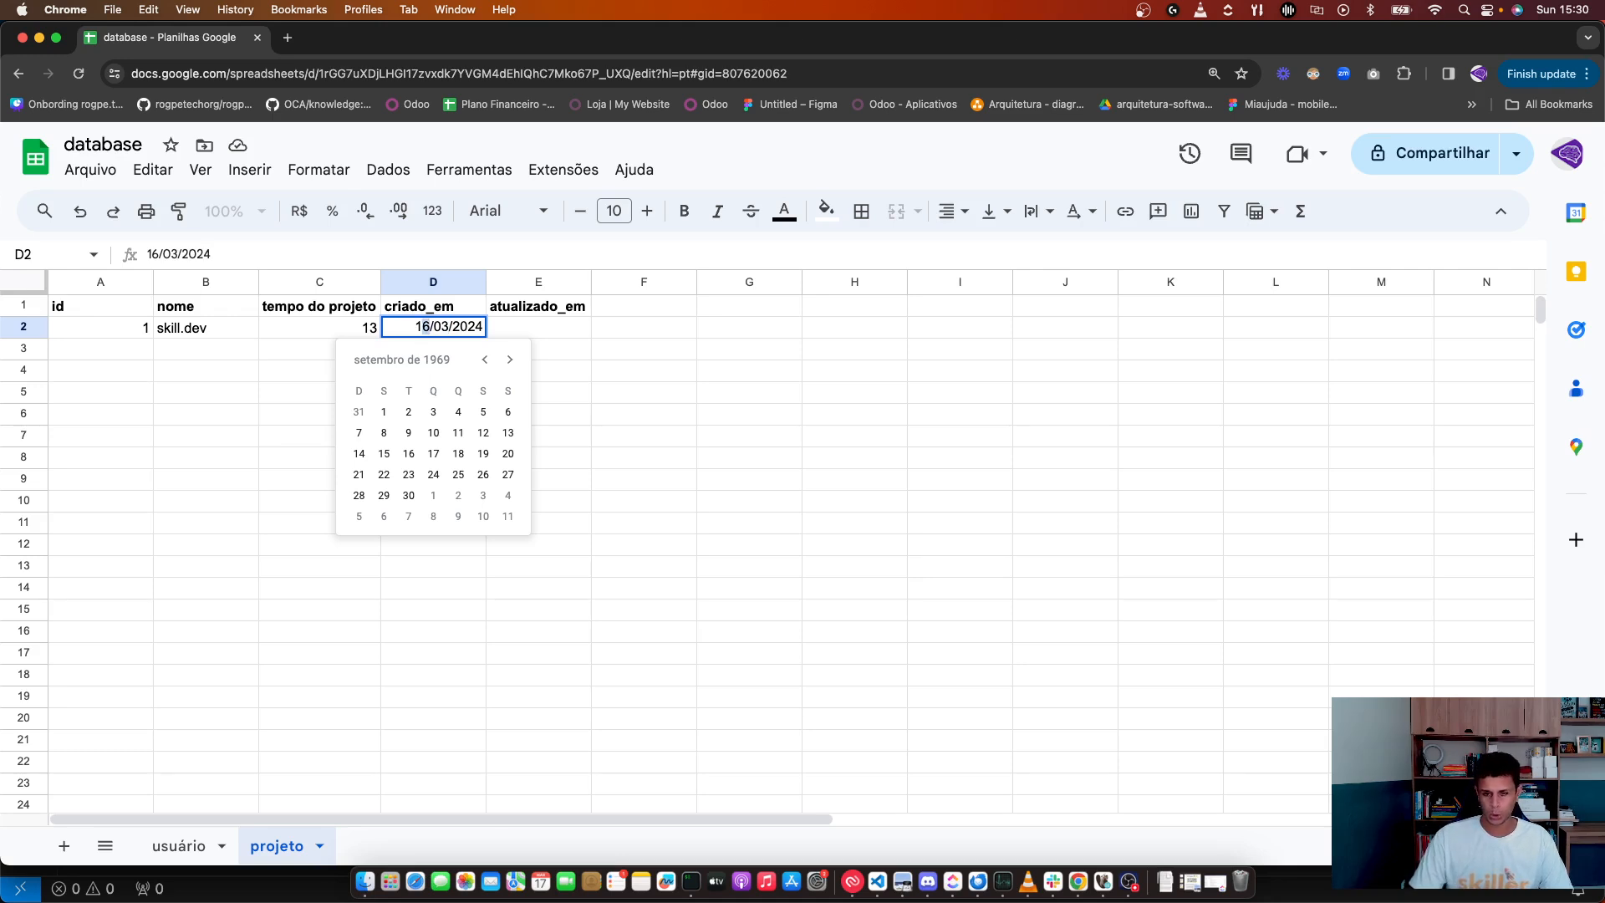
key(BackSpace)
text(7)
key(Return)
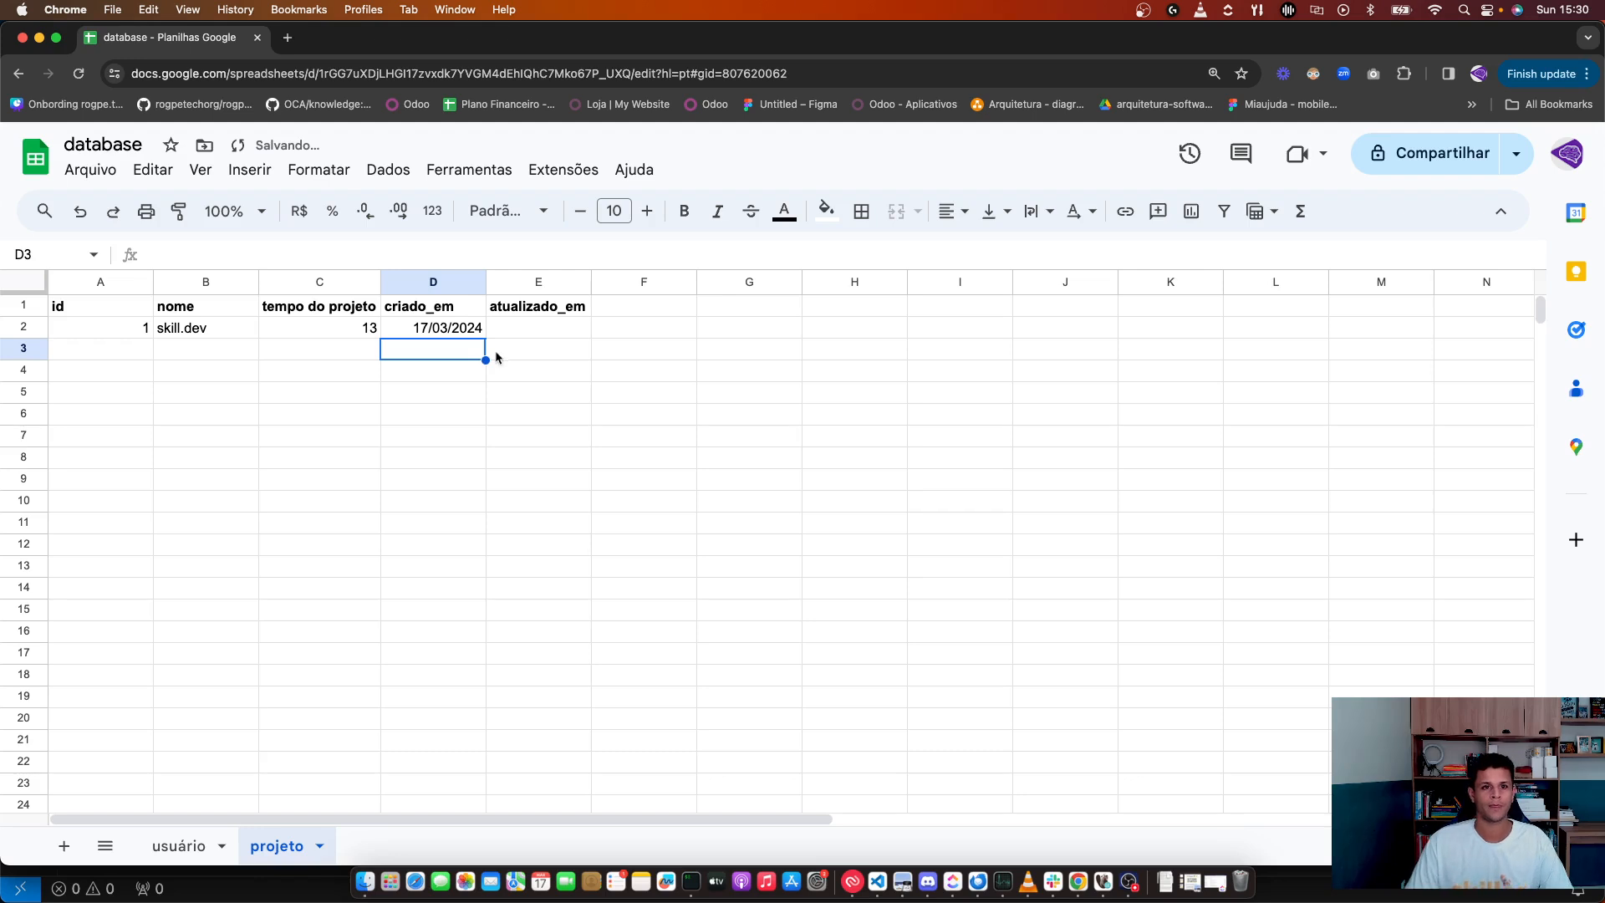
Step: Copy 17/03/2024 from D2 into the atualizado_em cell E2
click(435, 320)
double_click(435, 320)
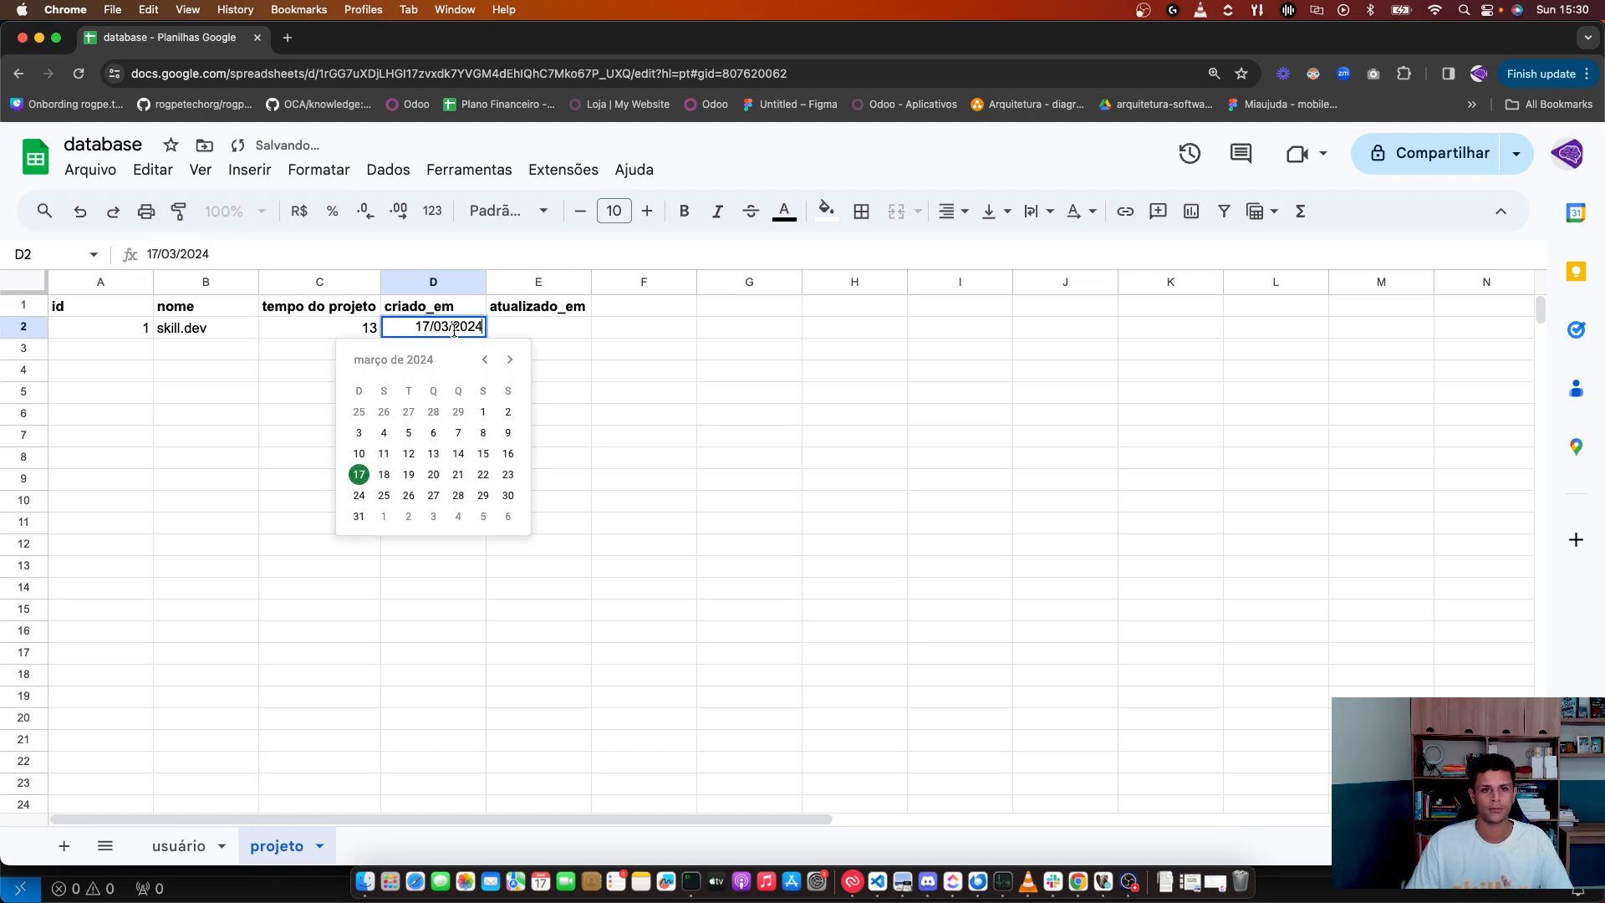
click(672, 441)
click(513, 334)
click(457, 335)
key(cmd+c)
click(522, 335)
key(cmd+v)
click(548, 370)
click(443, 333)
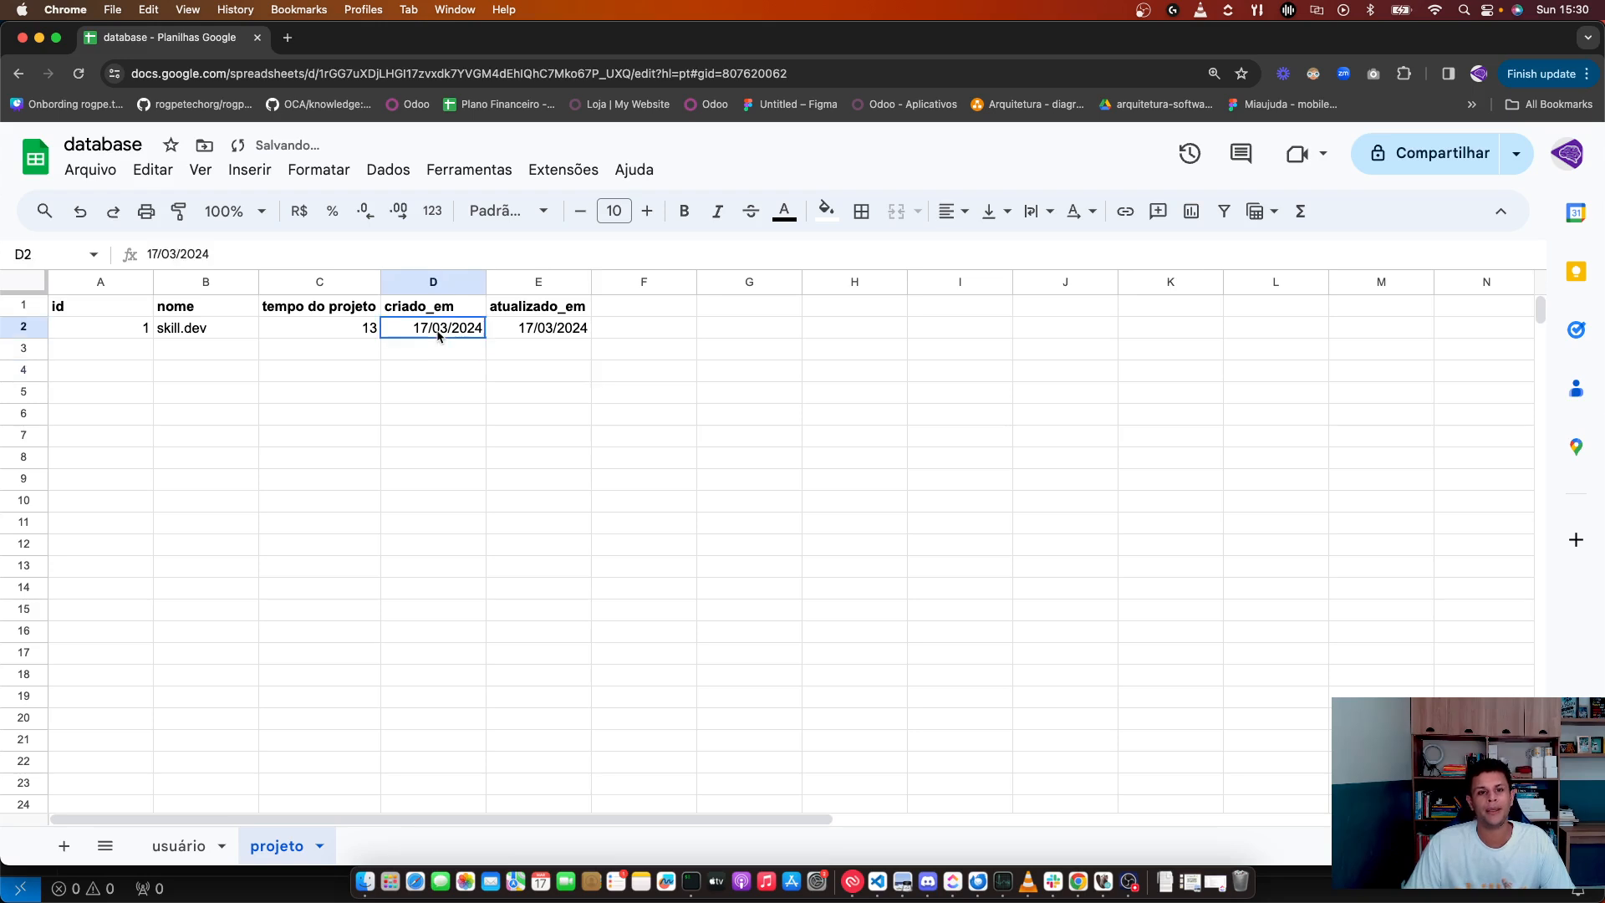
click(518, 334)
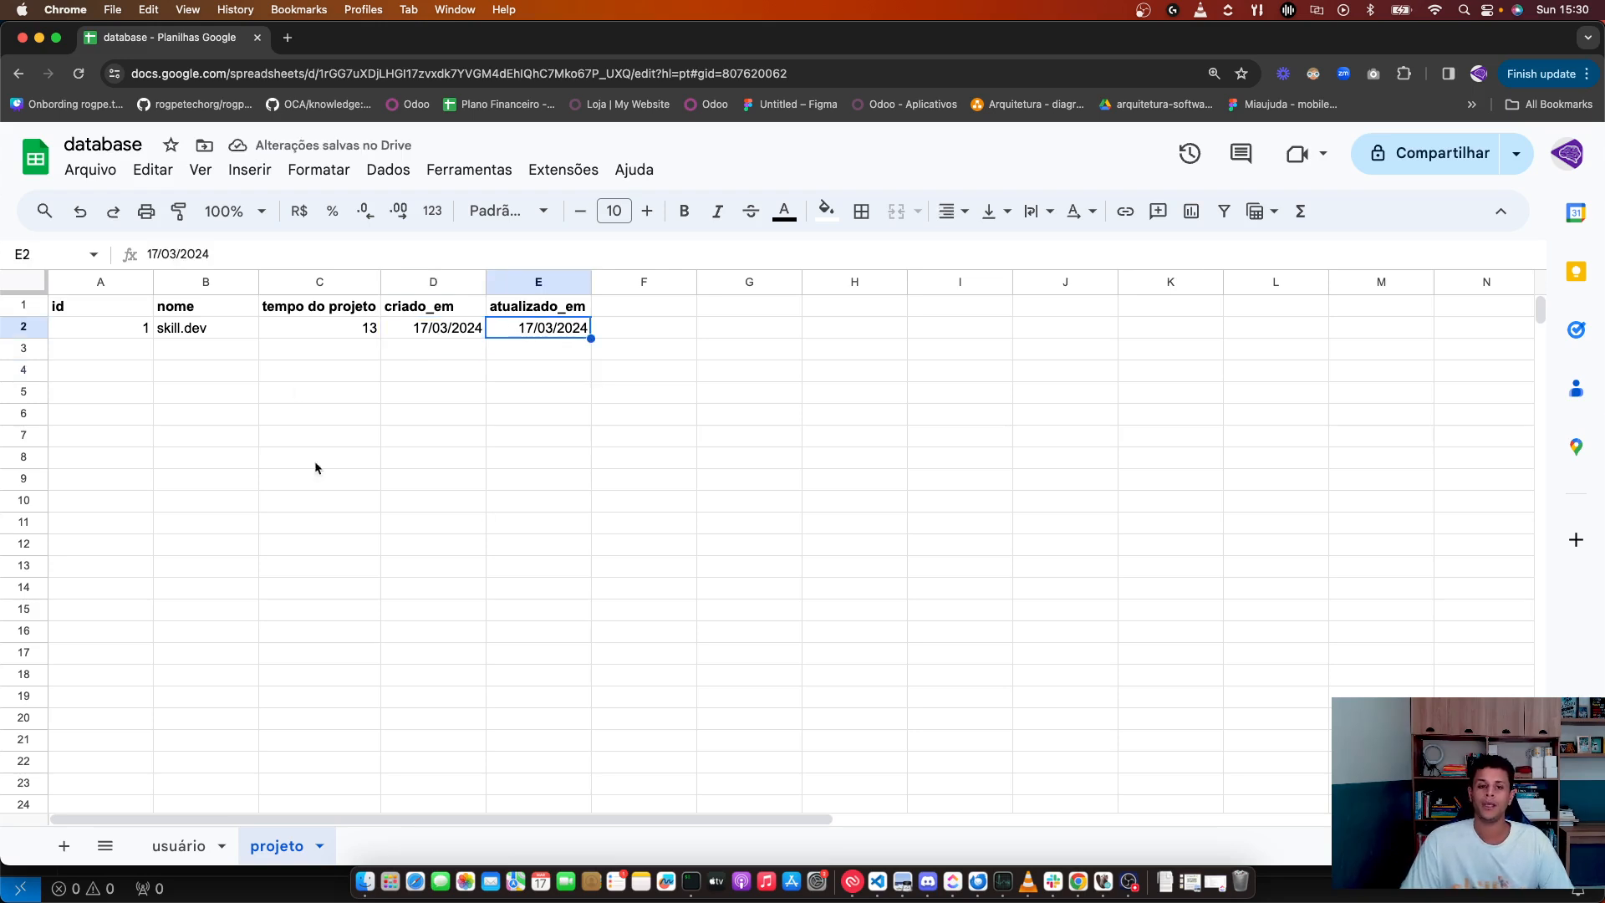
click(204, 427)
Step: Use the date pickers to set criado_em to 13/03/2024 and atualizado_em to 17/03/2024
click(73, 369)
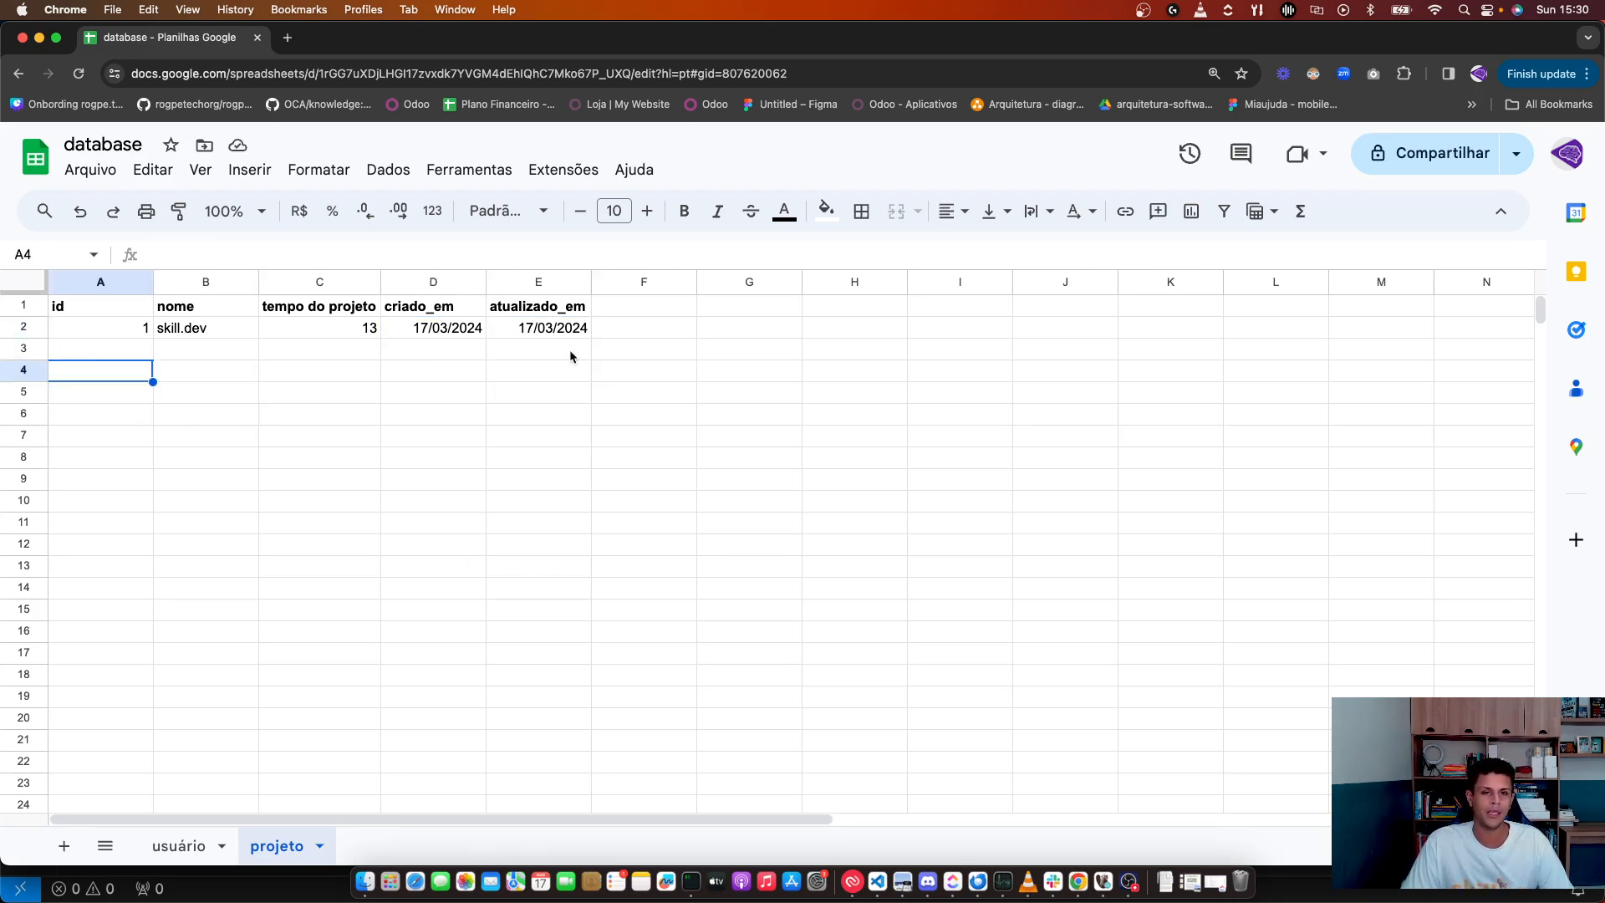
double_click(562, 327)
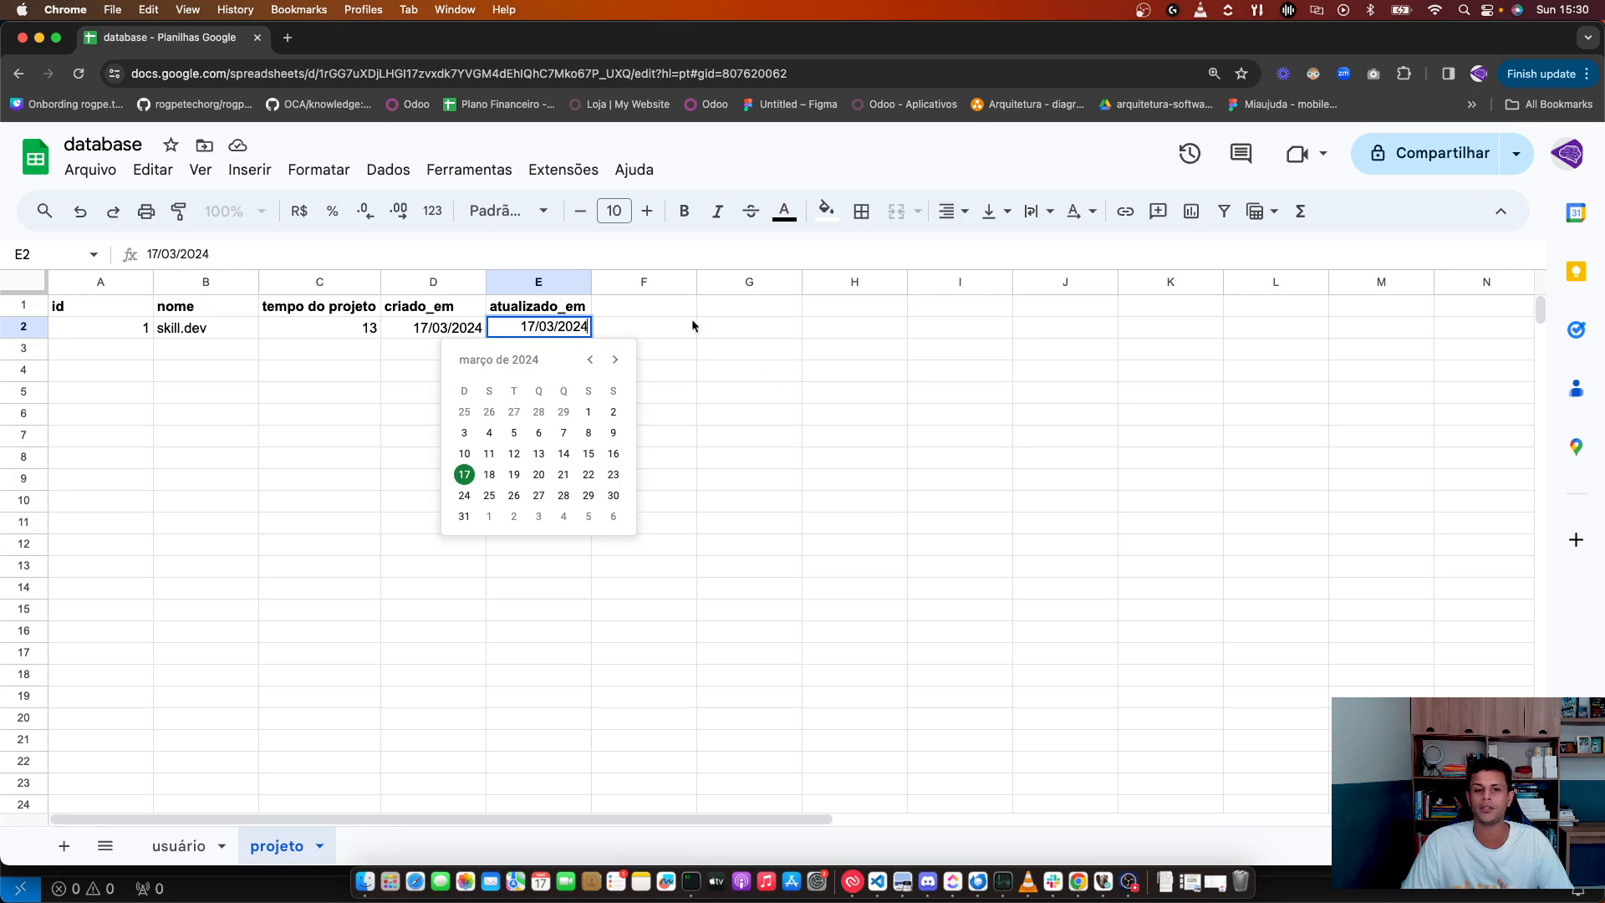
click(587, 453)
double_click(451, 327)
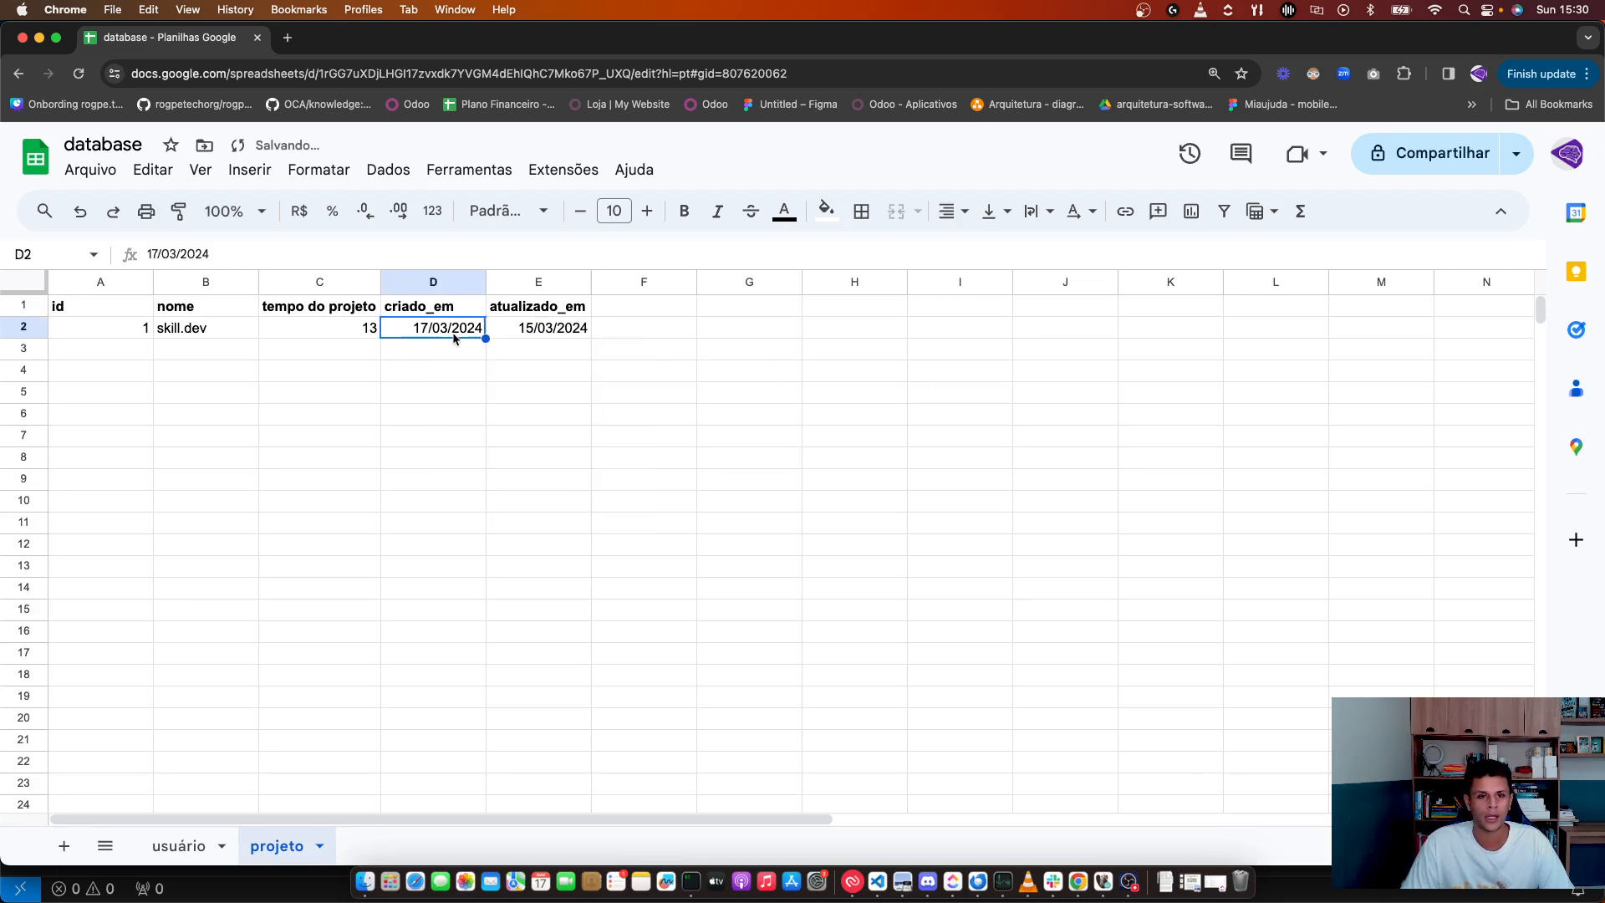
click(434, 453)
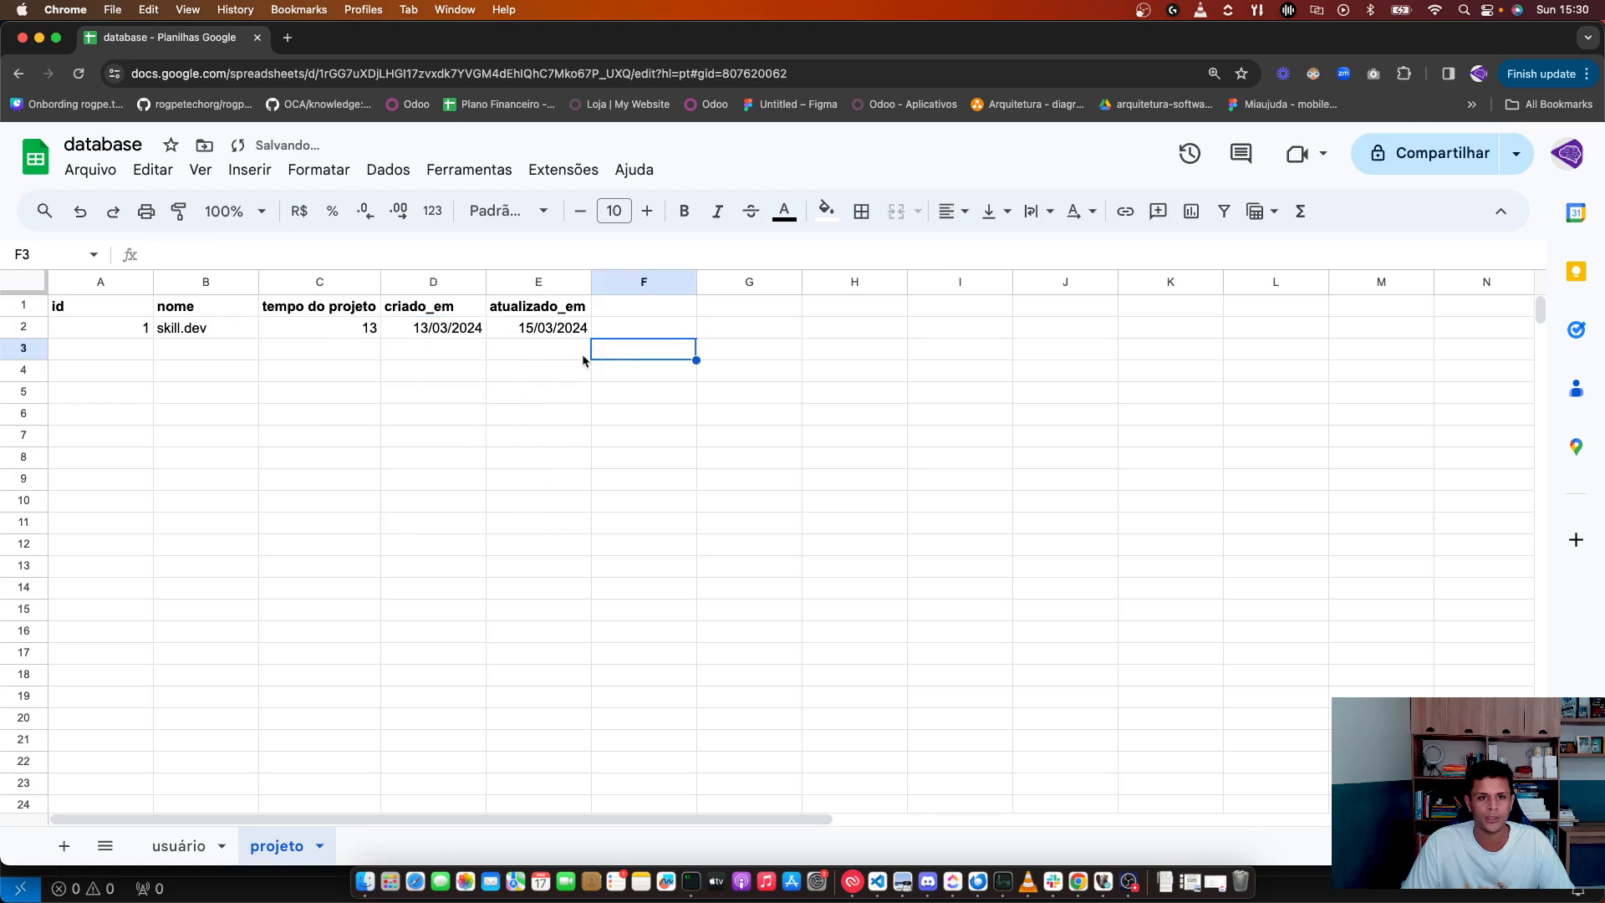
click(542, 330)
double_click(544, 333)
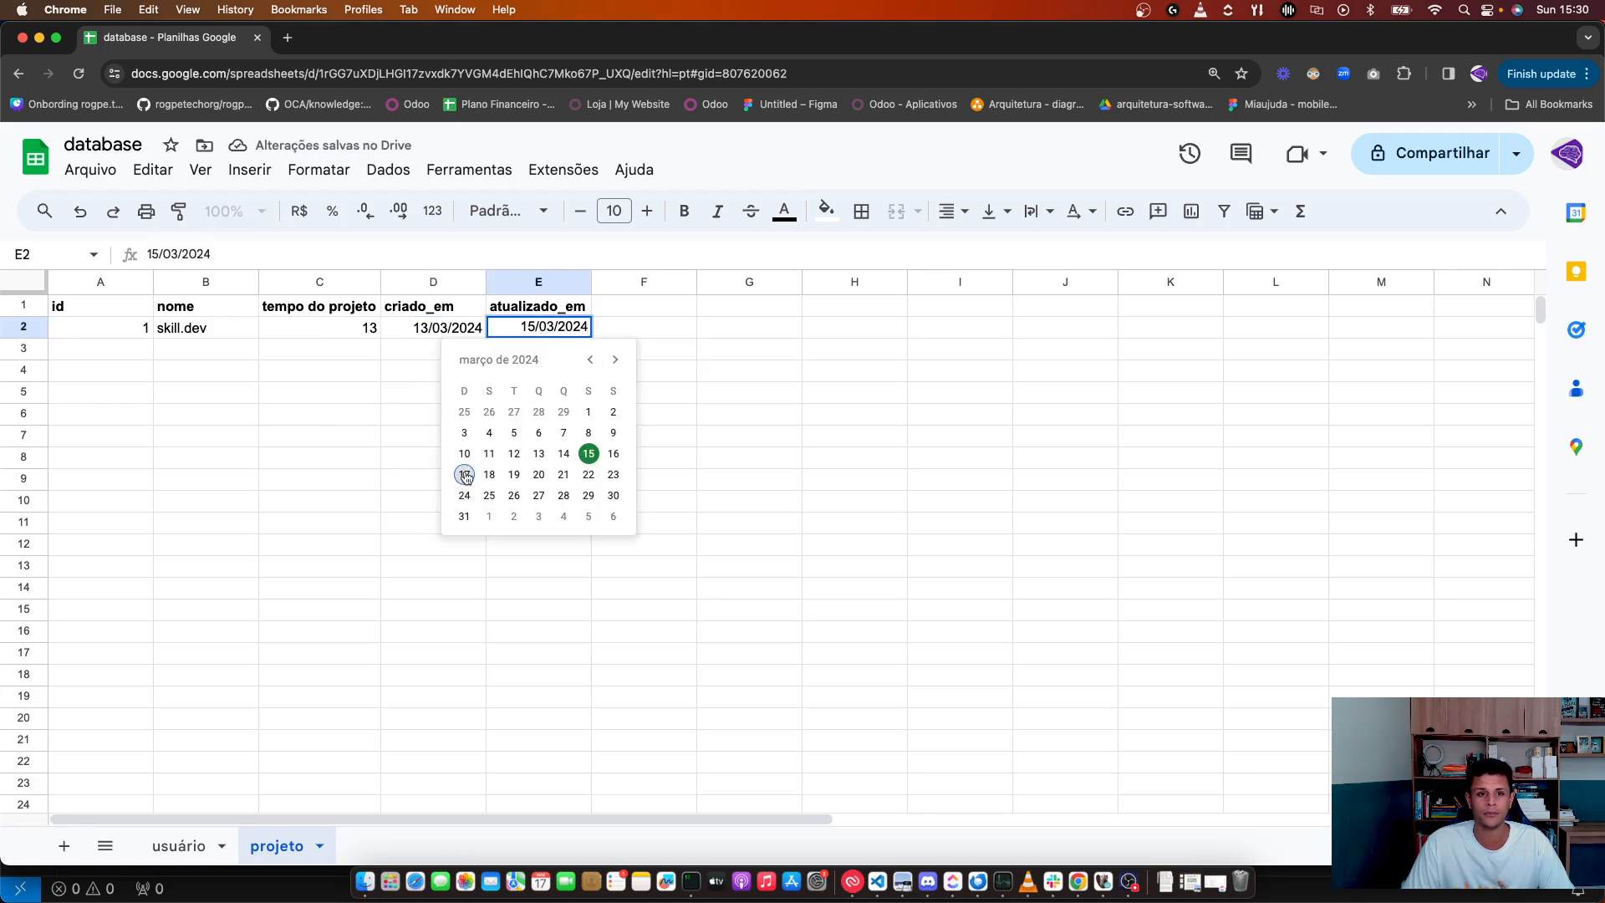
click(465, 474)
drag(728, 479, 702, 500)
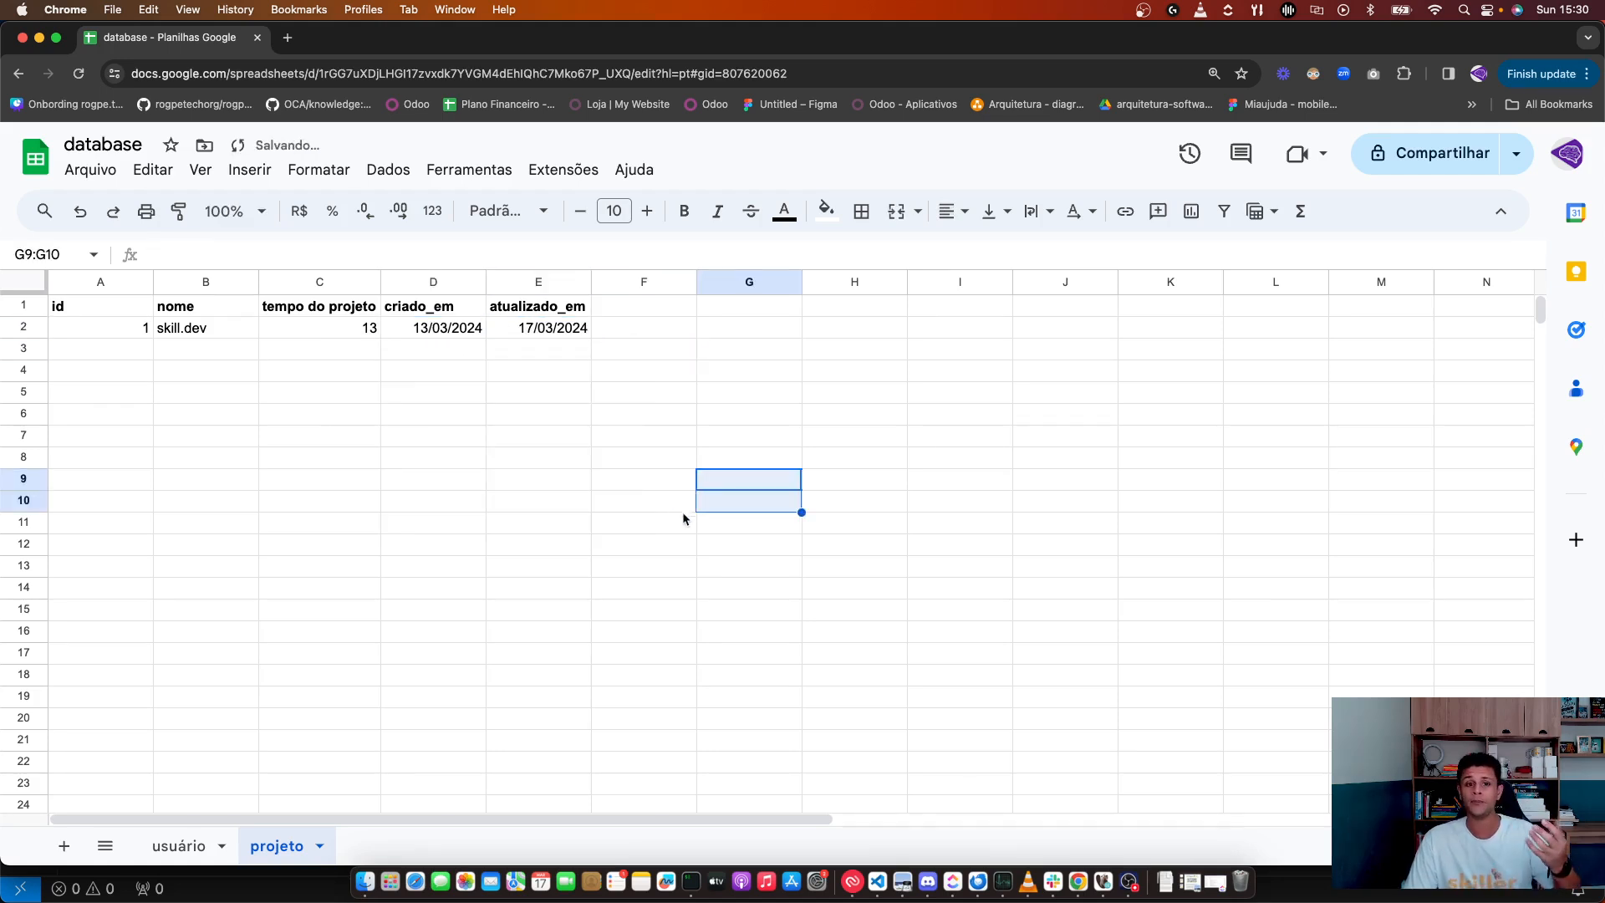
click(577, 458)
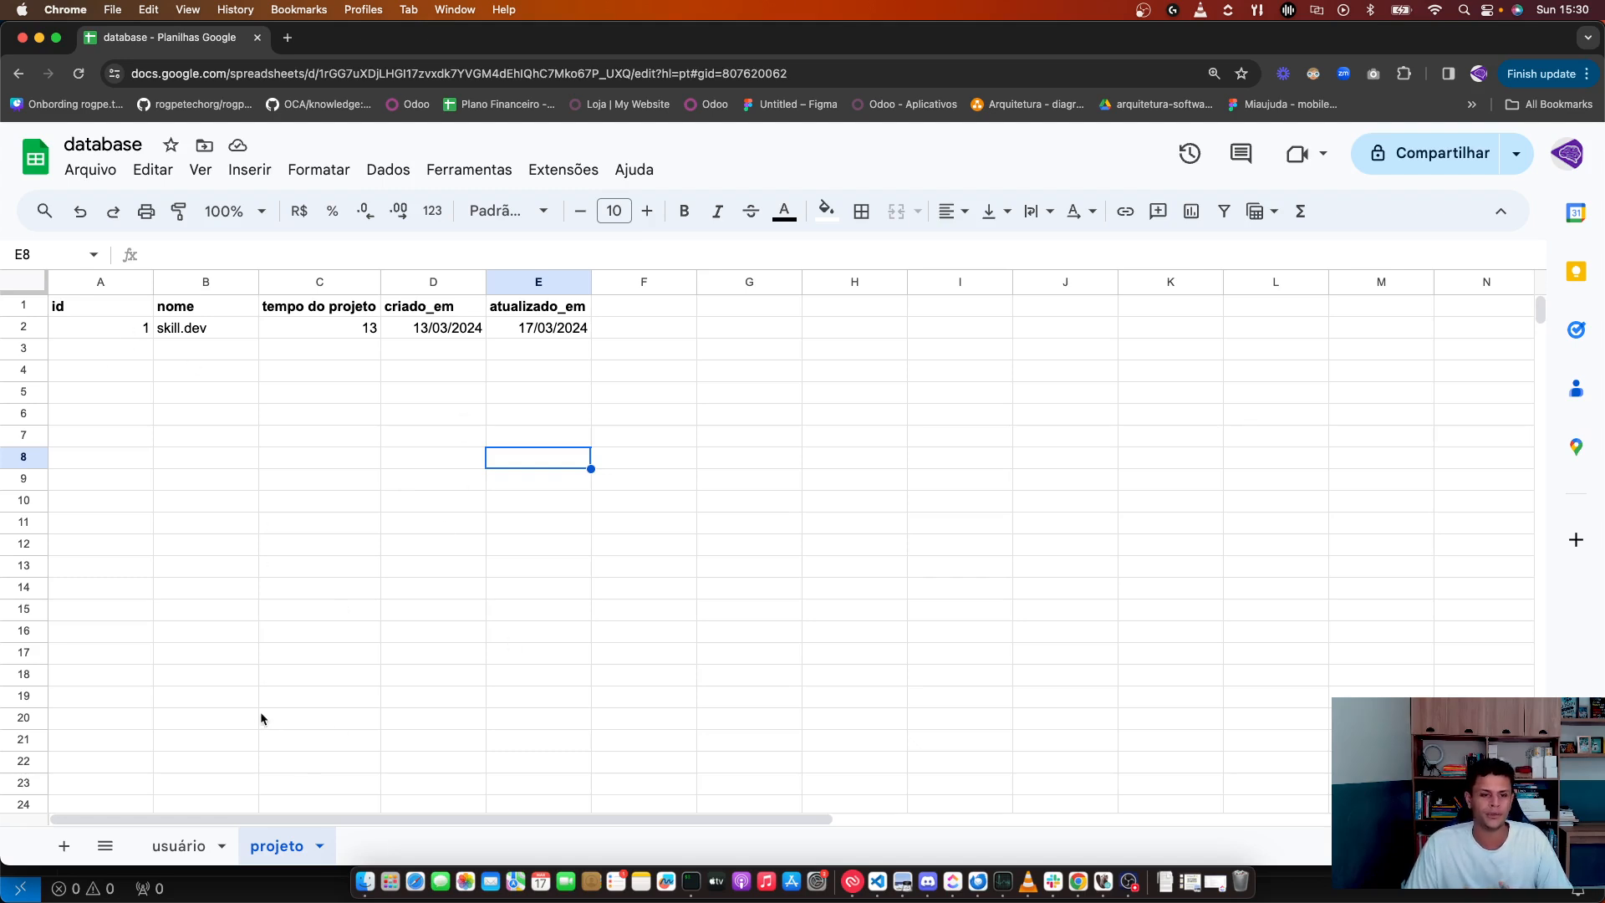
Step: Compare the usuário and projeto sheets, ending on usuário
click(181, 840)
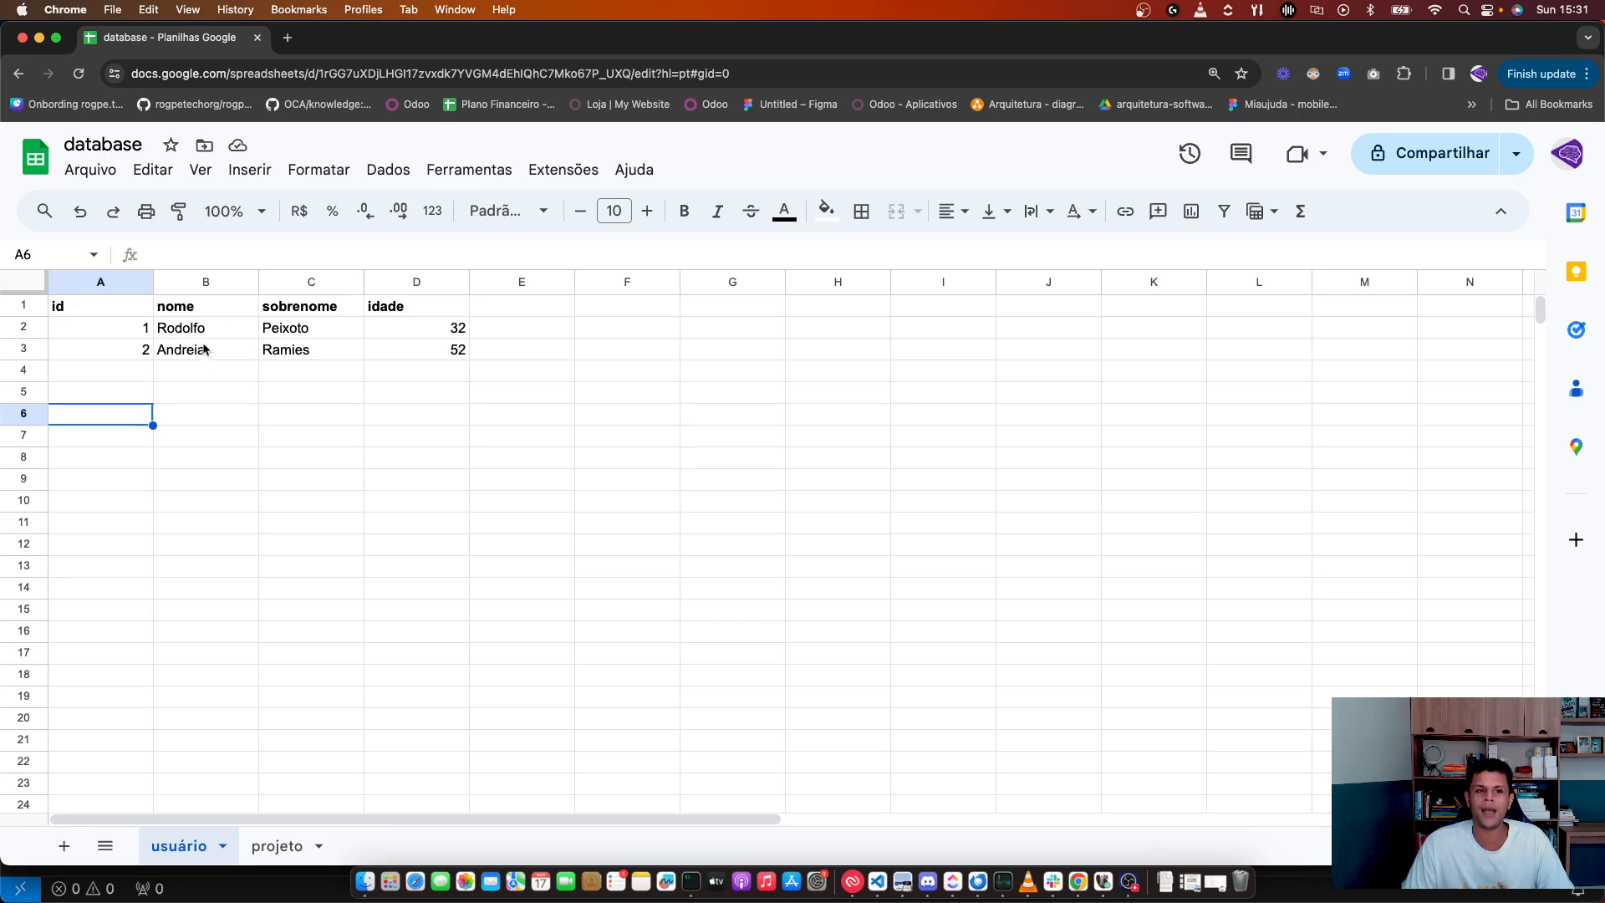
click(206, 333)
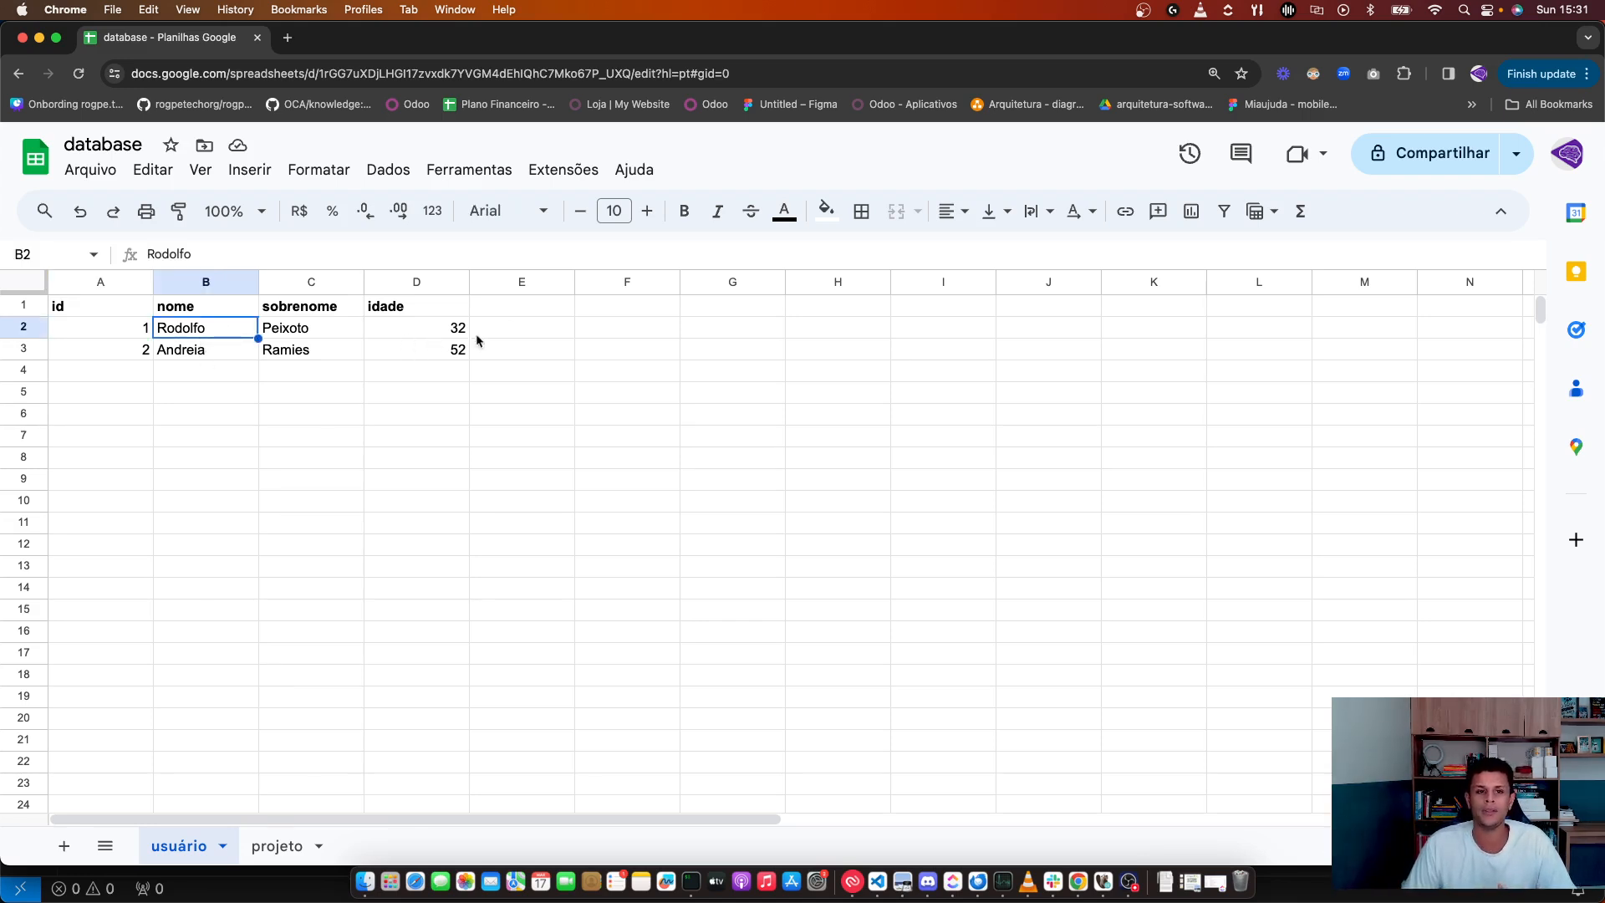
click(264, 848)
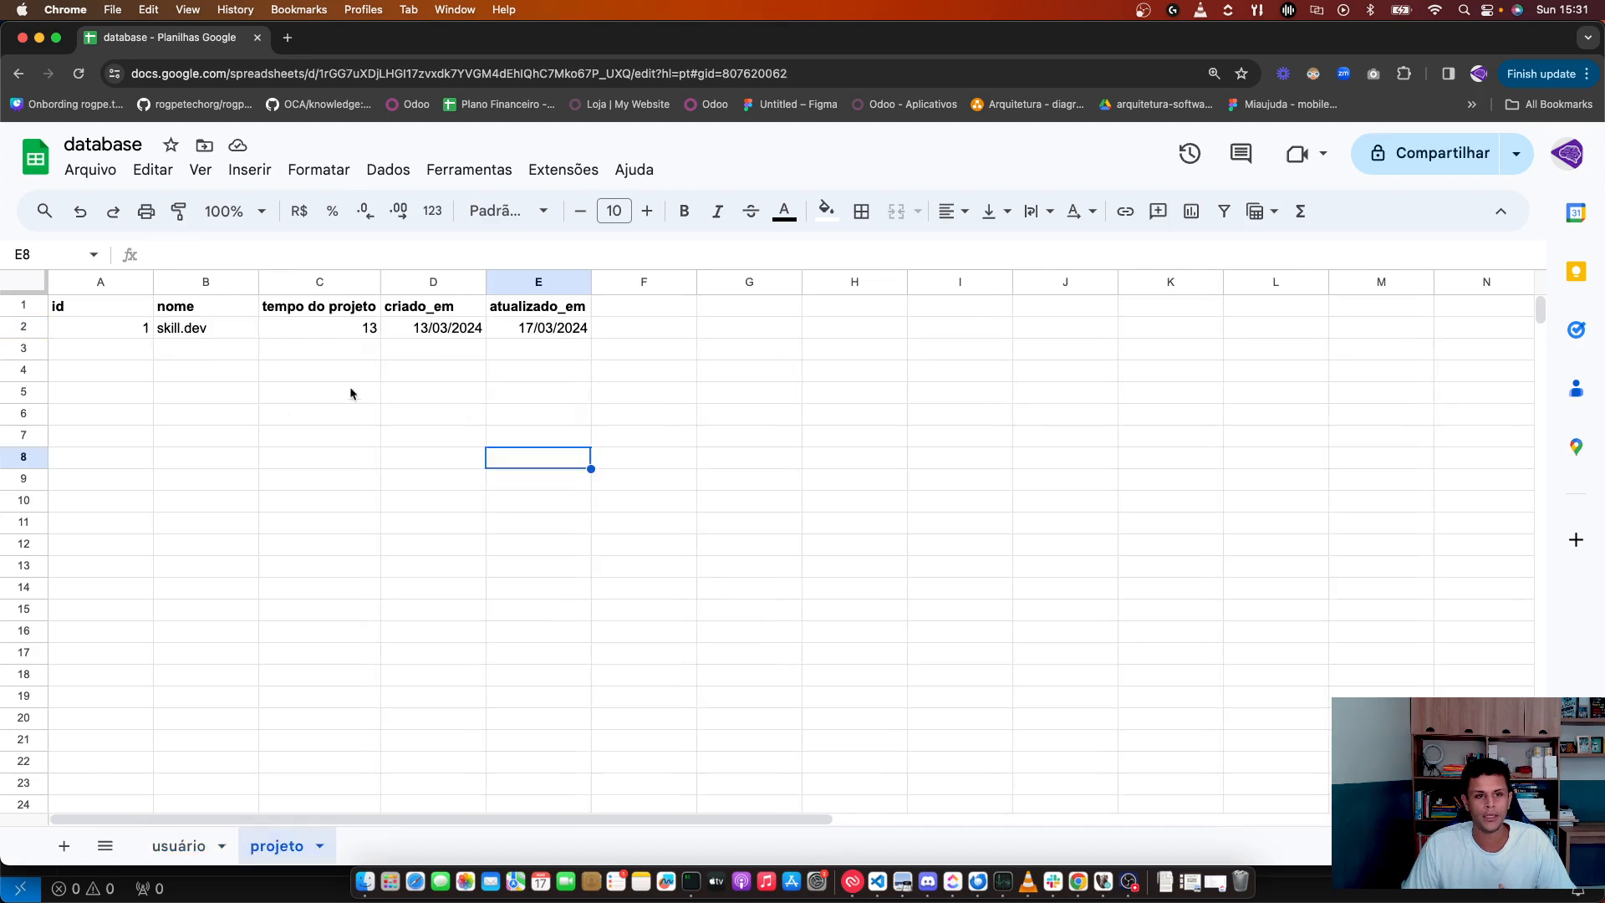
click(134, 330)
click(180, 846)
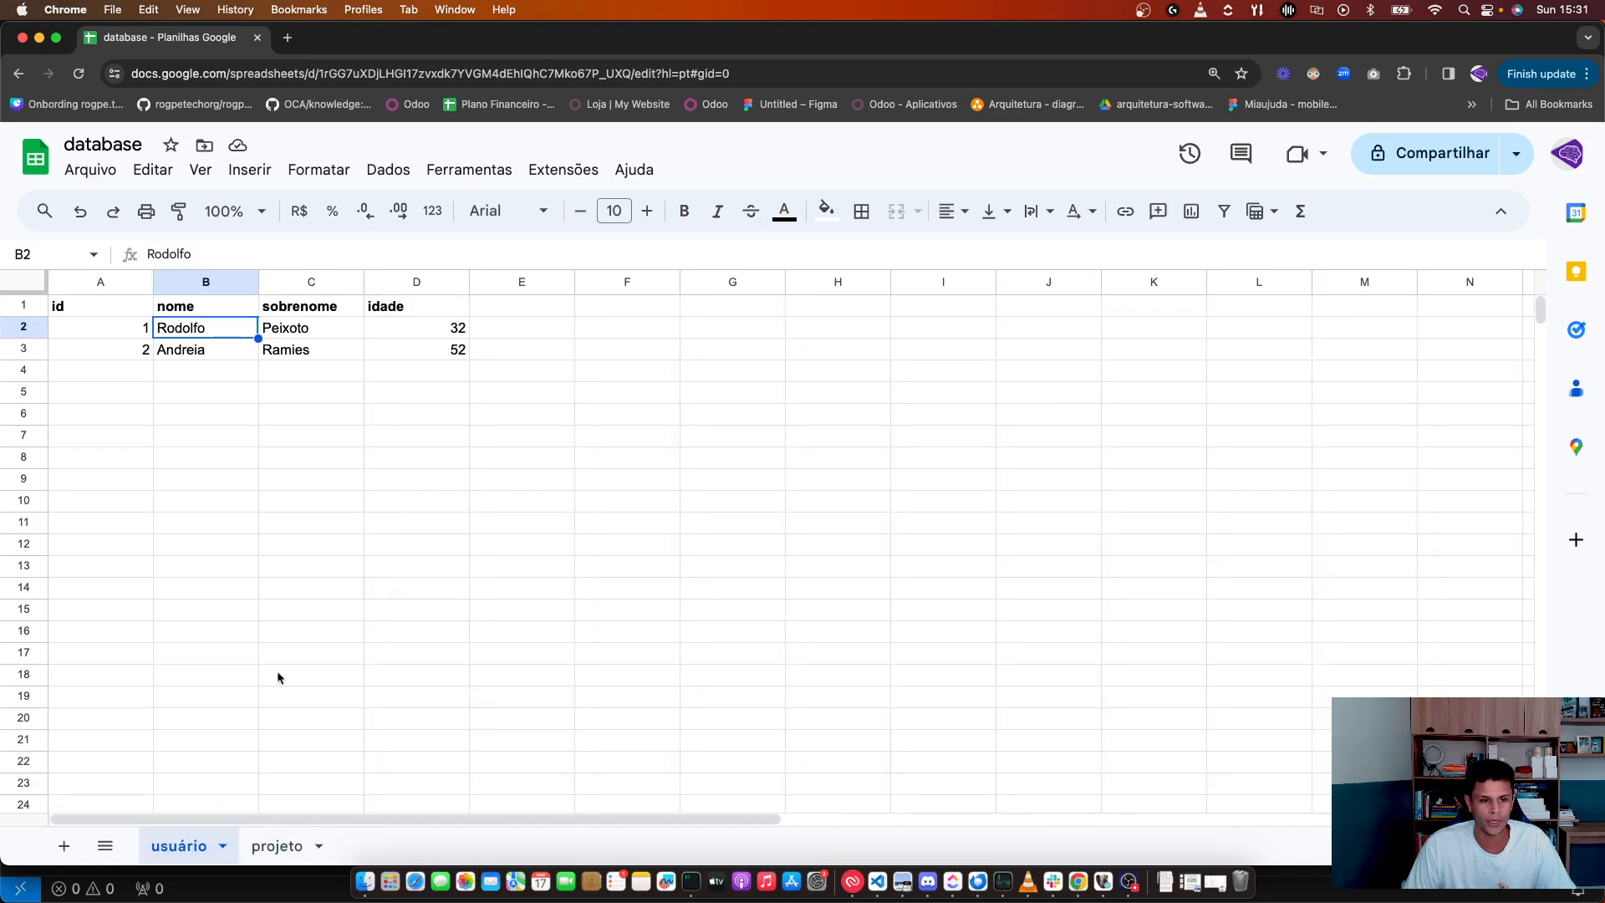
Step: Add a projeto_id header in E1 of usuário and give the first user projeto_id 1
click(520, 309)
text(projet)
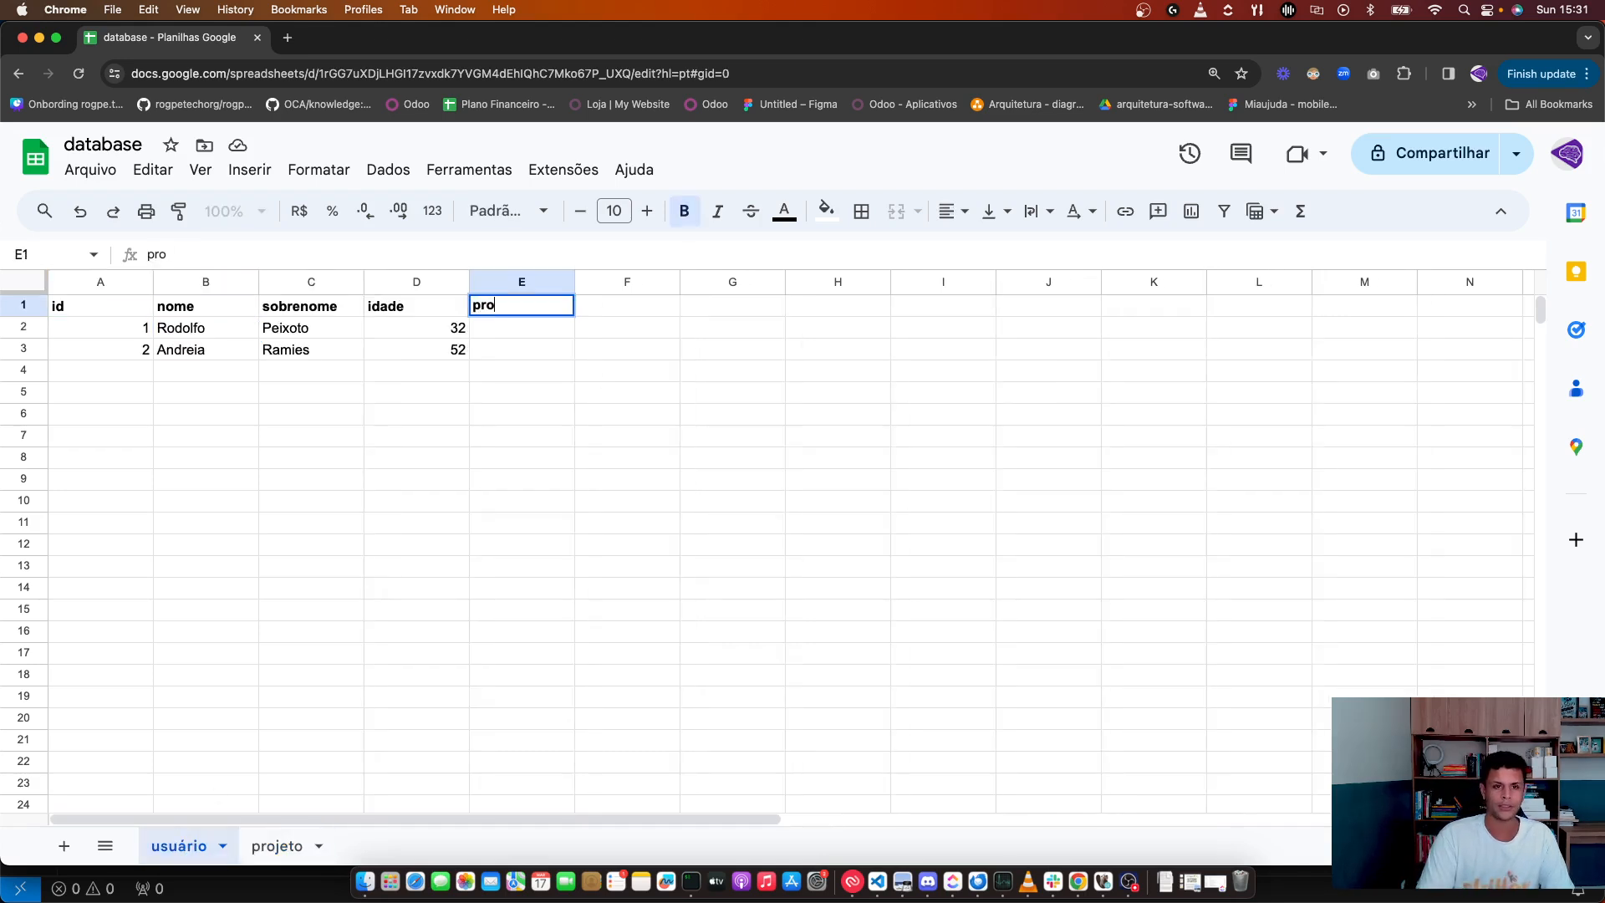
key(BackSpace)
key(BackSpace)
key(BackSpace)
text(jeto_id)
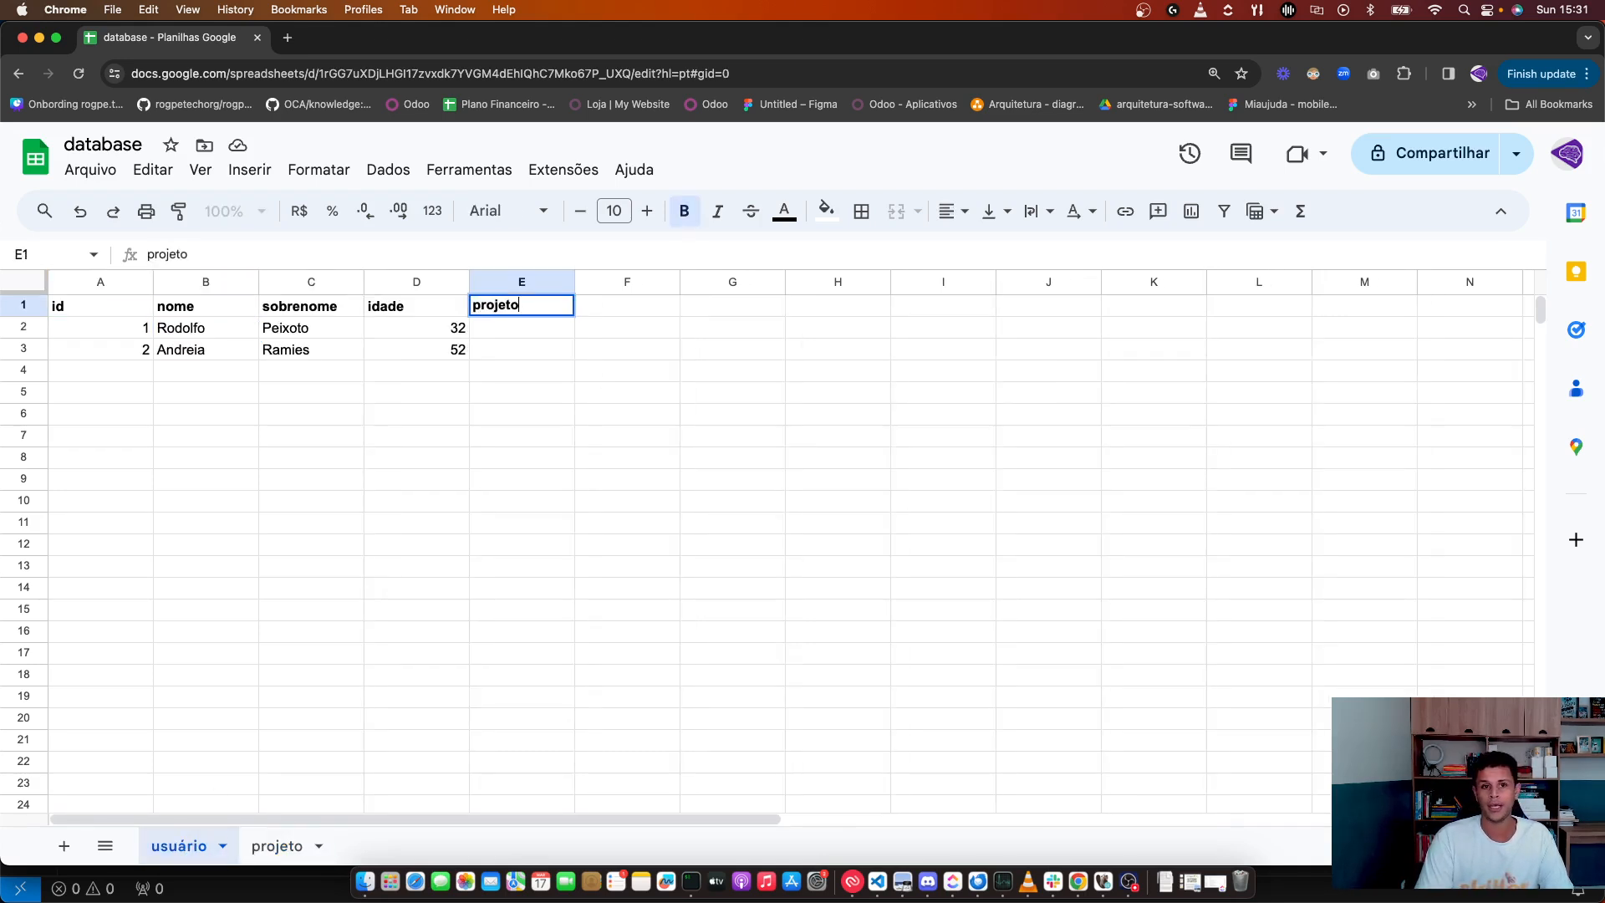
key(Return)
text(1)
click(544, 451)
click(259, 846)
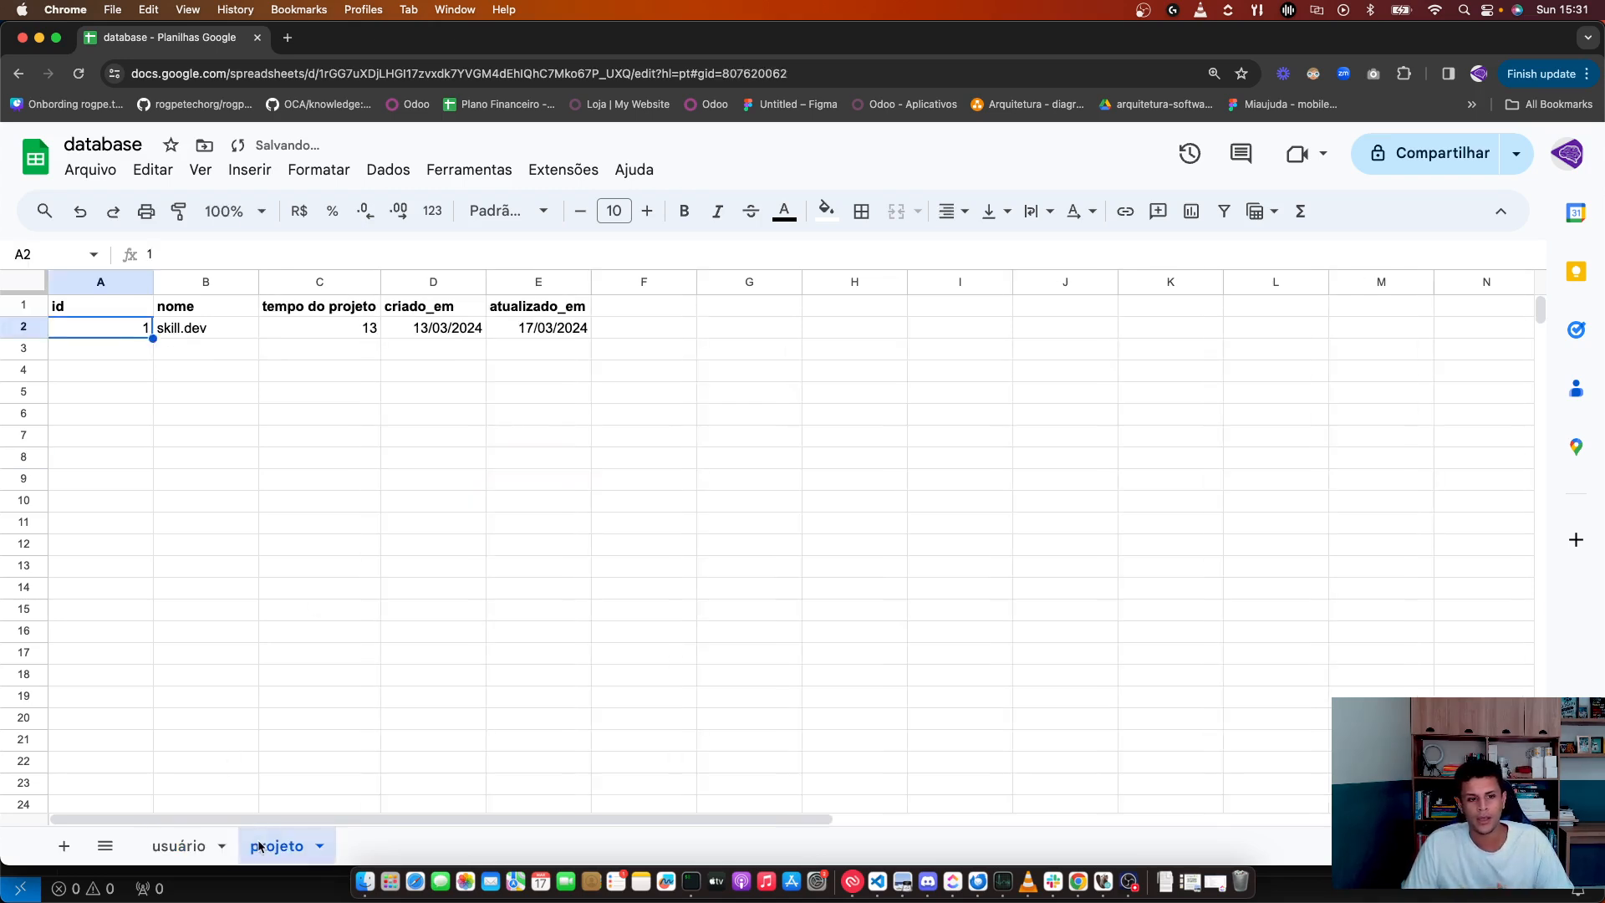
click(181, 848)
click(426, 653)
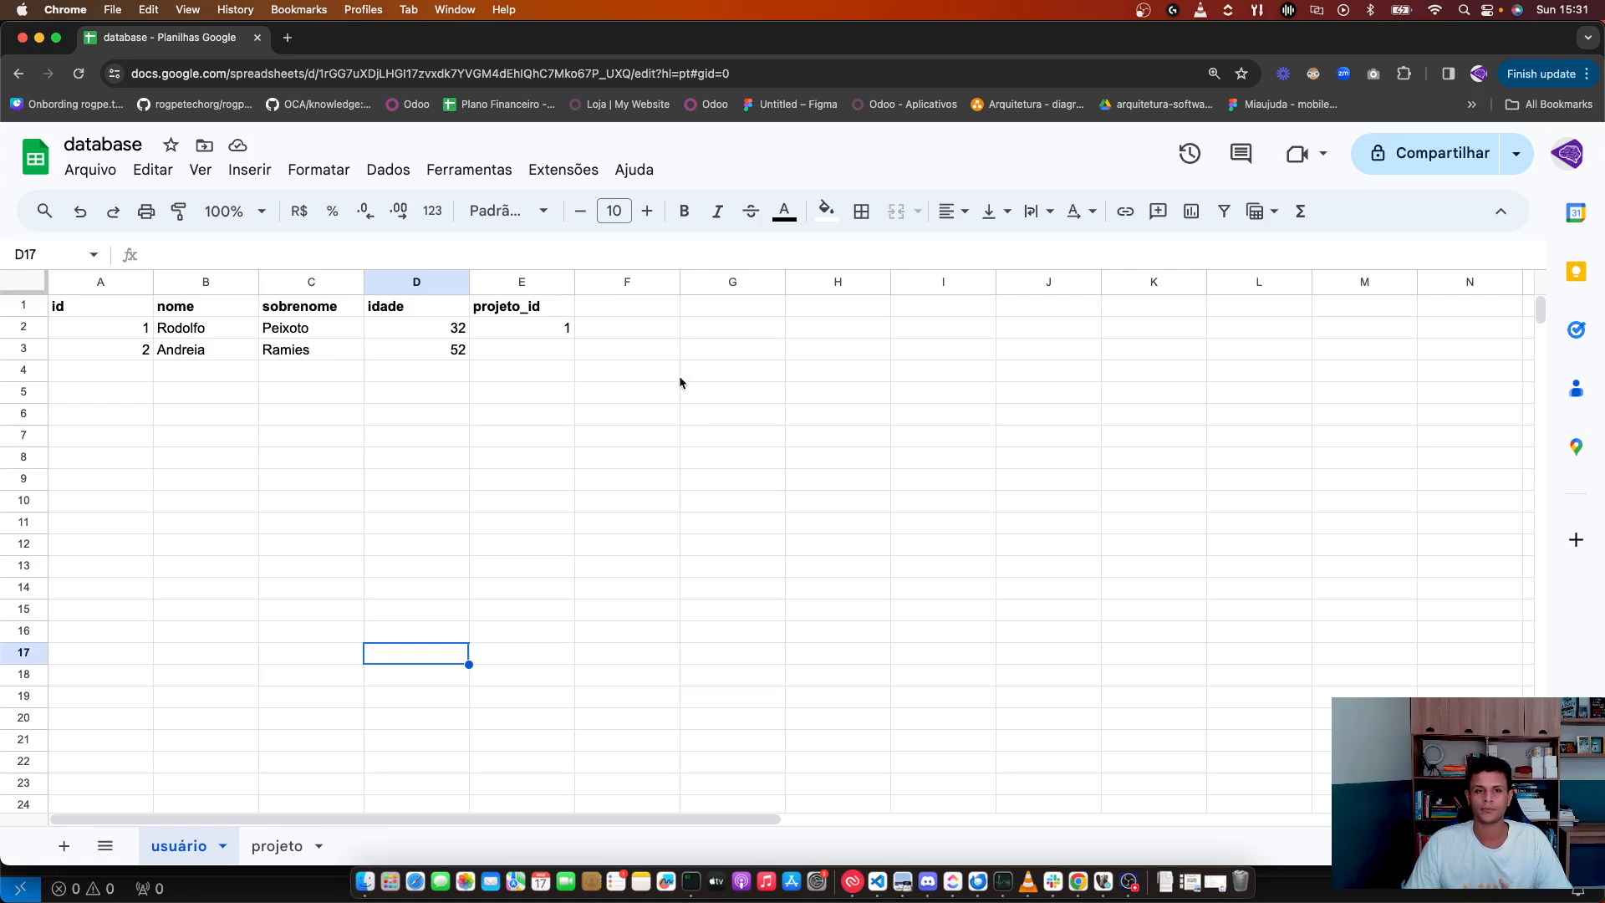